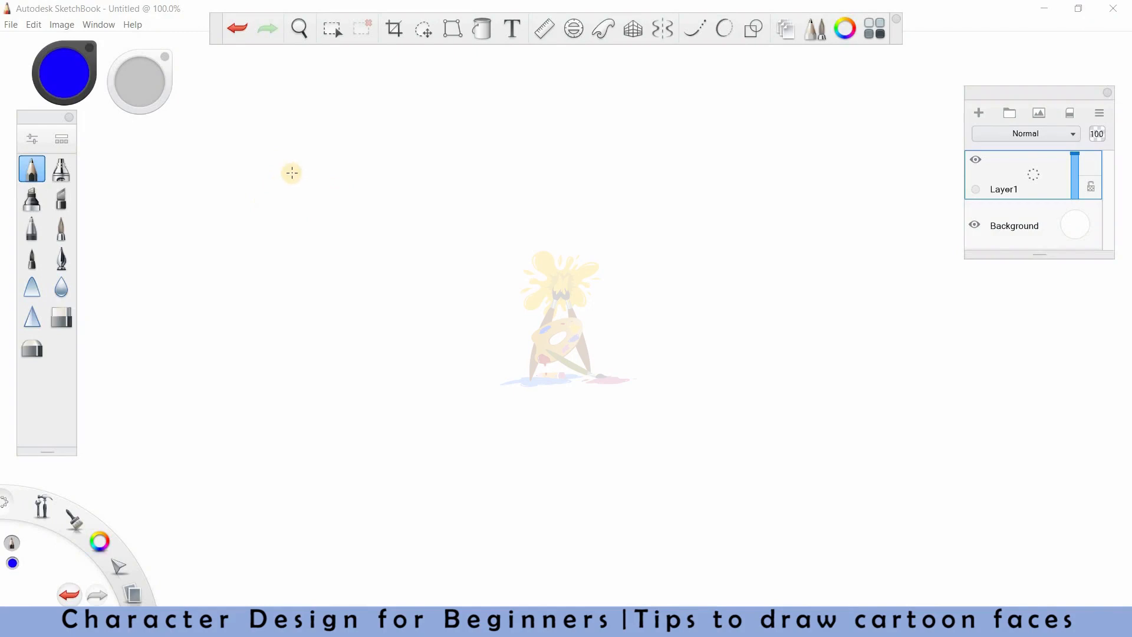
Sketch a circle and a square side by side as the base shapes of two heads
mouse_move(275, 154)
mouse_down()
mouse_move(289, 275)
mouse_move(307, 154)
mouse_up()
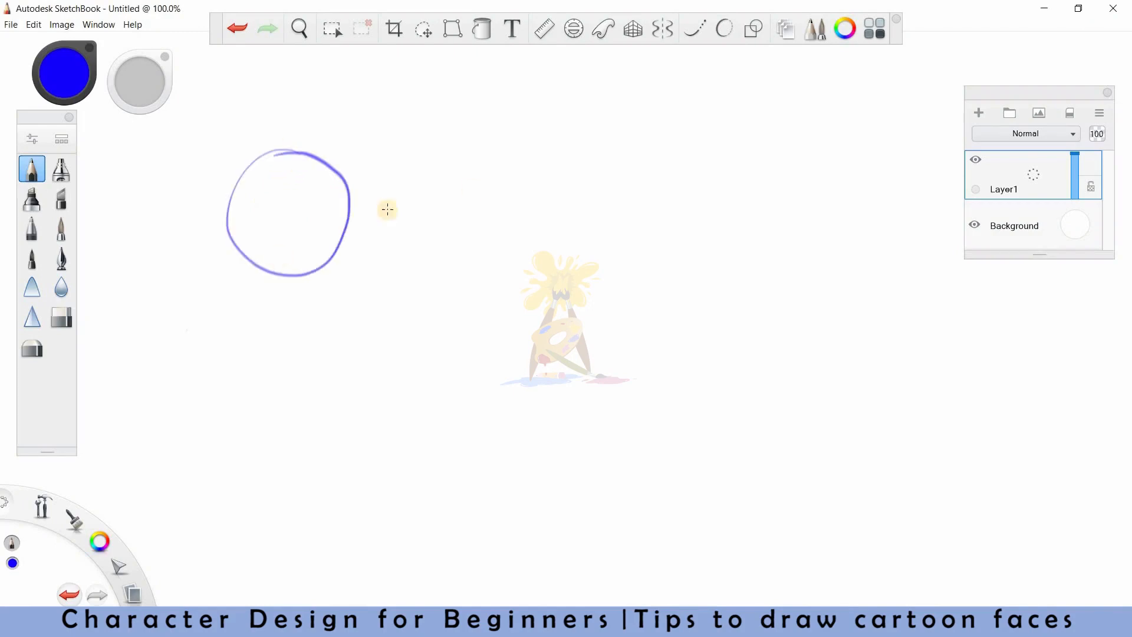
mouse_move(467, 169)
mouse_down()
mouse_move(553, 152)
mouse_move(564, 268)
mouse_up()
drag(473, 266, 564, 268)
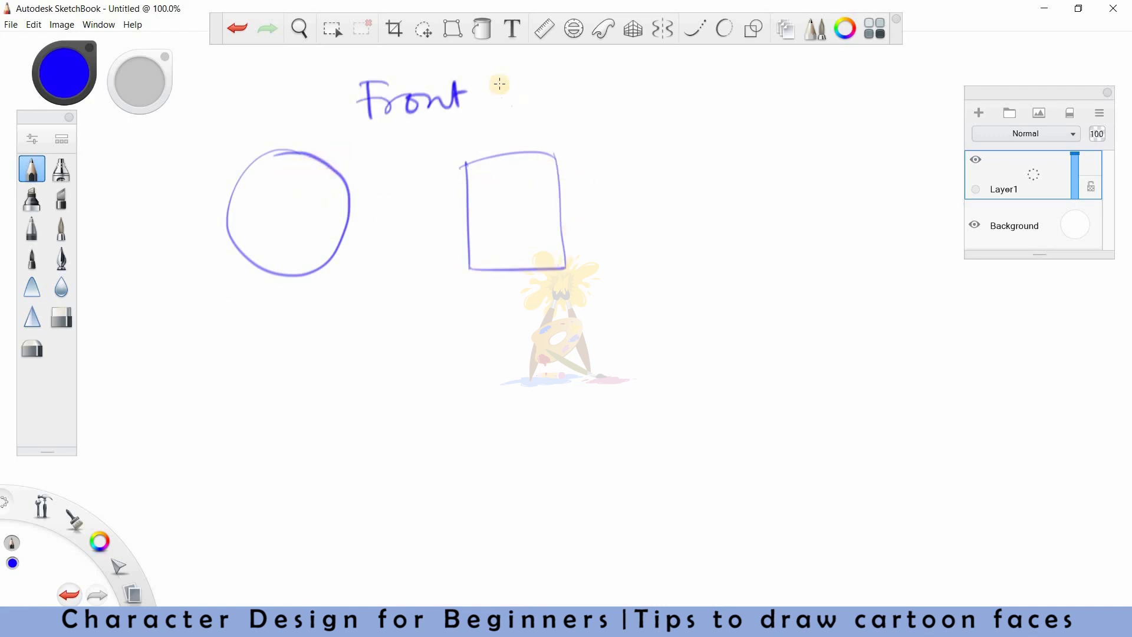
Handwrite the title "Front Pose" above the two shapes and underline it
mouse_move(498, 83)
mouse_down()
mouse_move(505, 115)
mouse_move(505, 105)
mouse_up()
drag(514, 100, 566, 104)
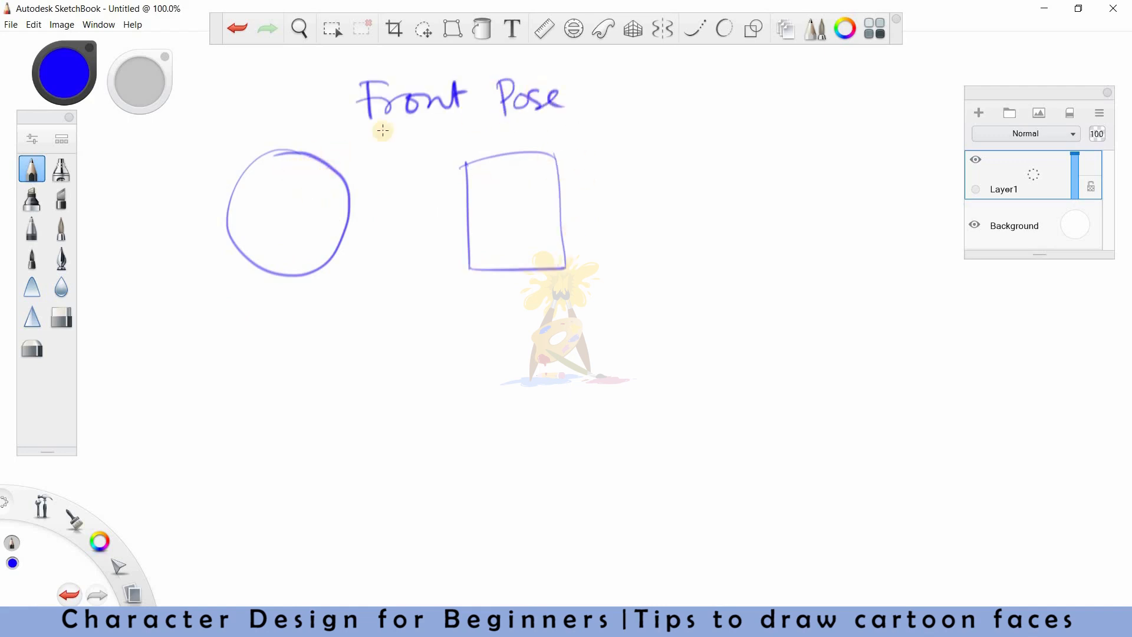
drag(348, 134, 627, 120)
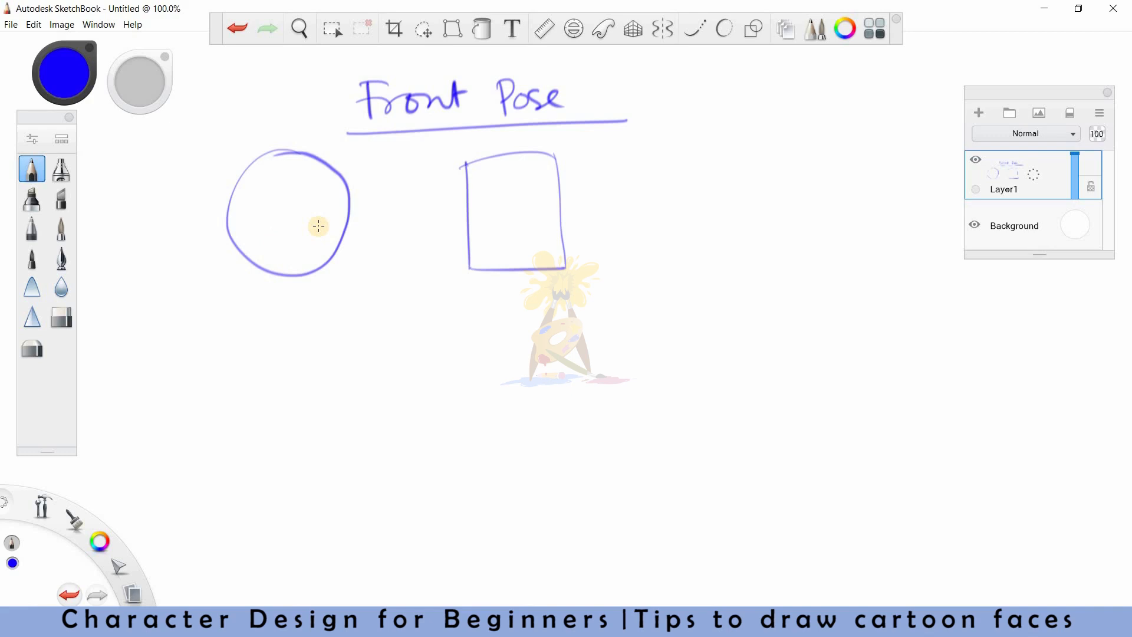
Draw a doubled horizontal guideline just below the circle's middle and a vertical centre line through the circle
drag(227, 232, 279, 231)
drag(347, 224, 376, 227)
drag(217, 229, 376, 226)
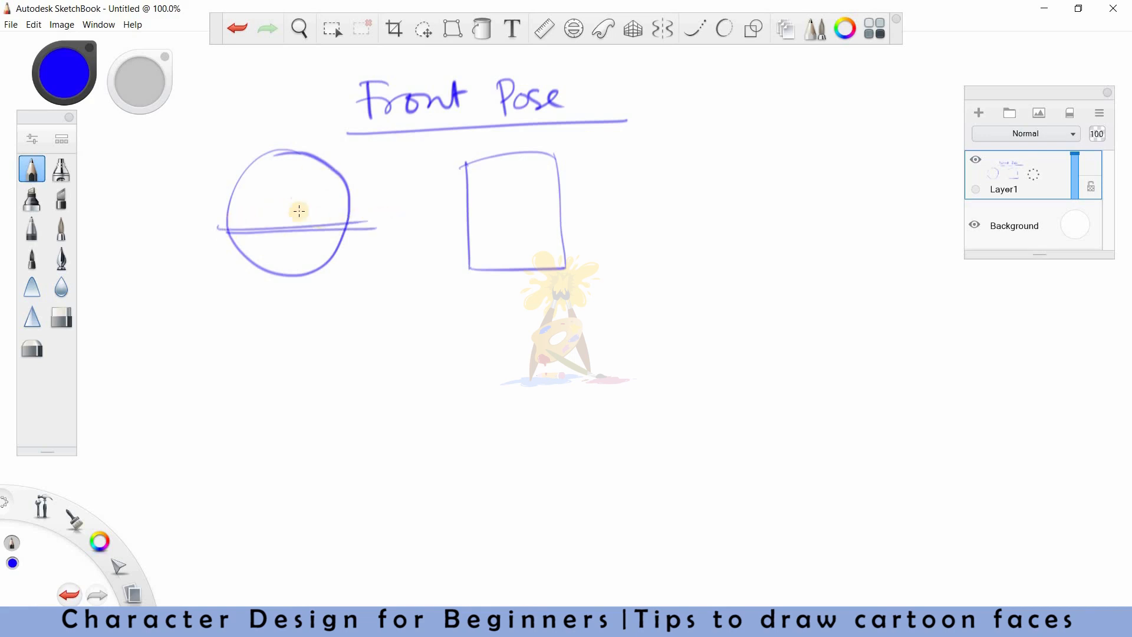
mouse_move(287, 154)
mouse_down()
mouse_move(289, 274)
mouse_move(293, 253)
mouse_up()
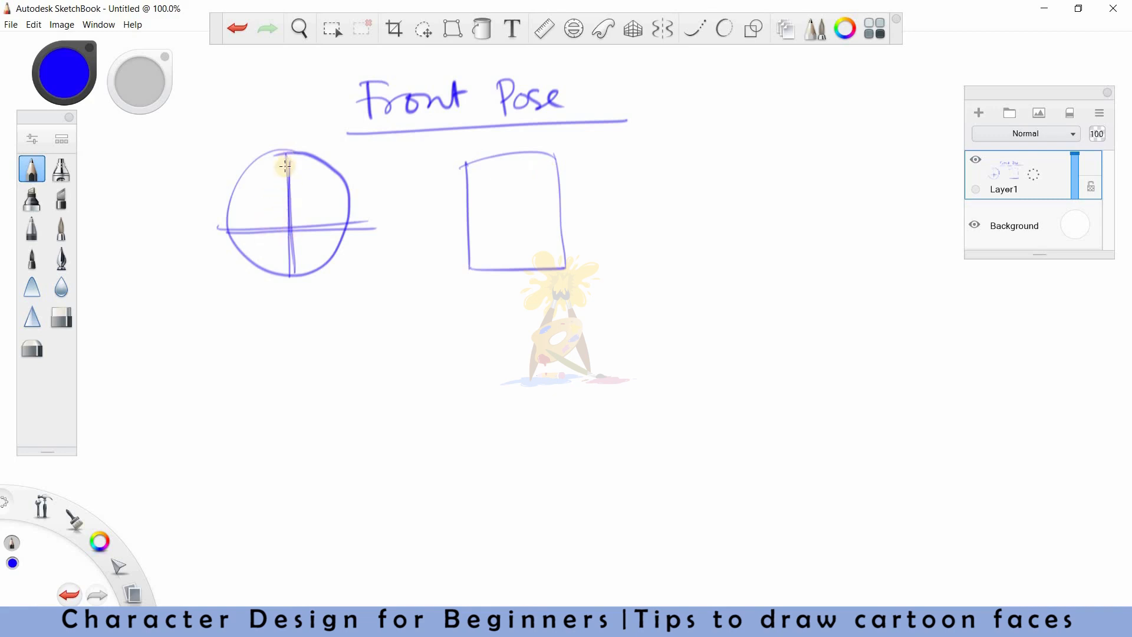
Draw crossing guidelines through the square and add an oval nose where the guidelines meet on both heads
drag(510, 156, 514, 292)
drag(455, 217, 578, 206)
drag(462, 223, 572, 216)
drag(275, 239, 279, 235)
drag(505, 223, 513, 215)
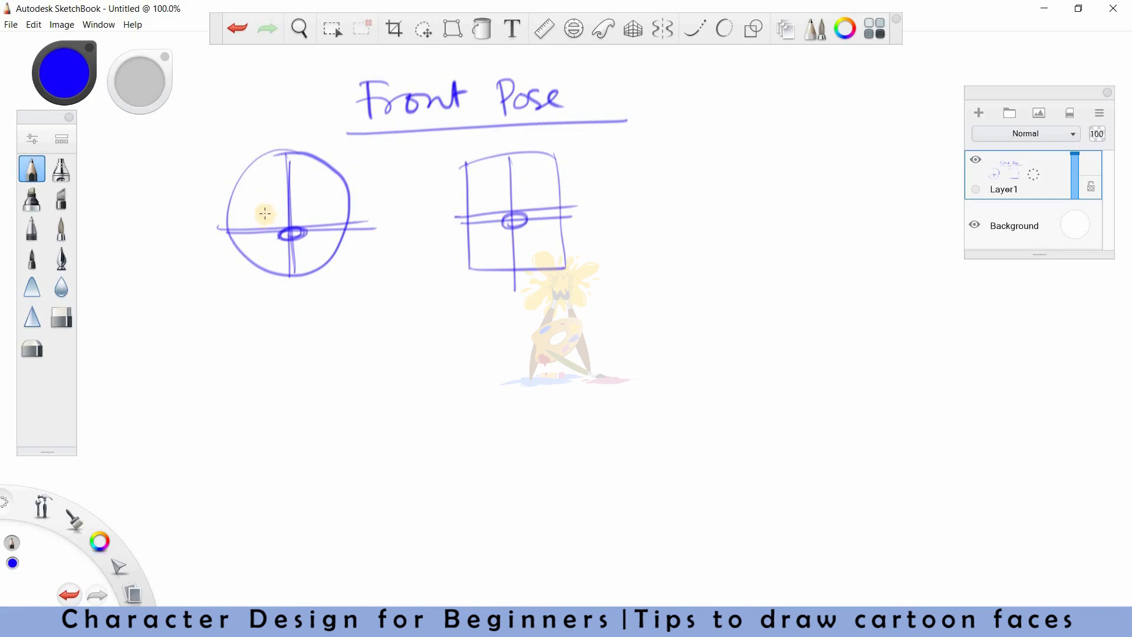
Draw the two eyes with dark pupils just above the nose on the round head
drag(264, 212, 265, 222)
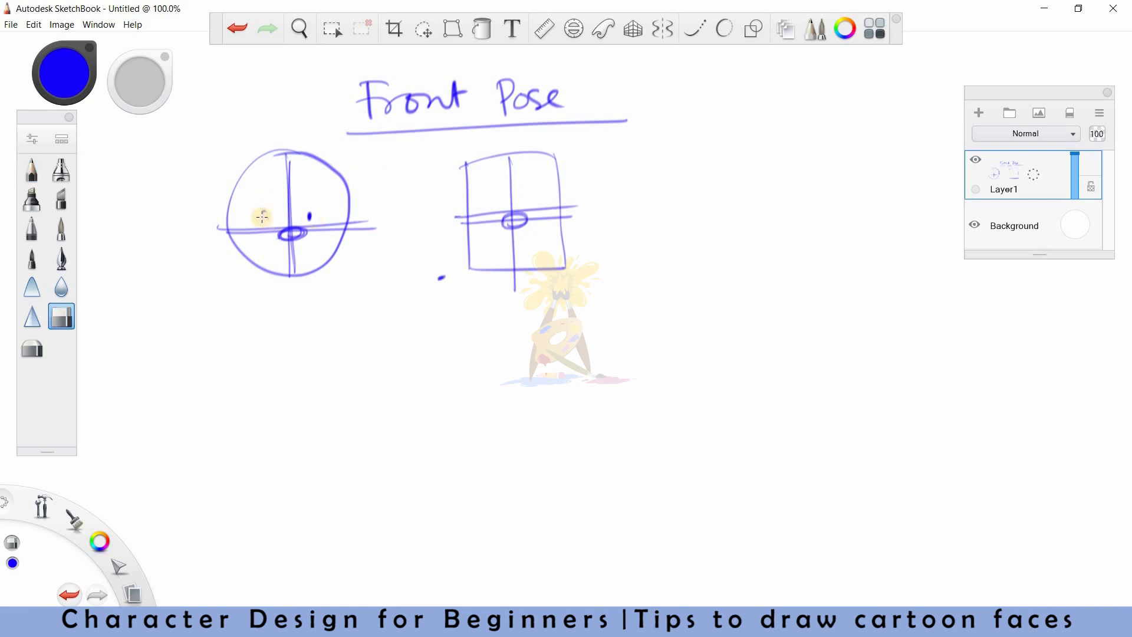
mouse_move(308, 212)
mouse_down()
mouse_move(263, 203)
mouse_move(272, 220)
mouse_move(254, 214)
mouse_move(318, 202)
mouse_move(268, 220)
mouse_move(307, 224)
mouse_up()
key(s)
Sketch ears on both sides of the round and square heads, level with the horizontal guidelines
mouse_move(228, 218)
mouse_down()
mouse_move(212, 217)
mouse_move(224, 247)
mouse_up()
mouse_move(348, 212)
mouse_down()
mouse_move(370, 221)
mouse_move(351, 242)
mouse_up()
drag(207, 222, 227, 230)
drag(460, 207, 466, 238)
drag(569, 203, 578, 230)
Draw the eyes on the square head and short eyebrows above the eyes on both heads
mouse_move(496, 193)
mouse_down()
mouse_move(498, 211)
mouse_move(536, 202)
mouse_move(522, 206)
mouse_up()
drag(497, 207, 497, 211)
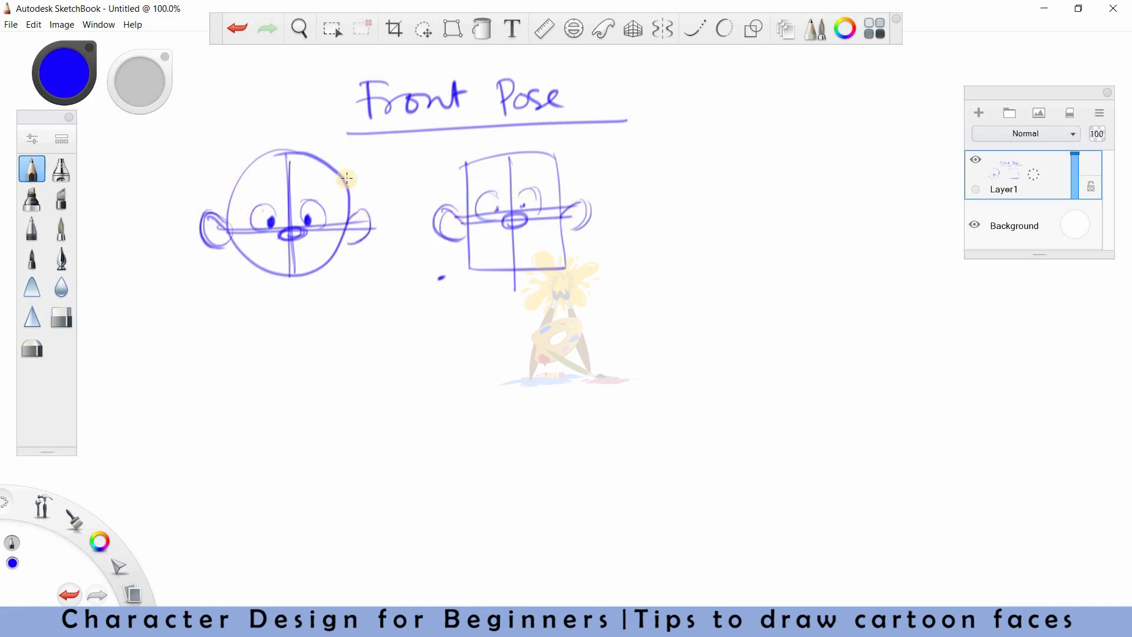
drag(250, 197, 317, 189)
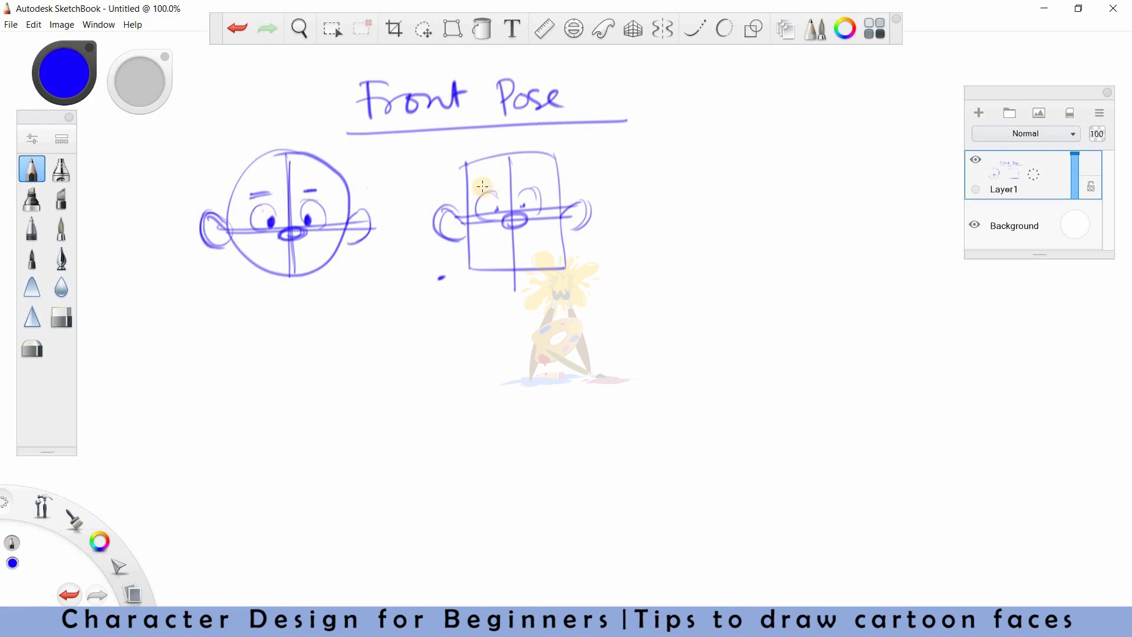
drag(526, 178, 494, 182)
Draw a mouth line below the nose on both heads and darken the square head's pupils
mouse_move(262, 248)
mouse_down()
mouse_move(308, 244)
mouse_move(291, 250)
mouse_up()
drag(305, 243, 312, 241)
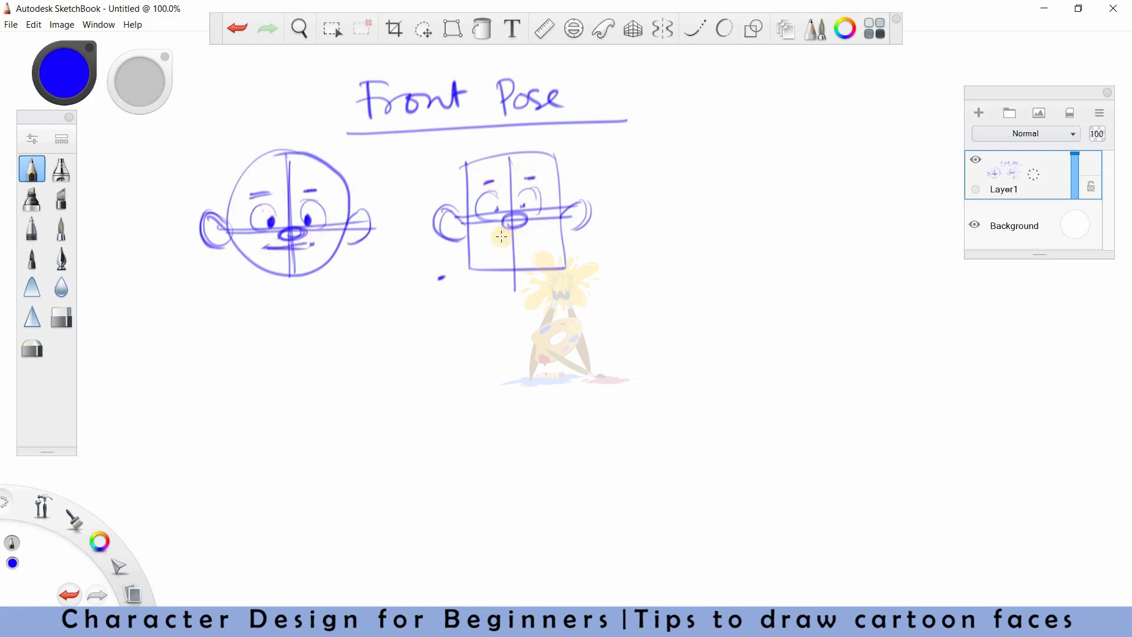
mouse_move(505, 242)
mouse_down()
mouse_move(454, 214)
mouse_move(465, 223)
mouse_move(449, 224)
mouse_move(579, 219)
mouse_move(496, 209)
mouse_move(524, 208)
mouse_up()
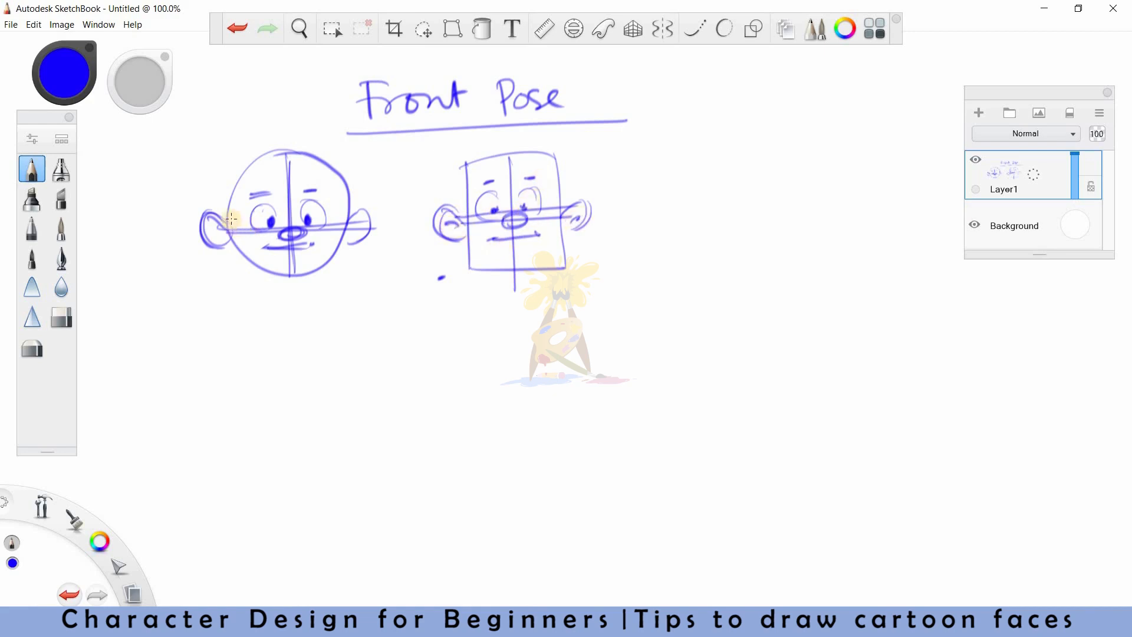
Sketch cheek and jaw contours along the sides and lower edges of both heads
mouse_move(231, 192)
mouse_down()
mouse_move(234, 256)
mouse_move(278, 281)
mouse_up()
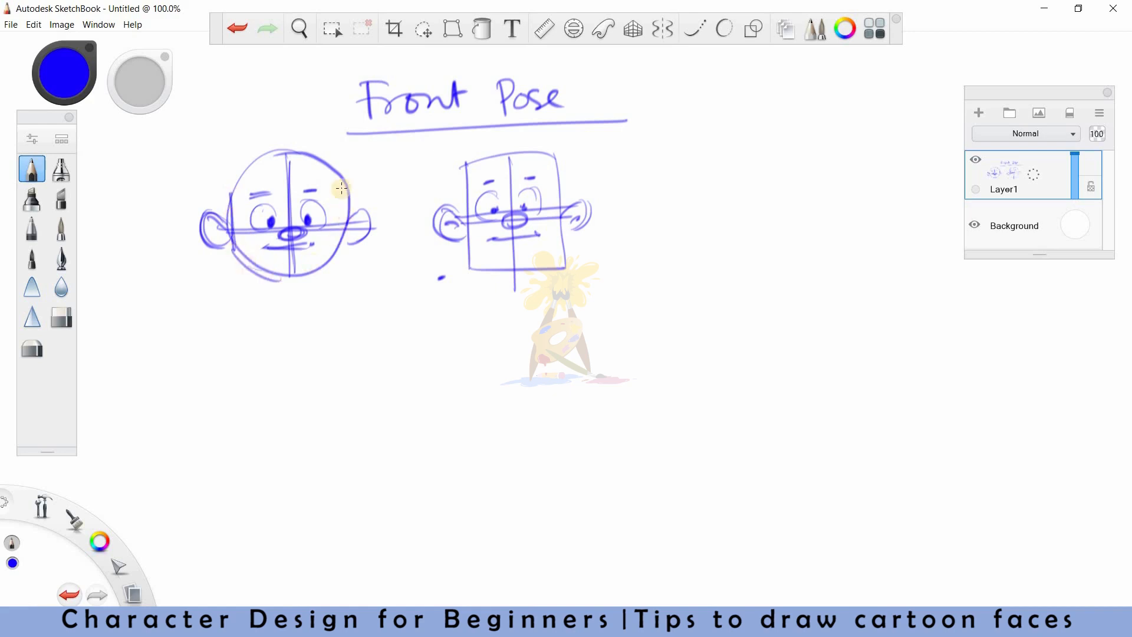
mouse_move(341, 188)
mouse_down()
mouse_move(346, 247)
mouse_move(298, 283)
mouse_up()
drag(465, 182, 464, 220)
drag(464, 260, 518, 276)
drag(556, 168, 560, 214)
drag(565, 238, 534, 274)
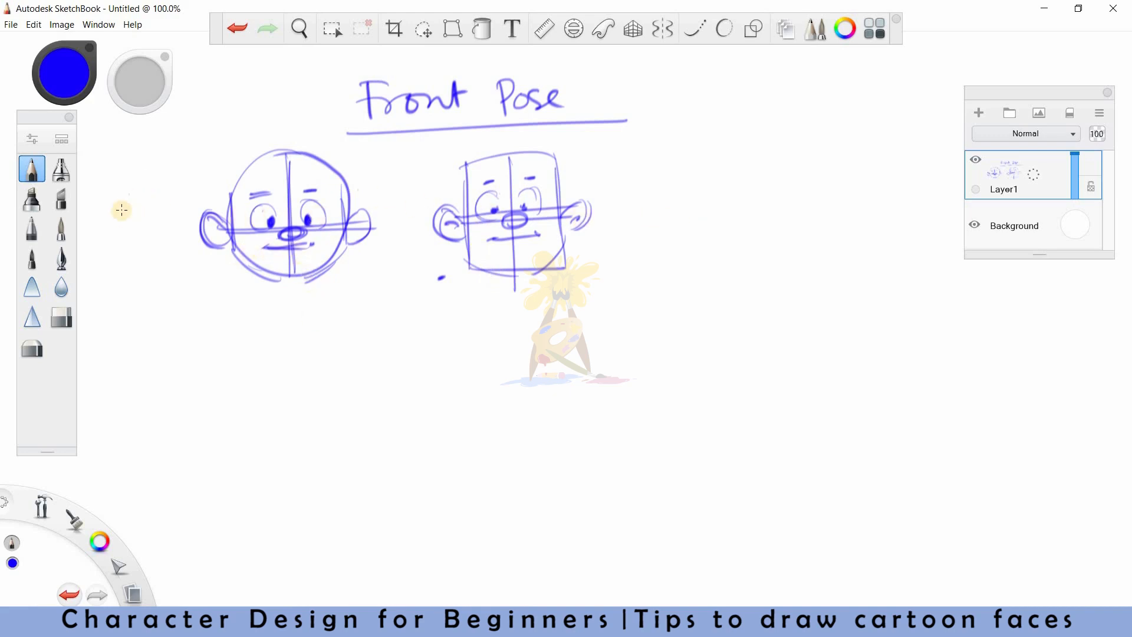
Lasso both heads and move them lower beneath the title, and erase the stray dot between them
click(423, 29)
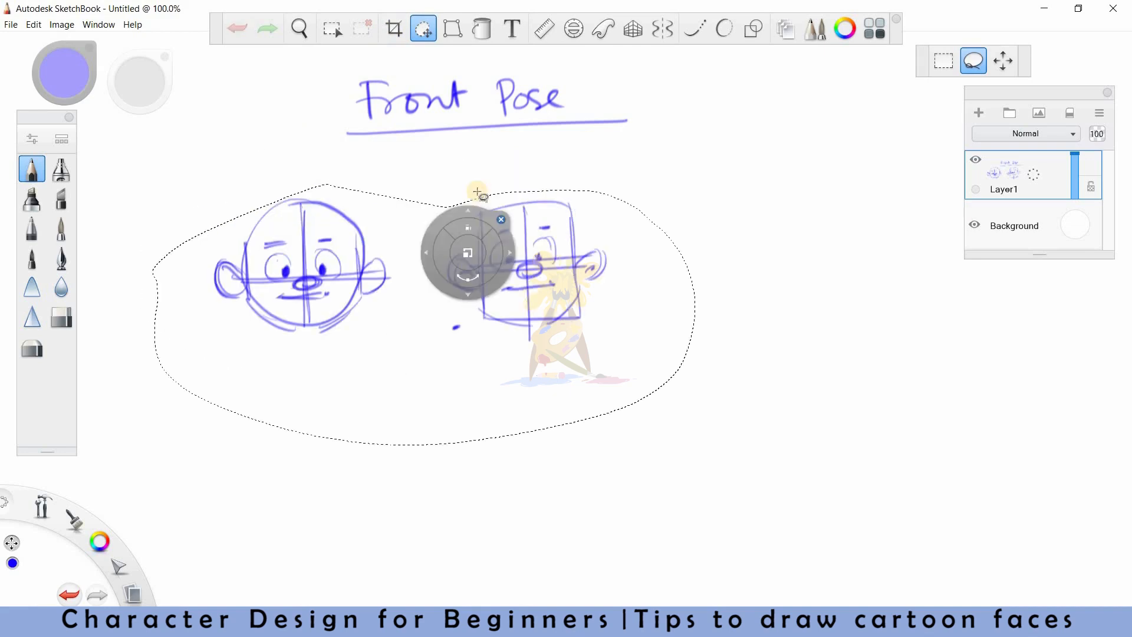
click(229, 318)
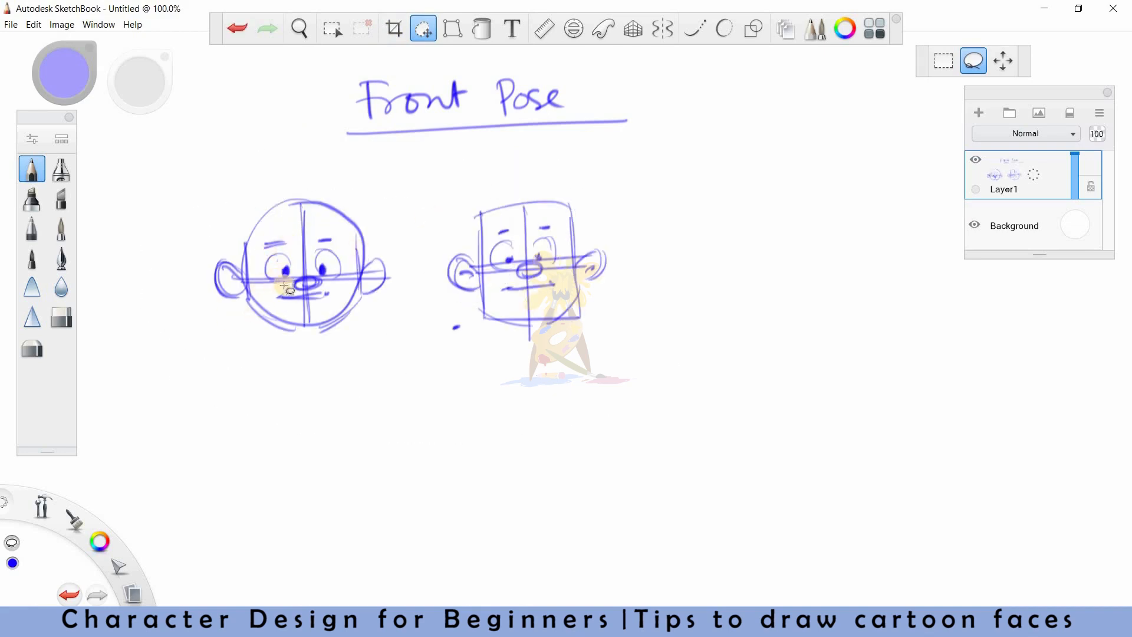
click(32, 171)
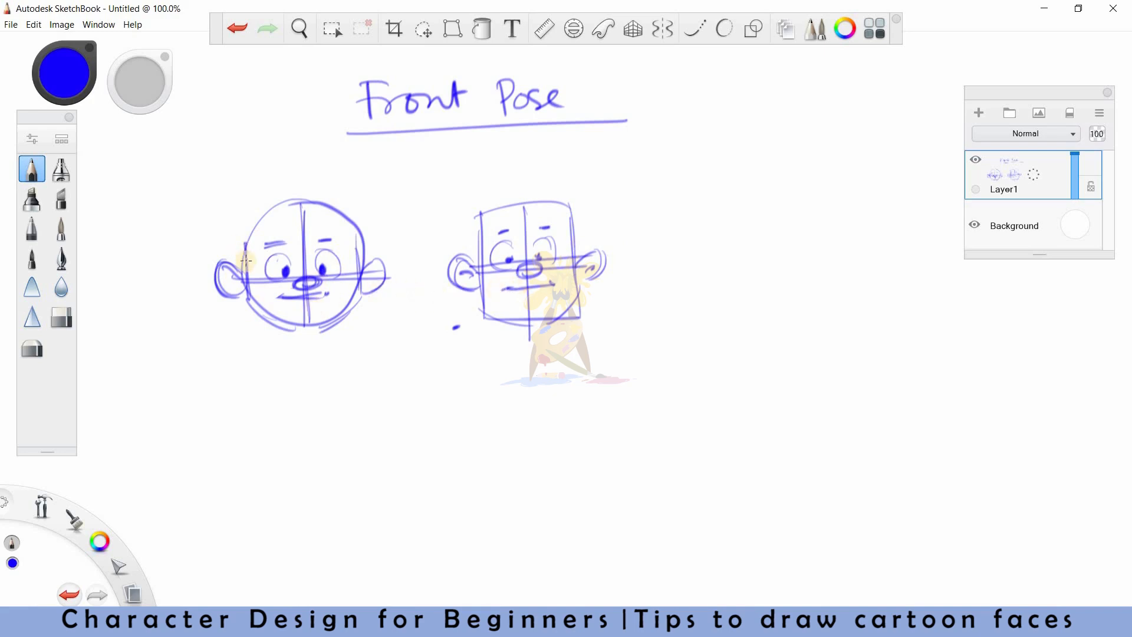
key(e)
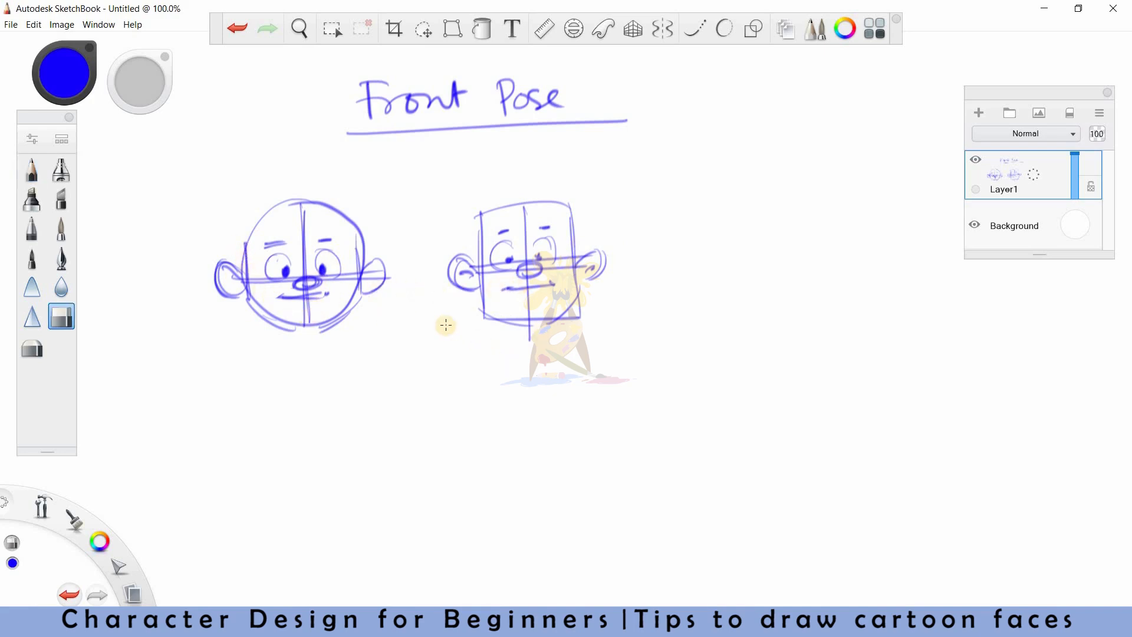
Lasso the square head, then cut and paste it onto its own new layer
click(422, 29)
mouse_move(544, 162)
mouse_down()
mouse_move(610, 215)
mouse_move(614, 308)
mouse_up()
drag(480, 328, 486, 333)
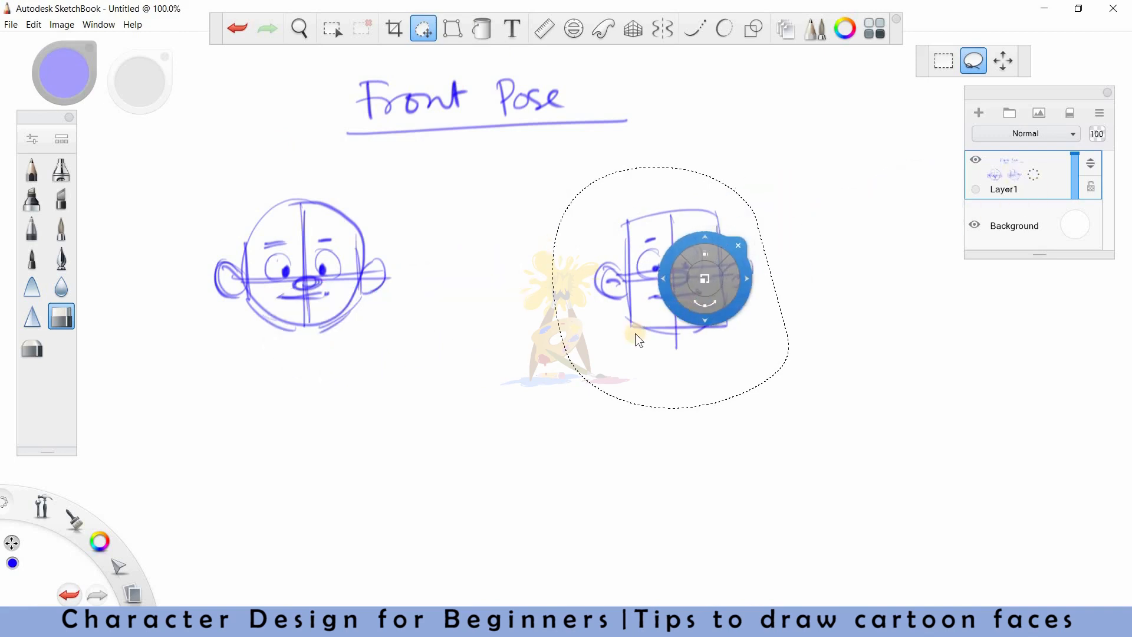
key(ctrl+x)
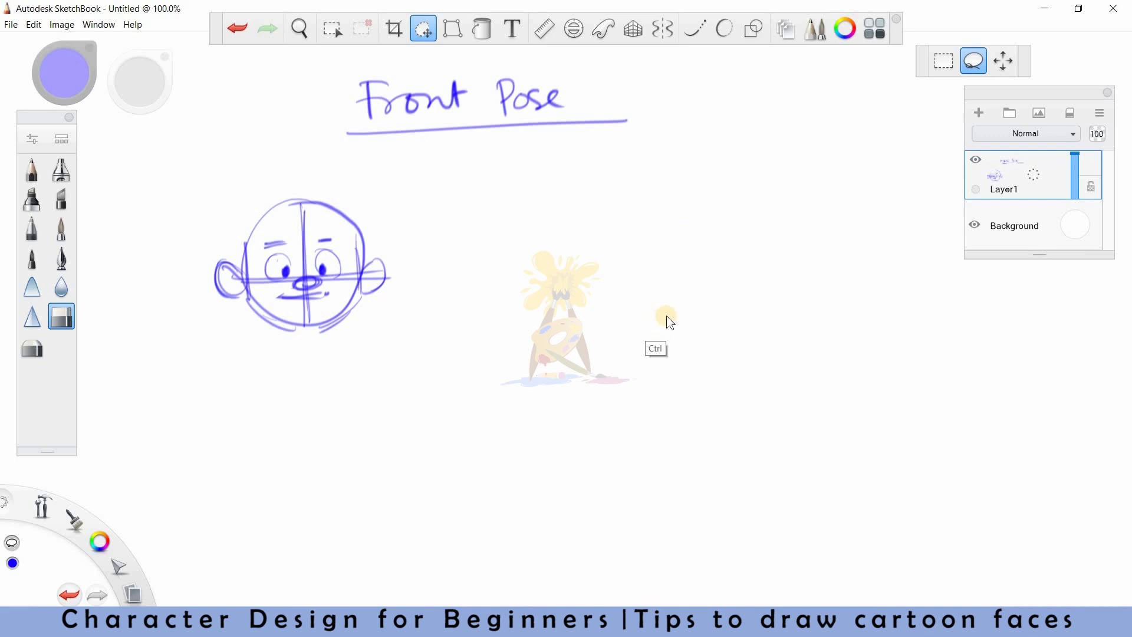
key(ctrl+v)
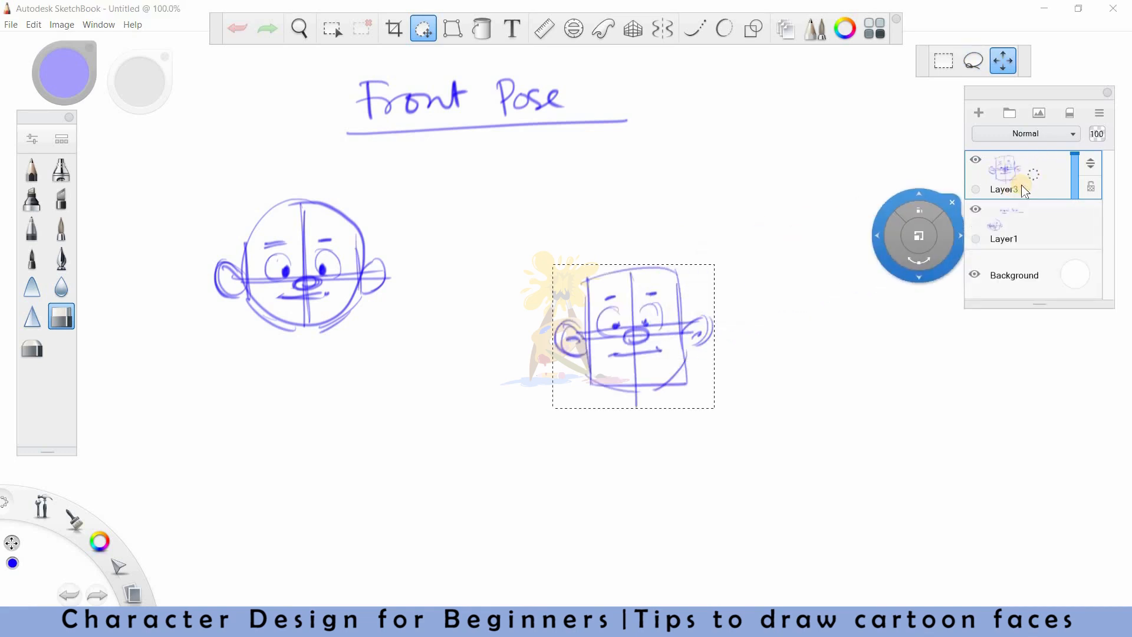
Enlarge the square head and the round head and position them side by side beneath the title
drag(918, 274, 631, 401)
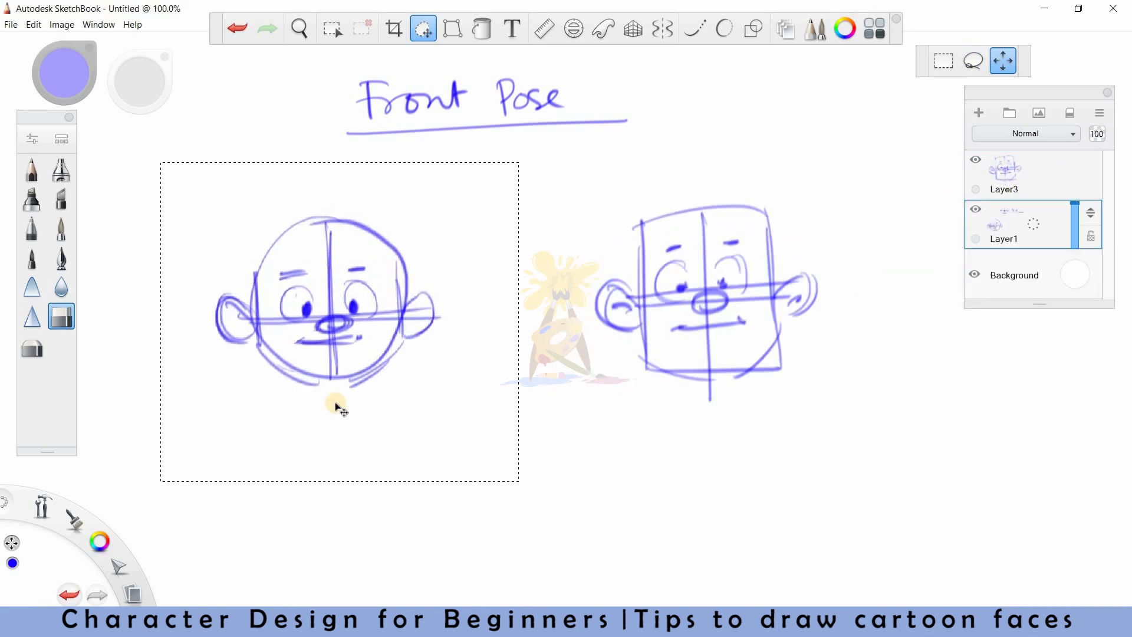
drag(335, 404, 337, 403)
click(1005, 181)
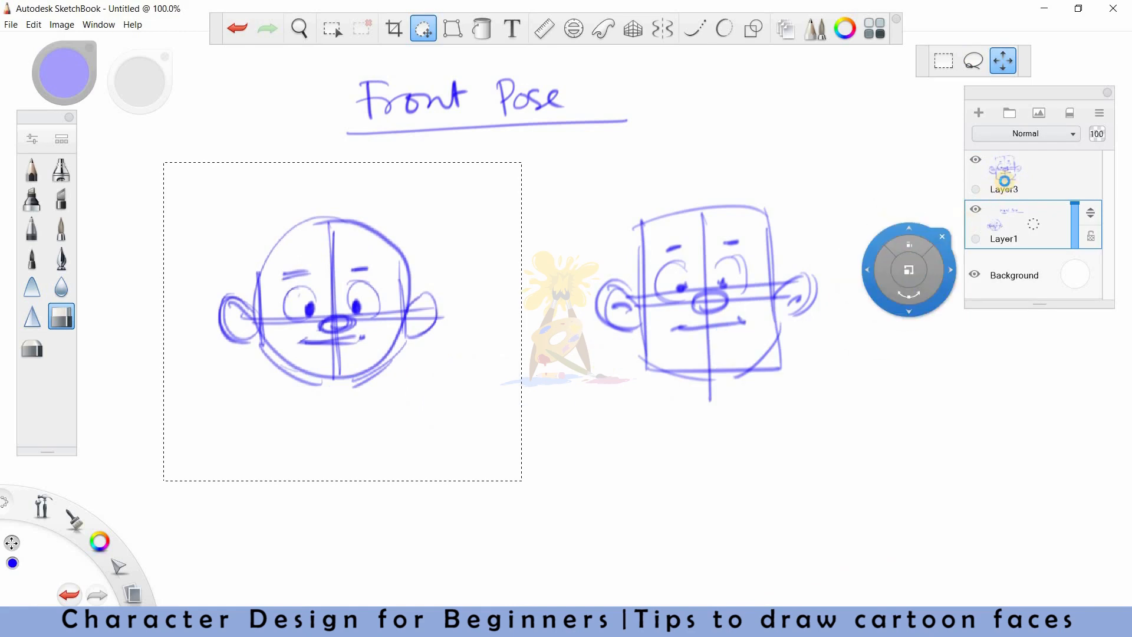
drag(676, 356, 678, 346)
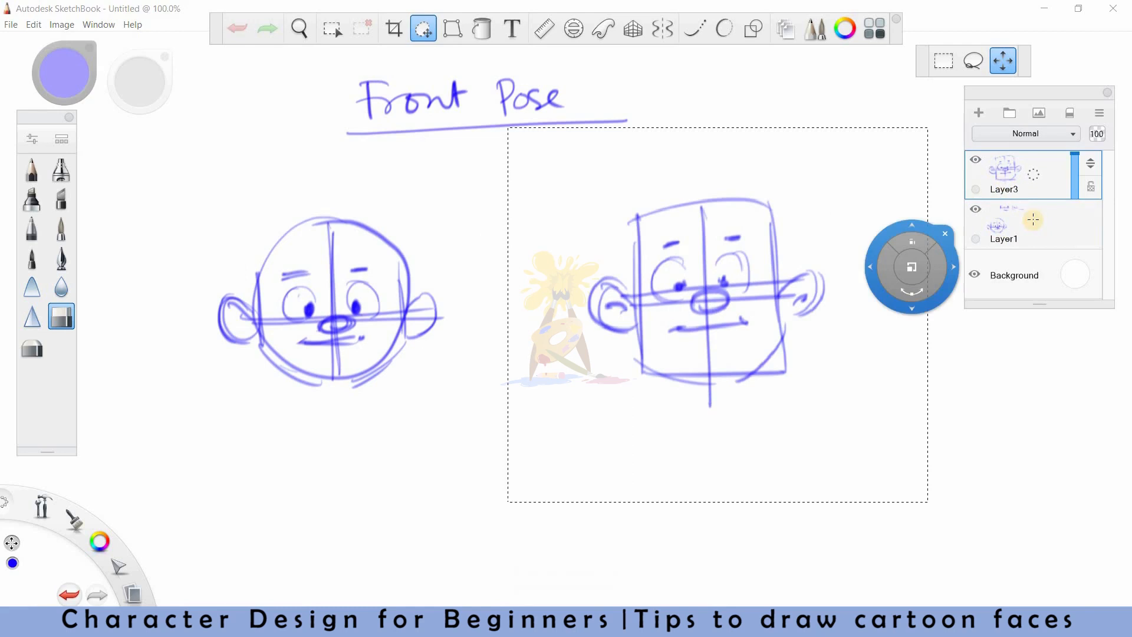
Thicken both eyebrows of the round head on Layer1 with the pencil
click(1033, 219)
click(32, 169)
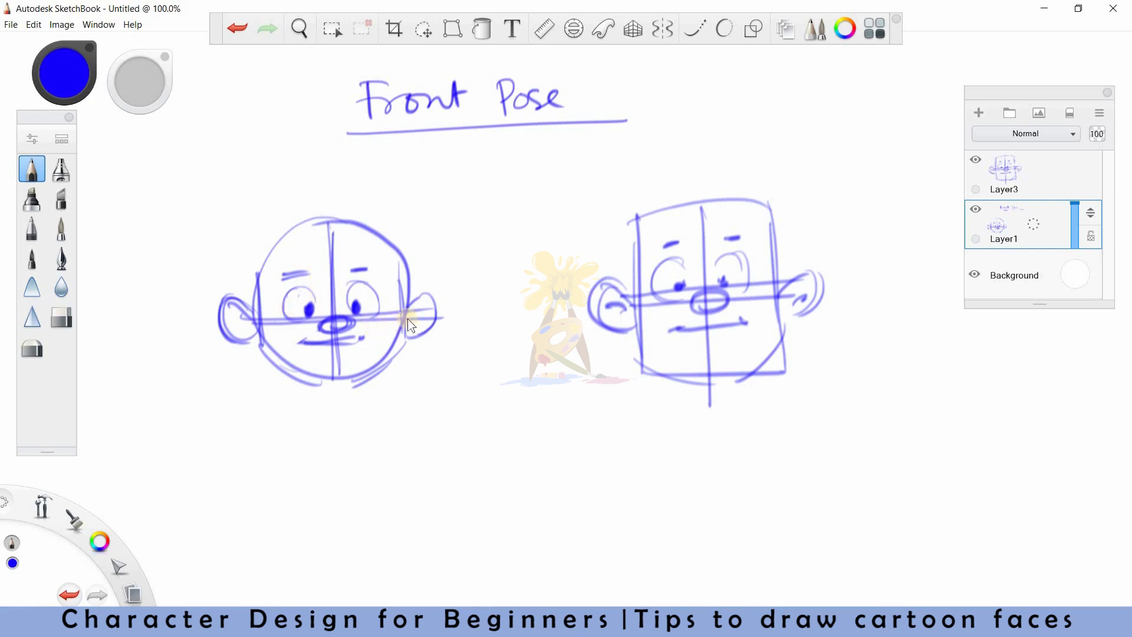
key(space)
mouse_move(418, 320)
mouse_down()
mouse_move(460, 320)
mouse_move(487, 360)
mouse_up()
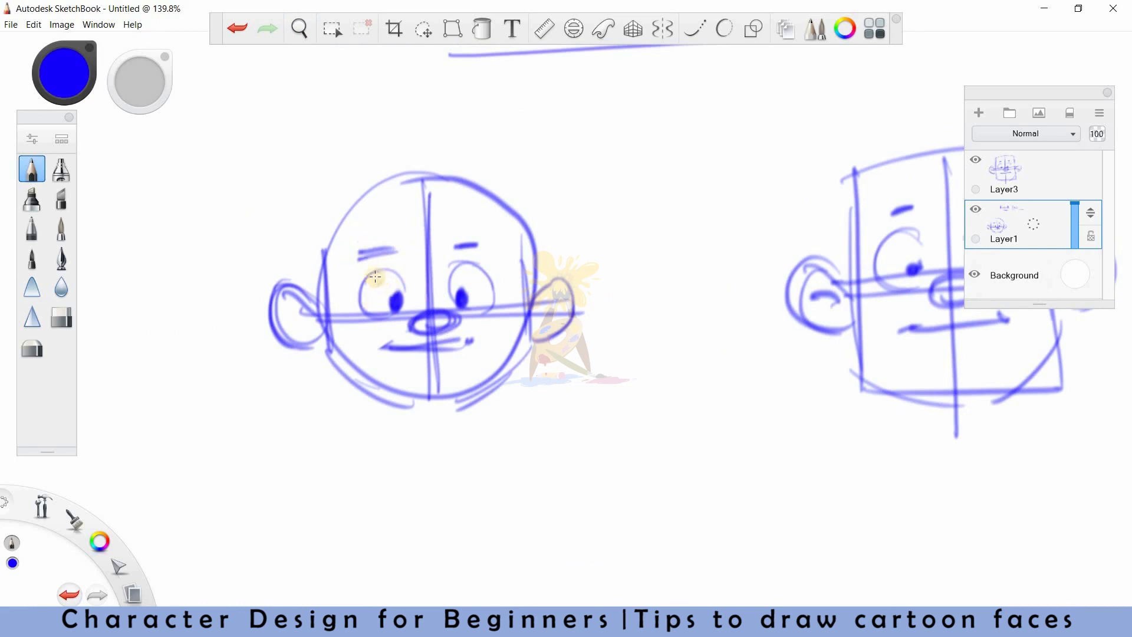
drag(386, 255, 360, 255)
mouse_move(463, 247)
mouse_down()
mouse_move(488, 252)
mouse_move(457, 245)
mouse_up()
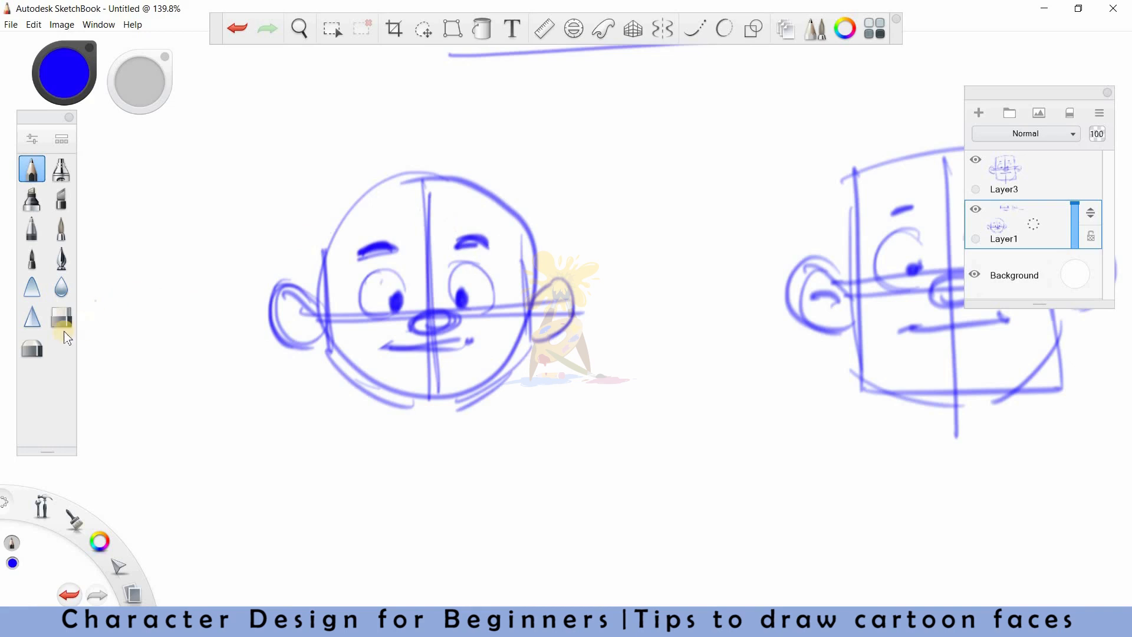
Fade the round head's sketch lines with an enlarged soft eraser, covering the outline, facial features and guidelines
click(33, 348)
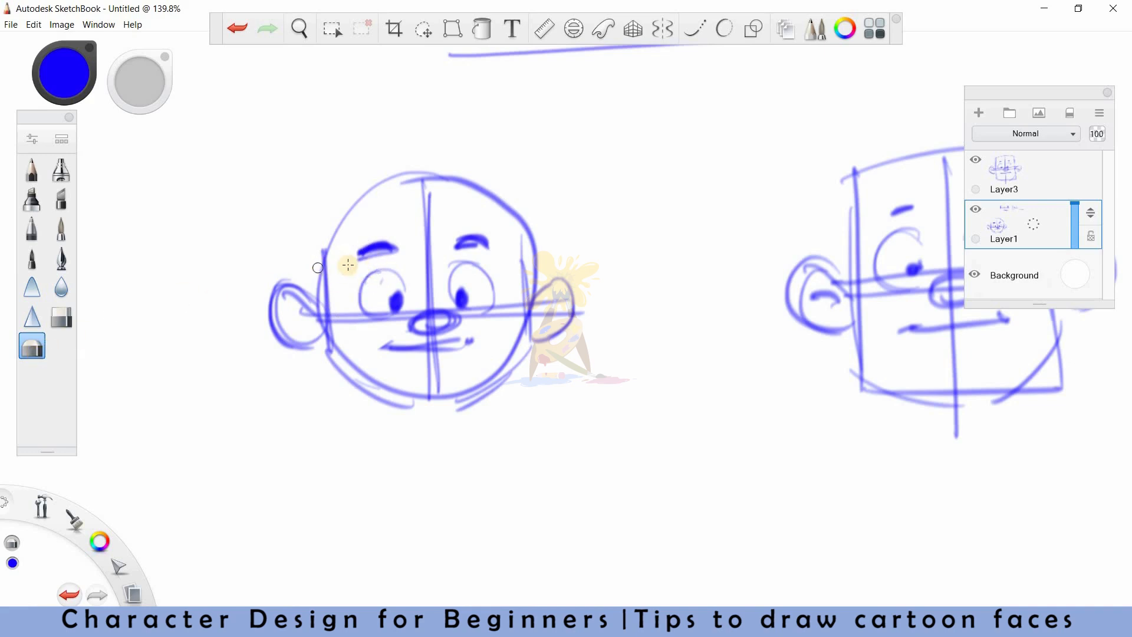
drag(137, 85, 294, 99)
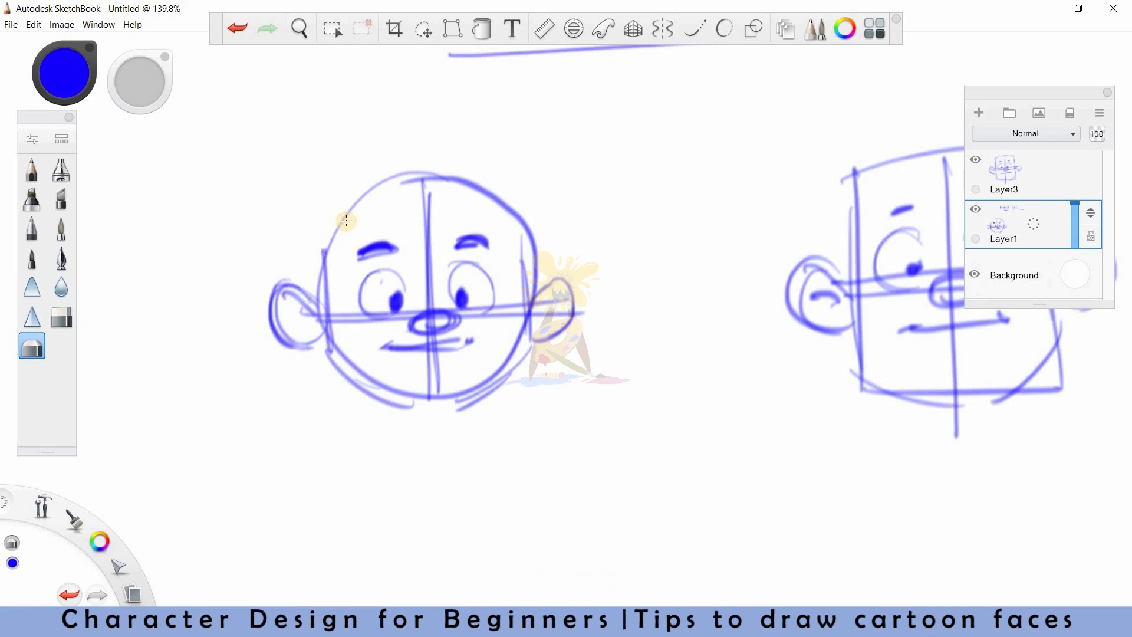
mouse_move(346, 220)
mouse_down()
mouse_move(390, 304)
mouse_move(430, 313)
mouse_move(474, 353)
mouse_move(519, 307)
mouse_move(425, 176)
mouse_move(531, 318)
mouse_move(434, 330)
mouse_move(413, 347)
mouse_move(466, 321)
mouse_move(435, 234)
mouse_up()
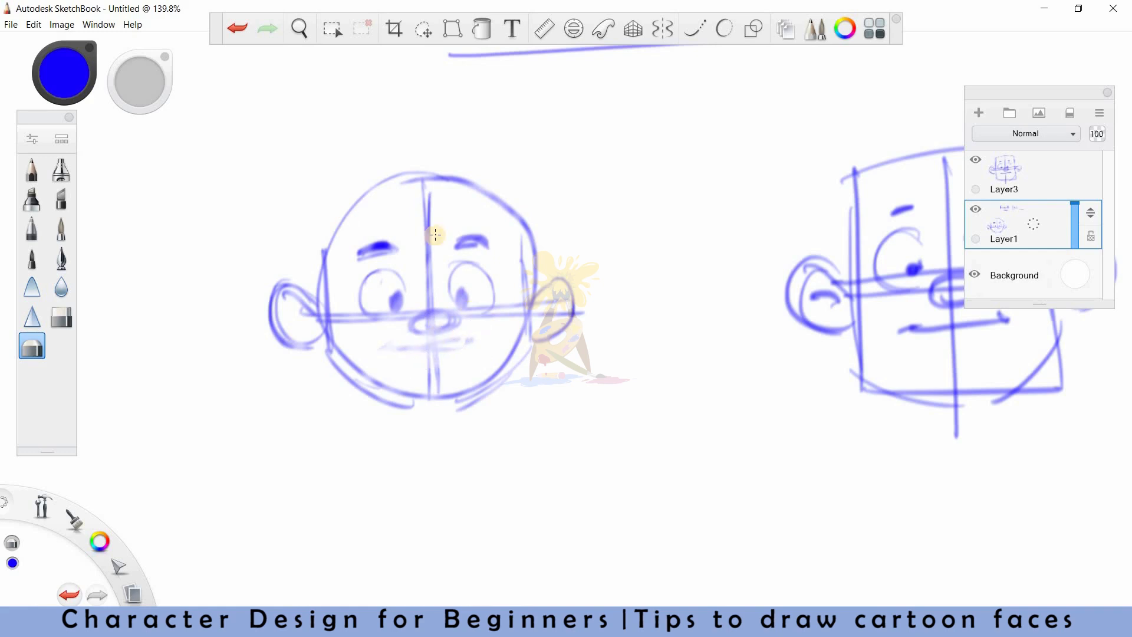
drag(377, 250, 365, 301)
mouse_move(377, 253)
mouse_down()
mouse_move(325, 333)
mouse_move(349, 378)
mouse_move(530, 331)
mouse_up()
mouse_move(465, 301)
mouse_down()
mouse_move(377, 189)
mouse_move(282, 272)
mouse_move(417, 283)
mouse_move(393, 237)
mouse_up()
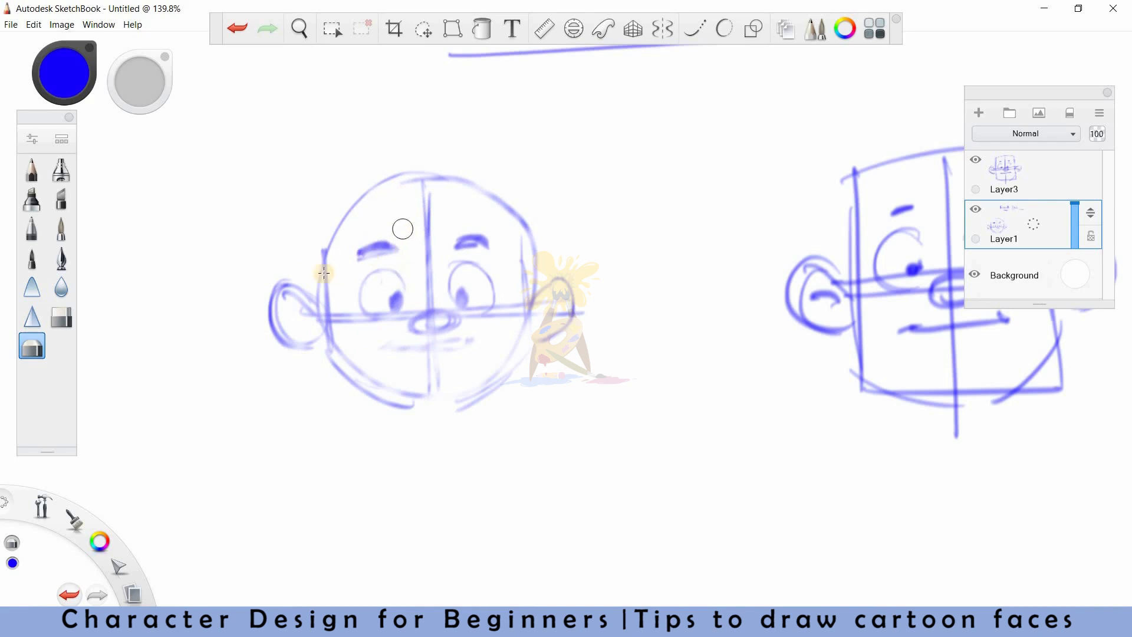
drag(437, 322, 429, 315)
key(e)
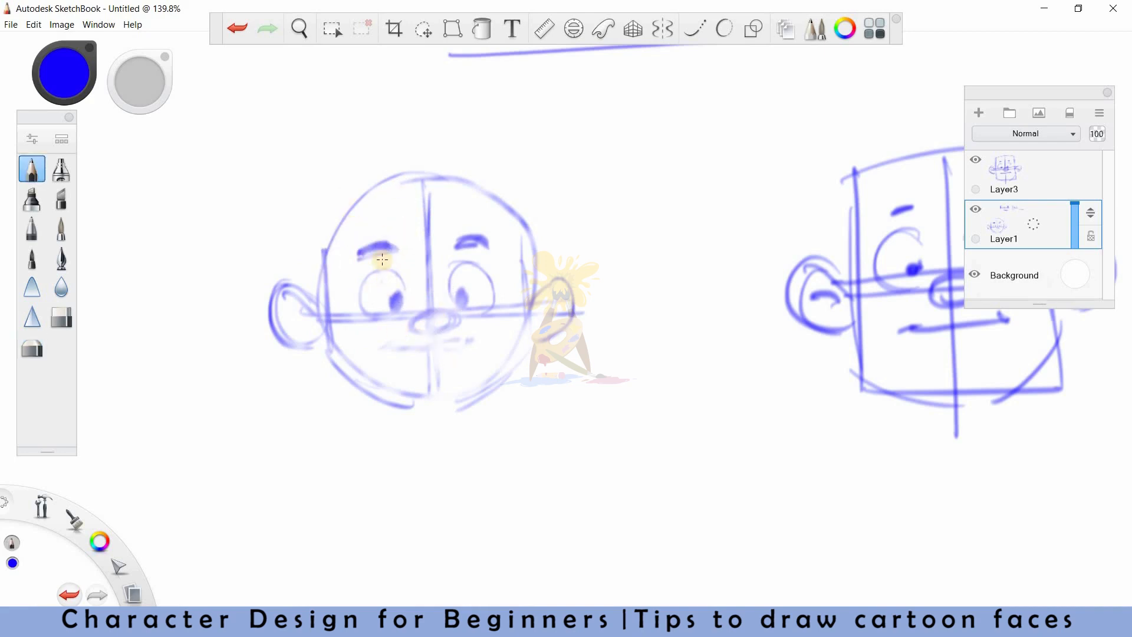
key(e)
drag(324, 251, 326, 363)
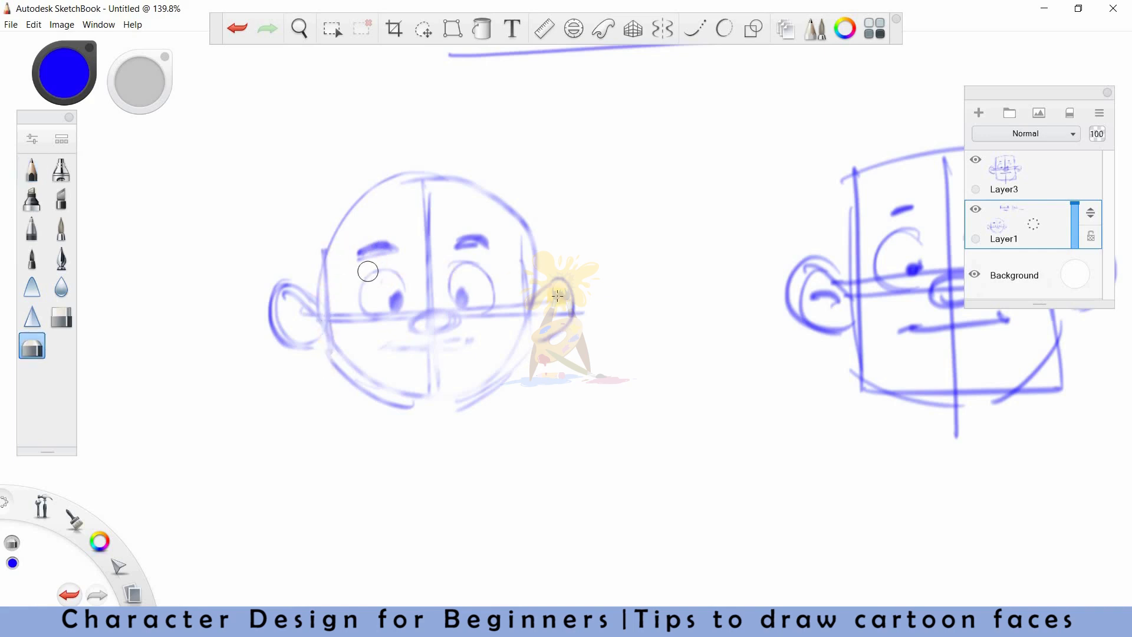
Redraw the round head's two pupils as solid dark ovals with the pencil
key(e)
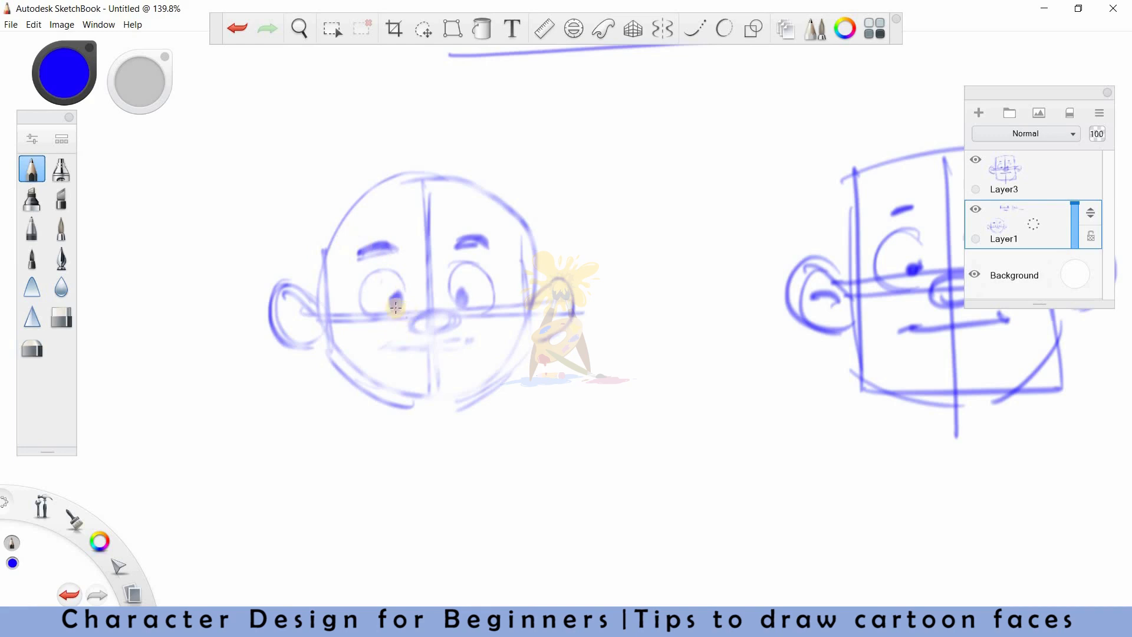
drag(397, 302, 394, 306)
drag(462, 295, 463, 302)
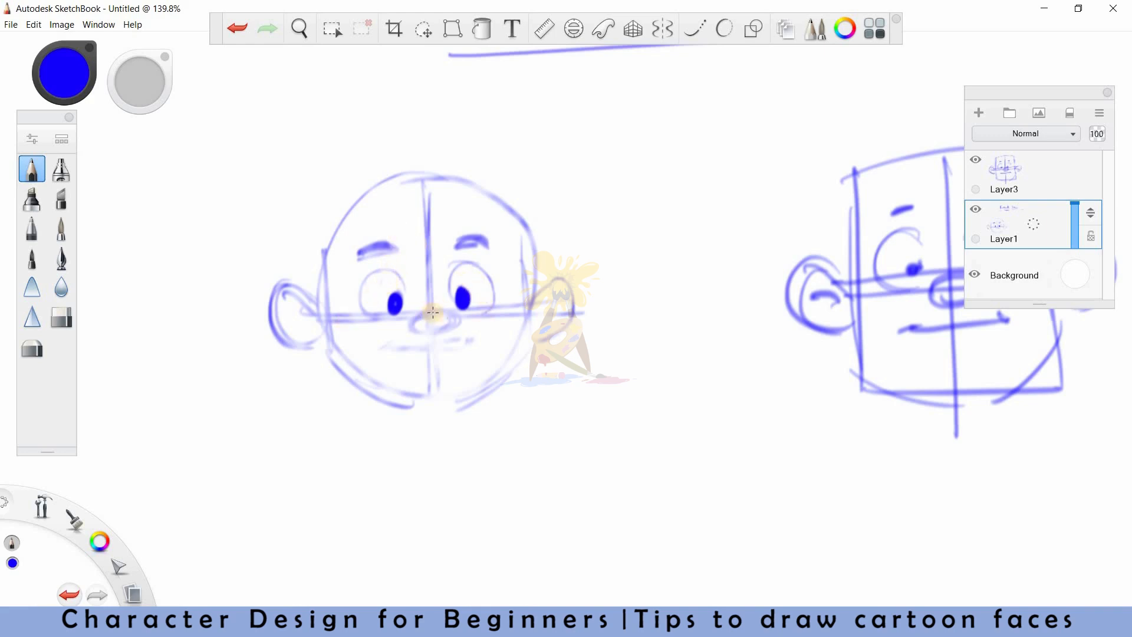
Redraw the round head's nose as a bold rounded curve with the pencil, alternating with the eraser for corrections
key(e)
key(b)
mouse_move(415, 326)
mouse_down()
mouse_move(454, 318)
mouse_move(447, 336)
mouse_up()
key(e)
key(b)
drag(359, 254, 395, 247)
key(e)
drag(433, 335, 421, 328)
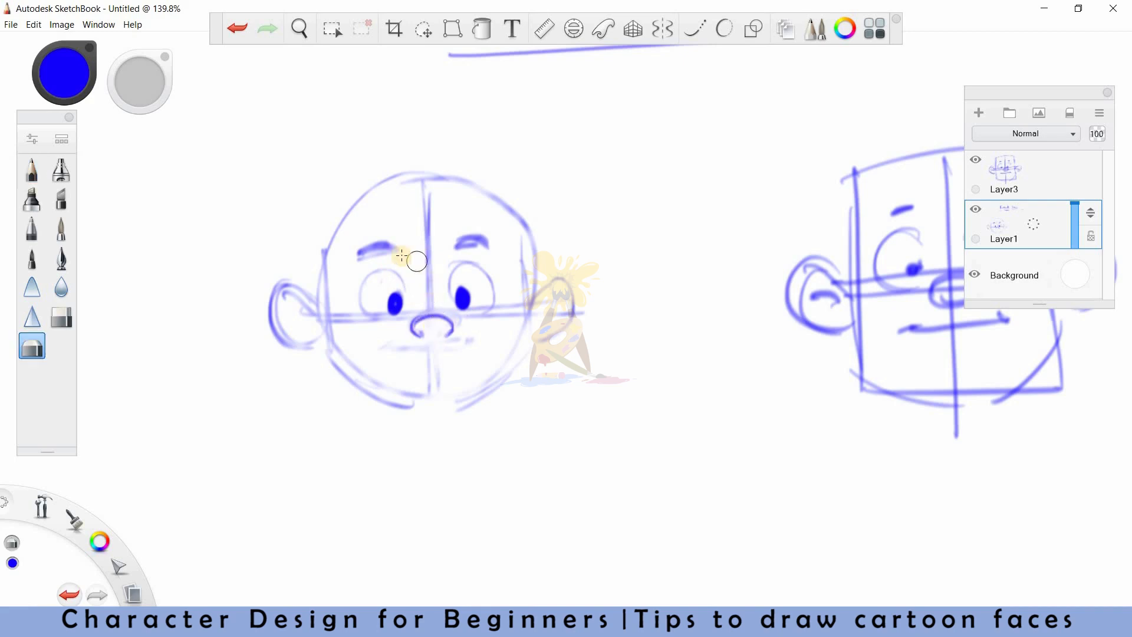
Darken the outer outline of the round head's left eye and reshape the eyebrow above it with pencil and eraser
key(e)
mouse_move(376, 272)
mouse_down()
mouse_move(361, 298)
mouse_move(383, 321)
mouse_move(361, 281)
mouse_up()
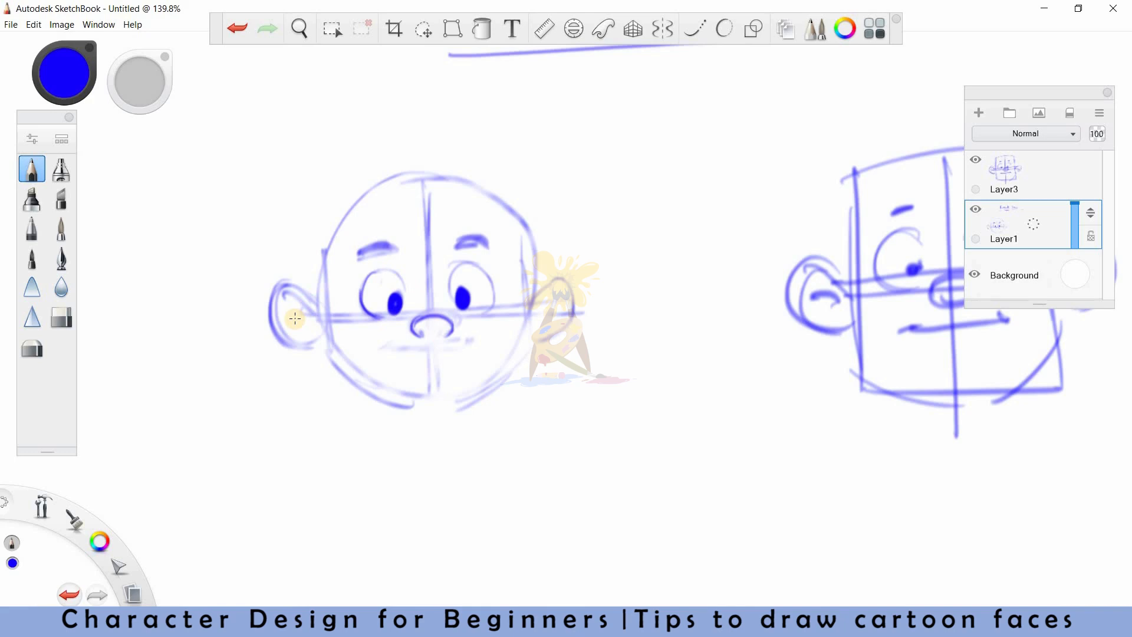
key(e)
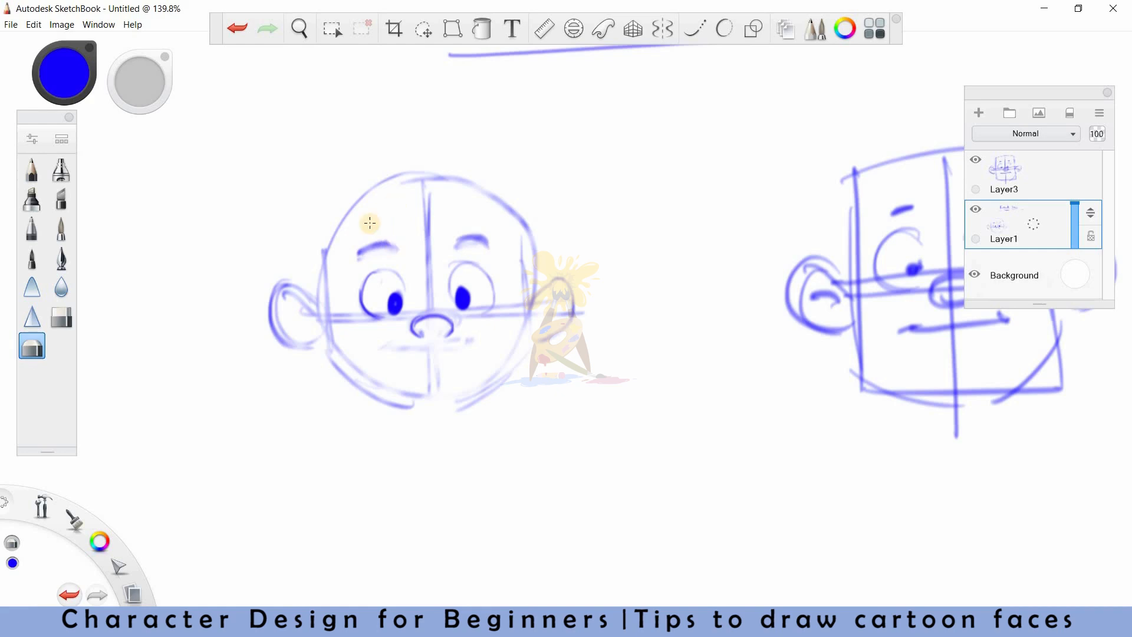
key(b)
drag(359, 263, 391, 255)
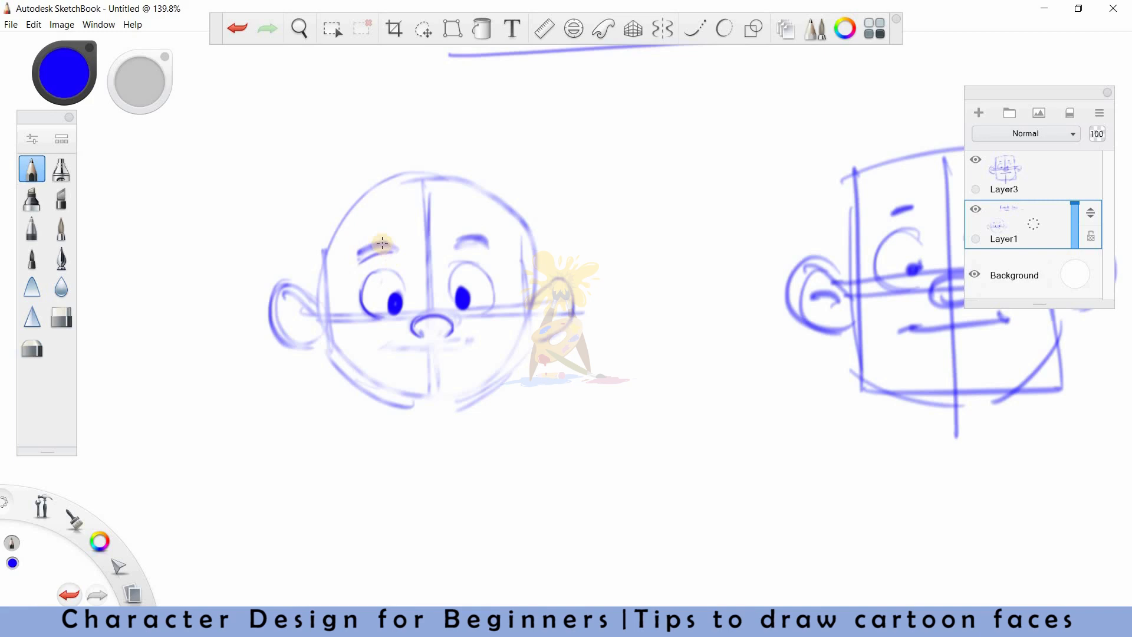
key(e)
drag(393, 257, 350, 260)
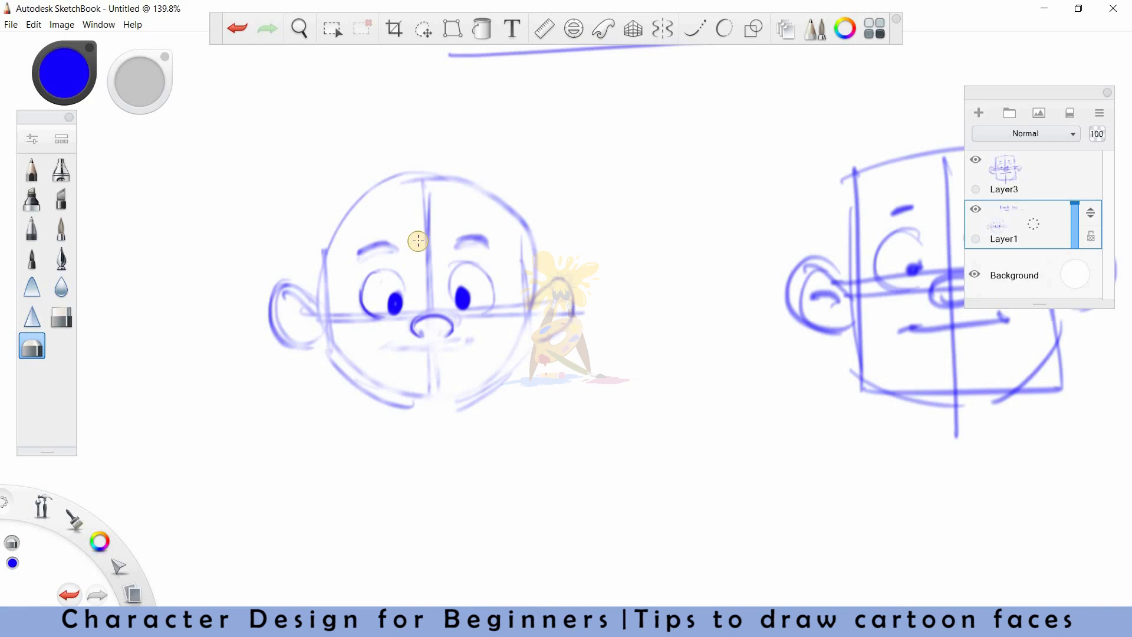
Fade the sketch lines of both ears on the round head with the soft eraser
key(e)
key(e)
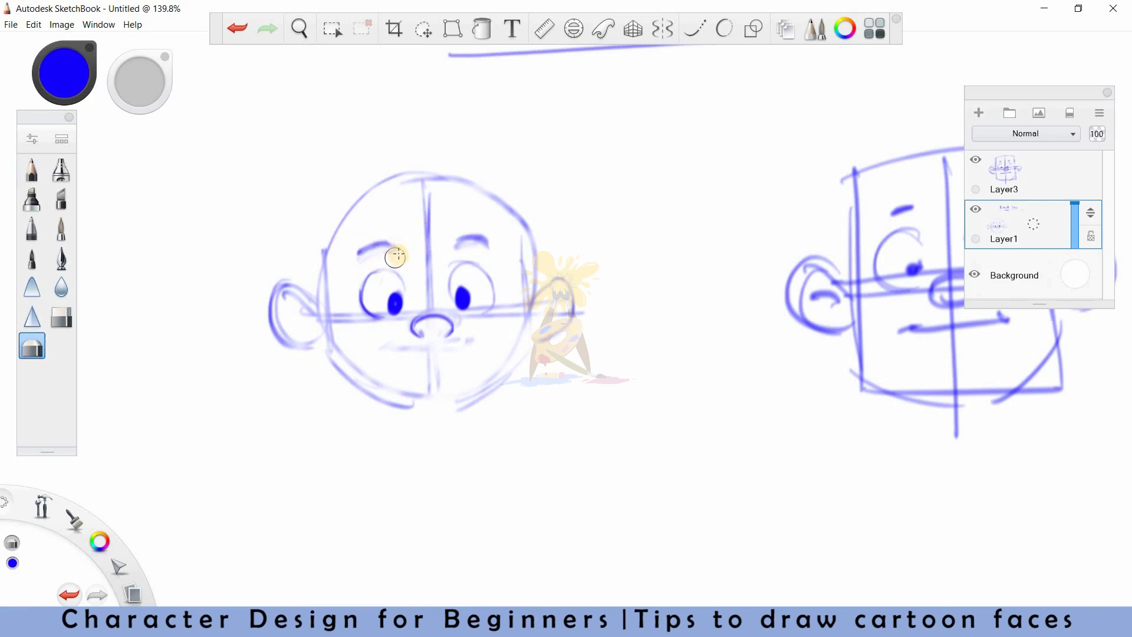
key(e)
key(e)
mouse_move(285, 283)
mouse_down()
mouse_move(277, 330)
mouse_move(291, 286)
mouse_up()
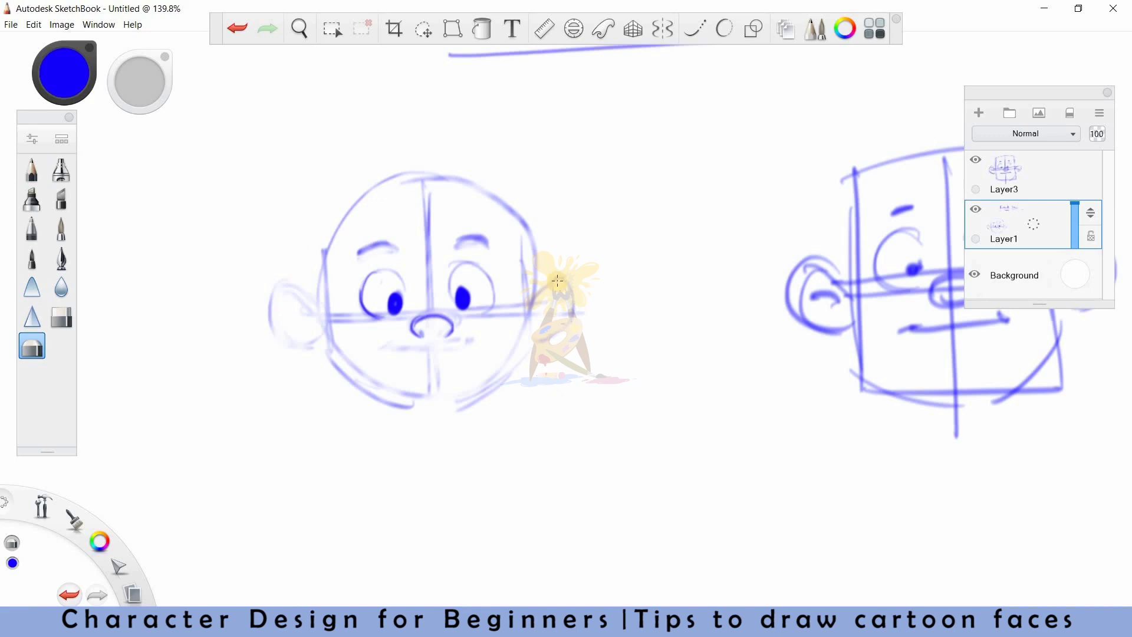
Redraw both eye outlines of the round head as bold ovals and add small nostril curves under the nose
key(e)
drag(448, 301, 477, 269)
drag(487, 307, 486, 281)
mouse_move(363, 289)
mouse_down()
mouse_move(388, 266)
mouse_move(395, 281)
mouse_move(385, 267)
mouse_move(368, 275)
mouse_move(386, 293)
mouse_up()
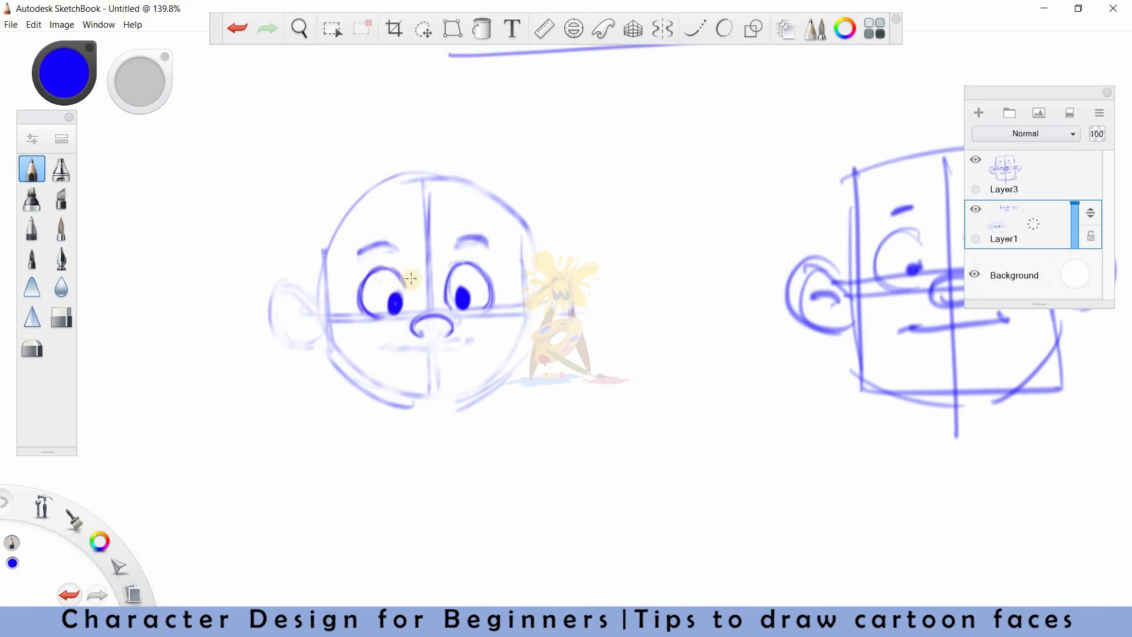
key(e)
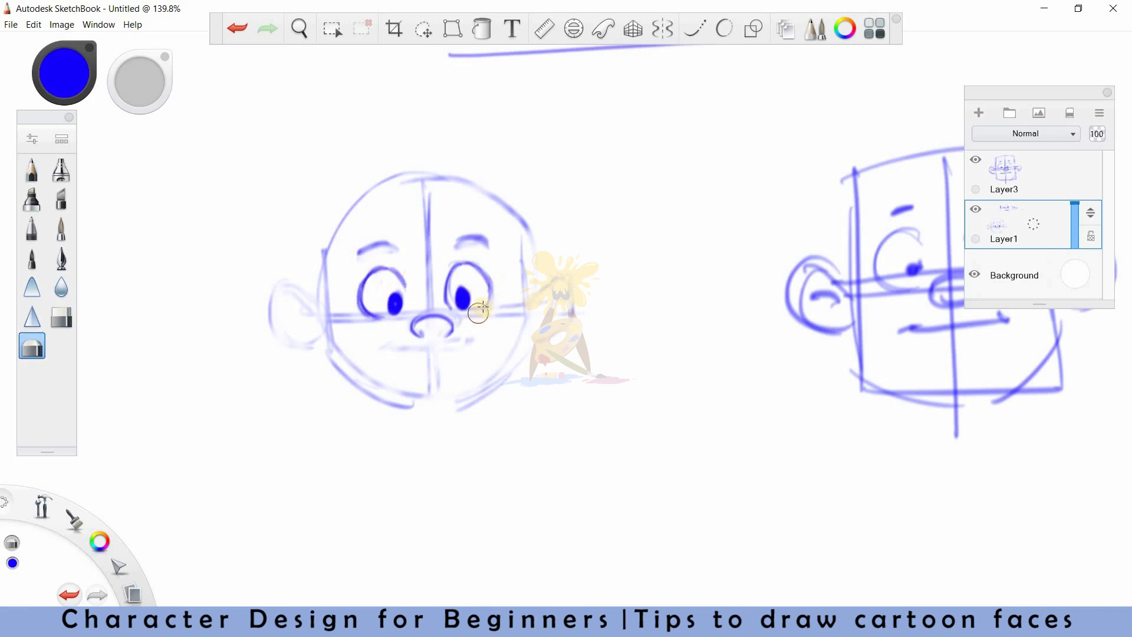
key(e)
key(e)
key(e)
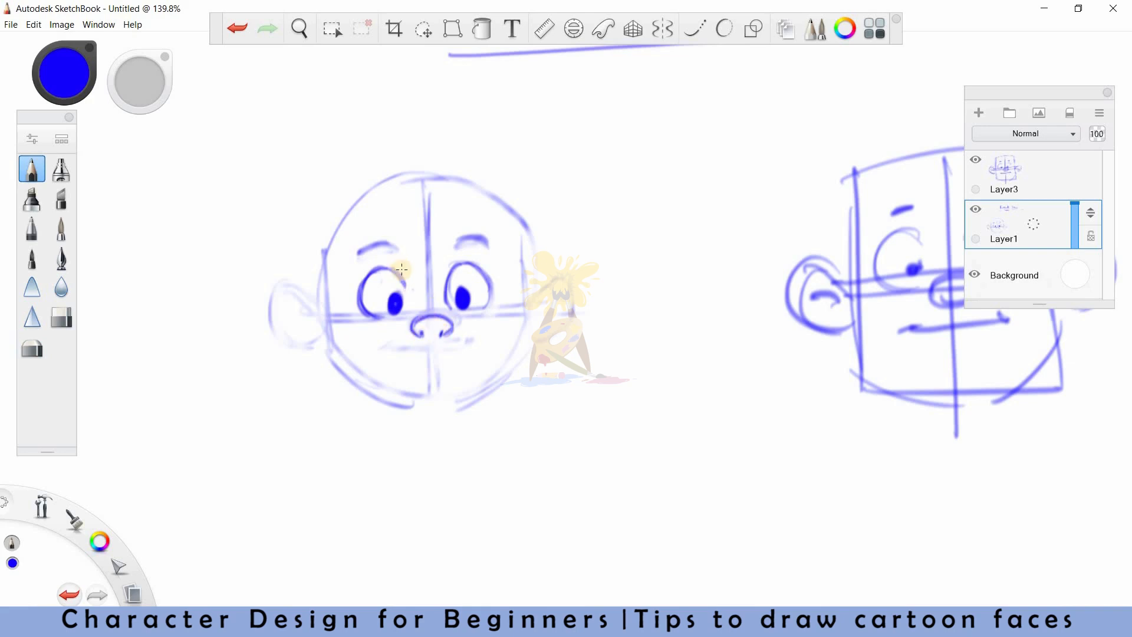
Fade the eyebrows and the forehead's centre guideline, and redraw both eyebrows as clean arched strokes
key(e)
drag(391, 245, 361, 244)
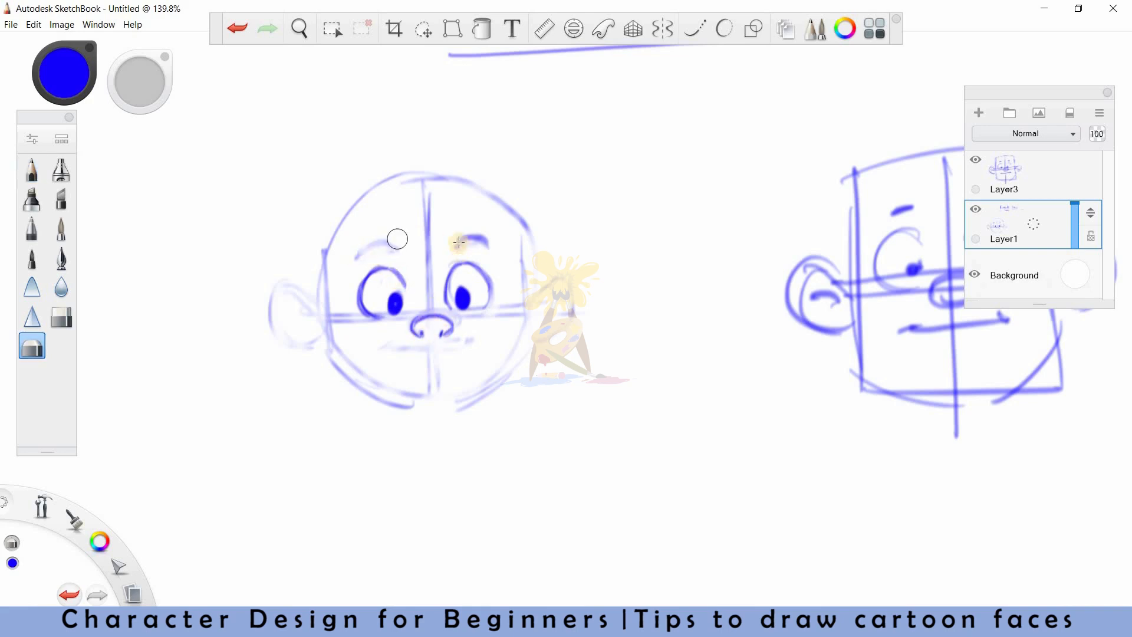
drag(449, 239, 450, 237)
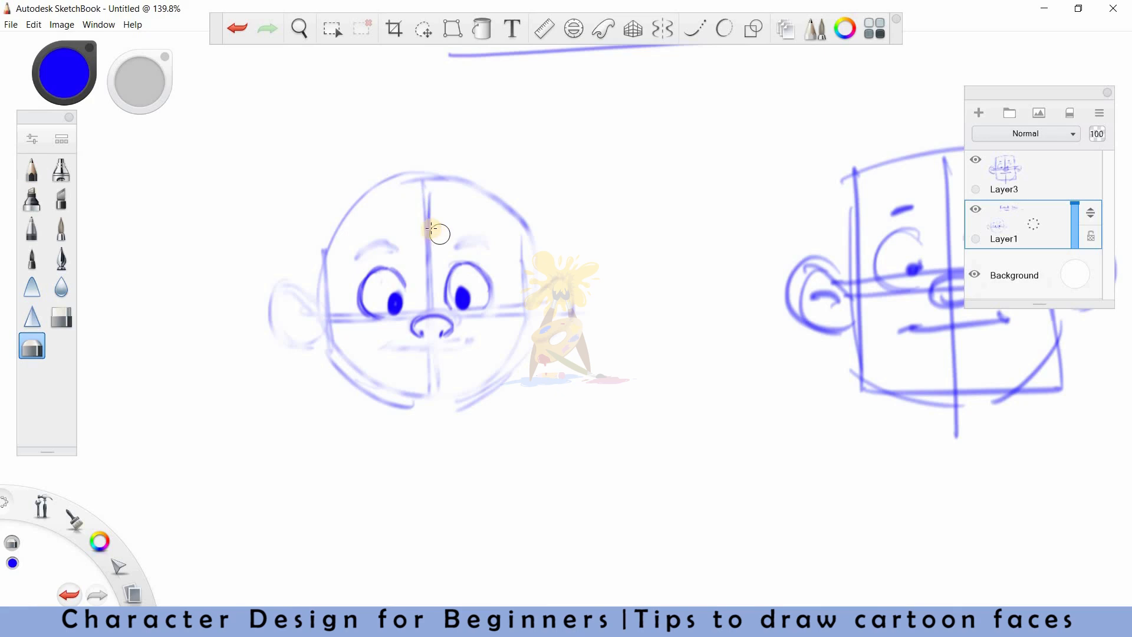
key(e)
key(e)
drag(424, 200, 424, 200)
key(e)
mouse_move(352, 261)
mouse_down()
mouse_move(380, 246)
mouse_move(488, 250)
mouse_up()
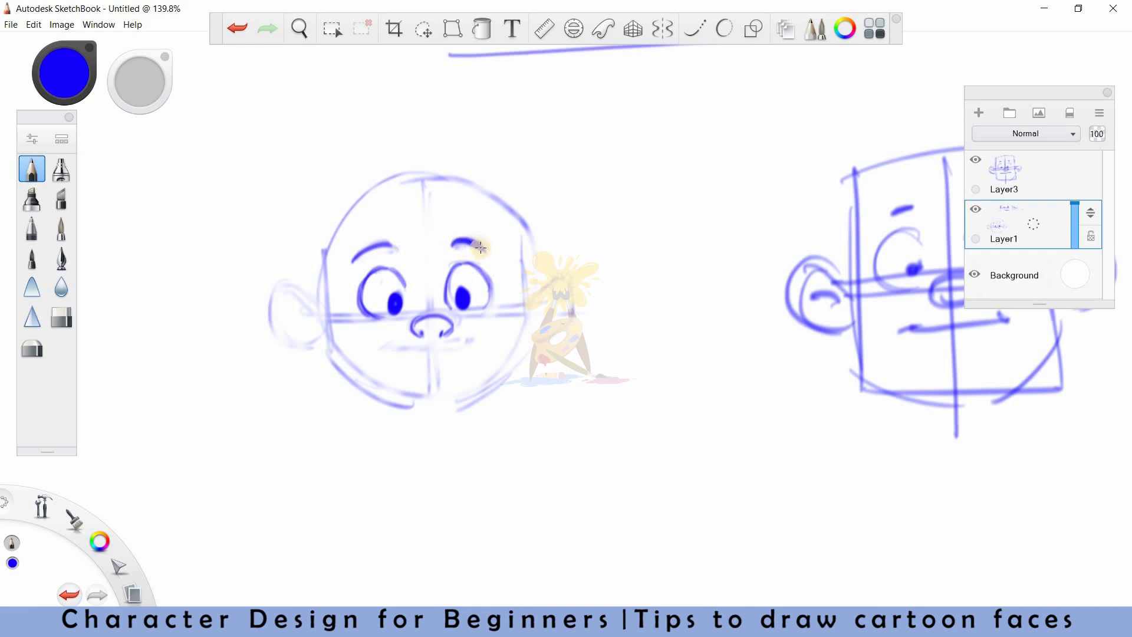
Thicken both eyebrows and the upper eyelid lines of the round head, trimming the left eyebrow's edge with the eraser
key(e)
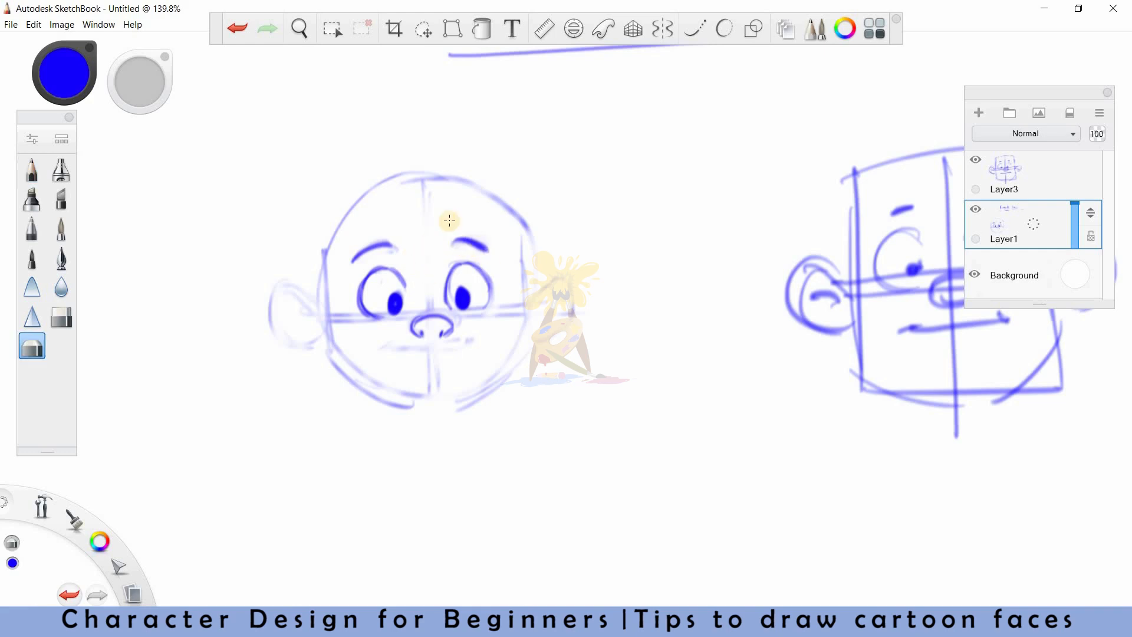
key(e)
drag(355, 258, 389, 245)
mouse_move(454, 242)
mouse_down()
mouse_move(486, 250)
mouse_move(486, 273)
mouse_up()
drag(368, 274, 389, 264)
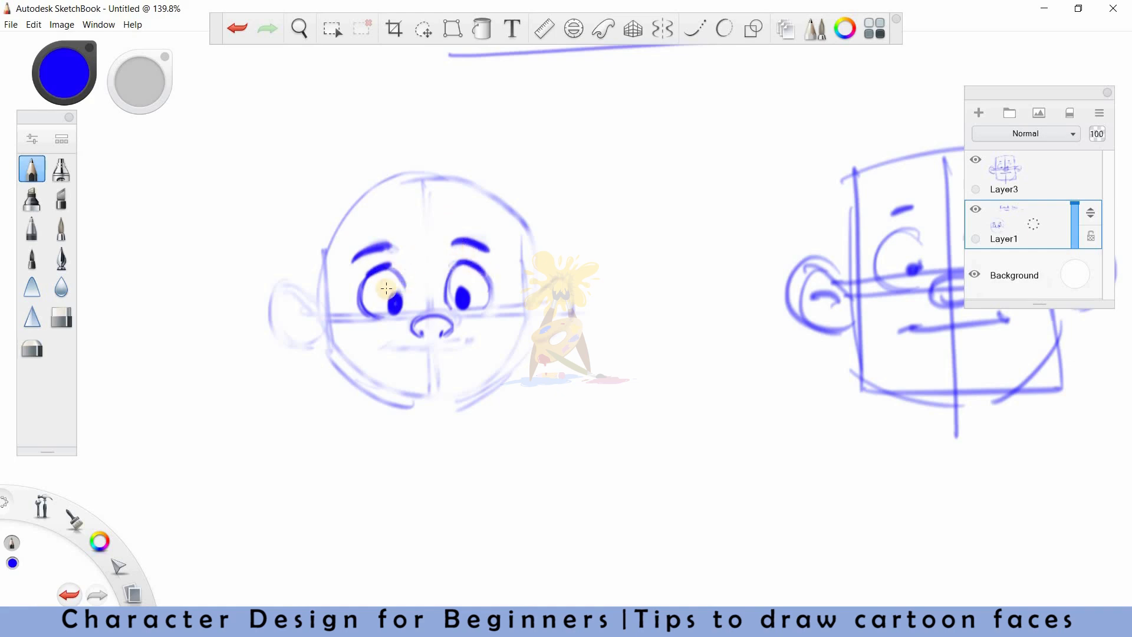
mouse_move(373, 274)
mouse_down()
mouse_move(392, 266)
mouse_move(404, 282)
mouse_move(482, 267)
mouse_move(451, 295)
mouse_up()
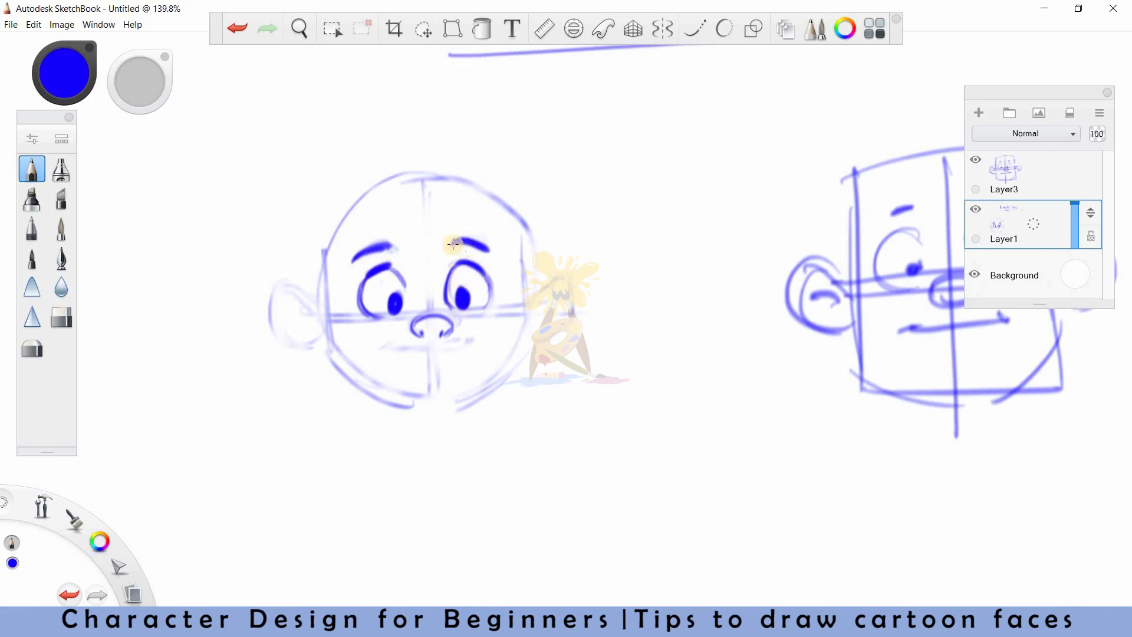
key(e)
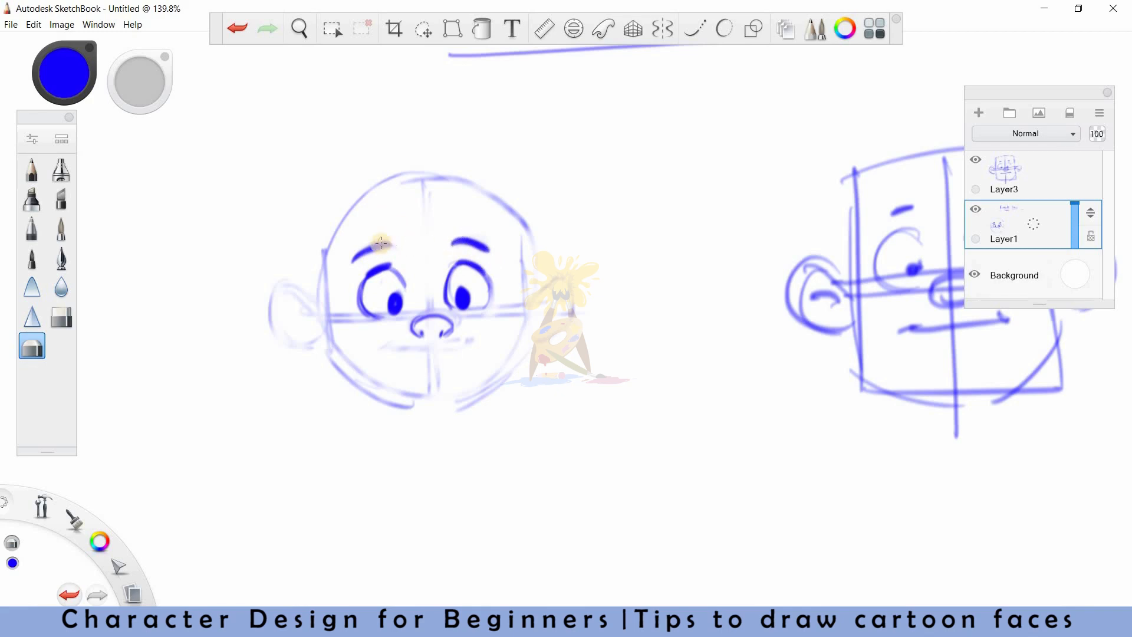
Touch up the nose and draw a wide smiling mouth with marked corners below it
key(b)
mouse_move(415, 332)
mouse_down()
mouse_move(451, 328)
mouse_move(379, 271)
mouse_move(425, 278)
mouse_move(439, 261)
mouse_move(451, 328)
mouse_up()
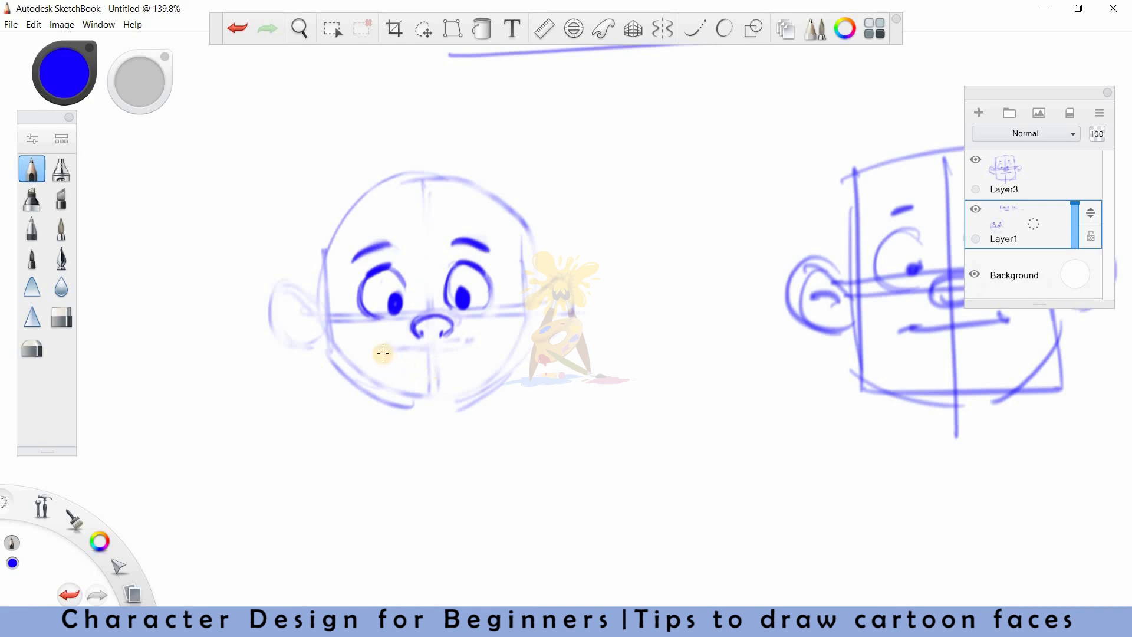
mouse_move(381, 349)
mouse_down()
mouse_move(432, 364)
mouse_move(480, 340)
mouse_up()
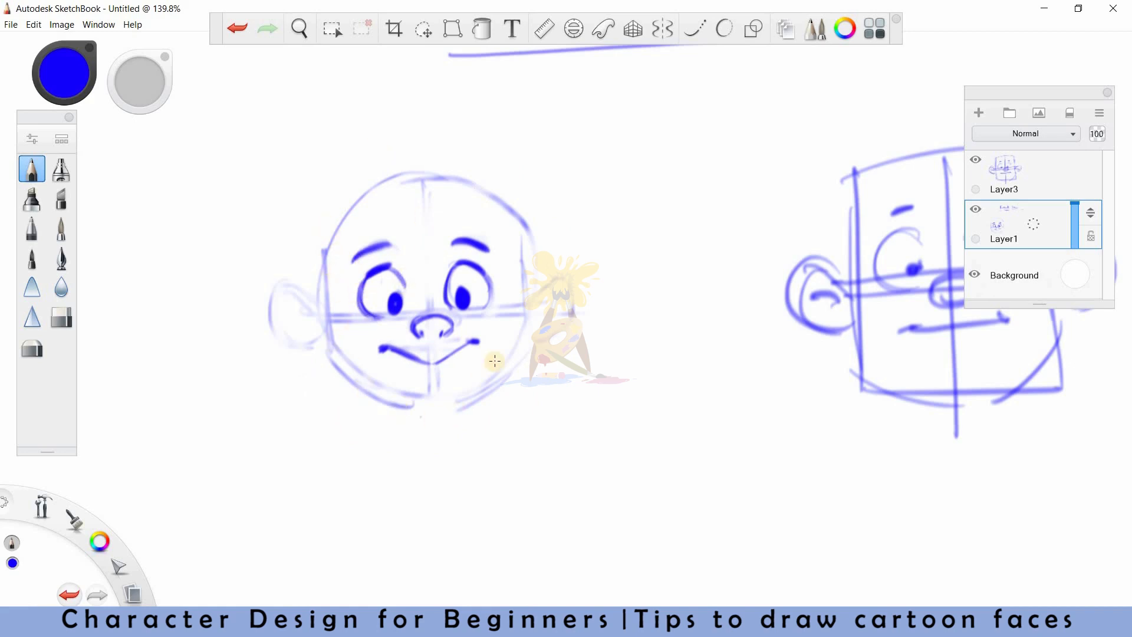
Redraw both ears with inner curves and darken the sides of the round head above them
mouse_move(303, 287)
mouse_down()
mouse_move(311, 319)
mouse_move(291, 318)
mouse_move(323, 334)
mouse_up()
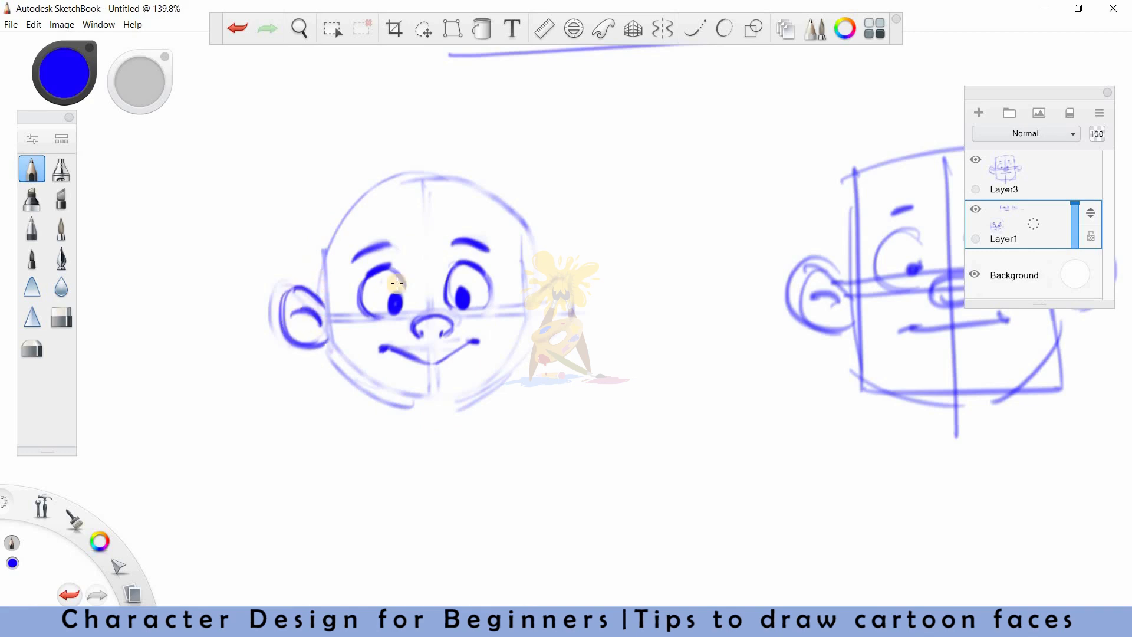
drag(540, 326, 552, 304)
drag(323, 269, 327, 323)
drag(527, 258, 528, 308)
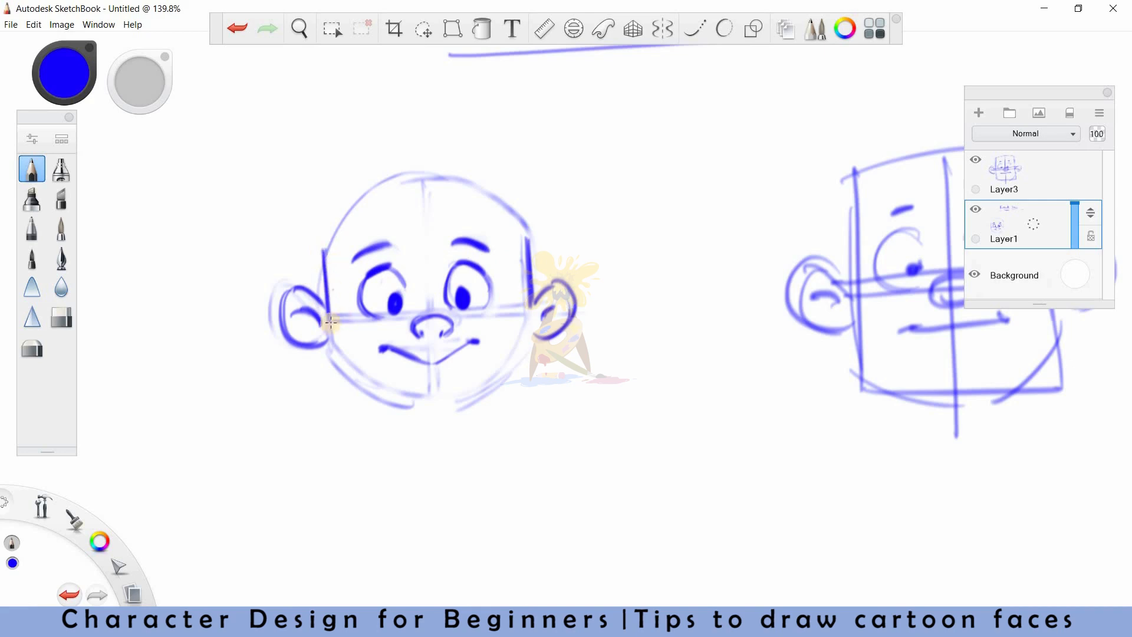
Fade the old sketch lines around the lower face and redraw the jaw as darker curves on both sides
key(e)
mouse_move(342, 353)
mouse_down()
mouse_move(450, 363)
mouse_move(501, 351)
mouse_move(470, 364)
mouse_up()
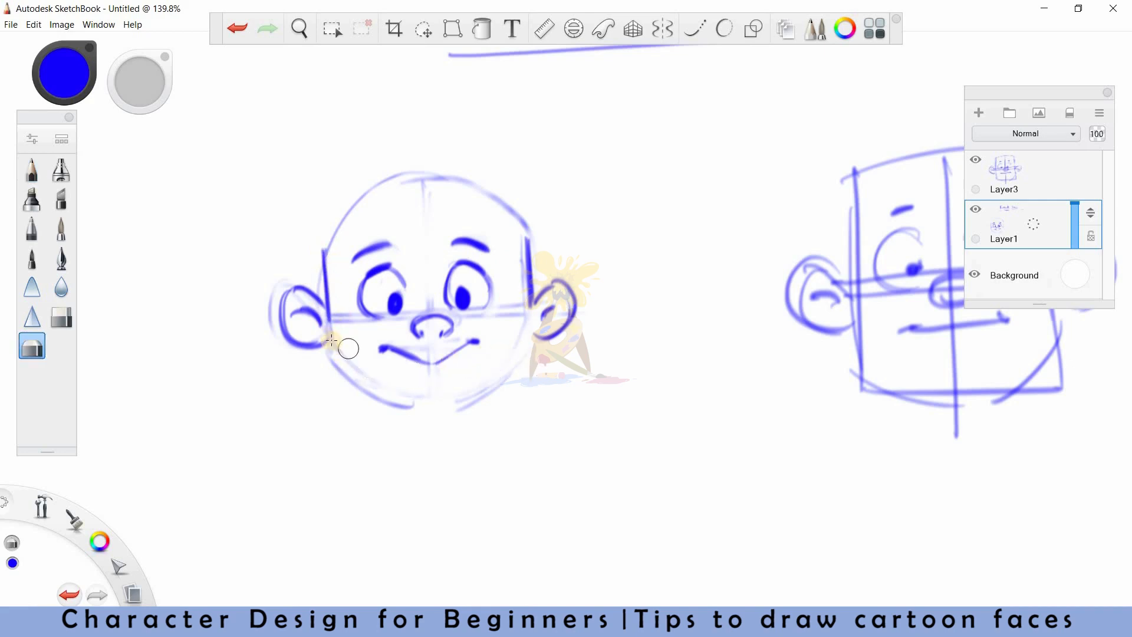
key(e)
mouse_move(324, 333)
mouse_down()
mouse_move(378, 392)
mouse_move(419, 408)
mouse_move(489, 390)
mouse_move(526, 339)
mouse_up()
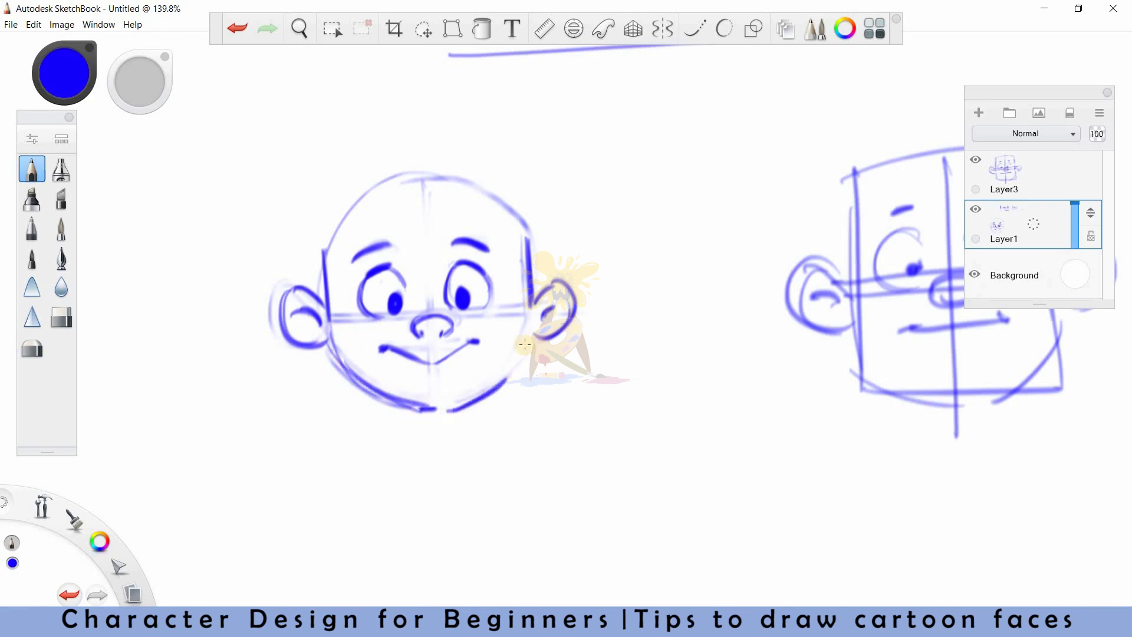
Clean up the doubled jaw lines with the eraser and close the gap at the chin with a pencil curve
key(e)
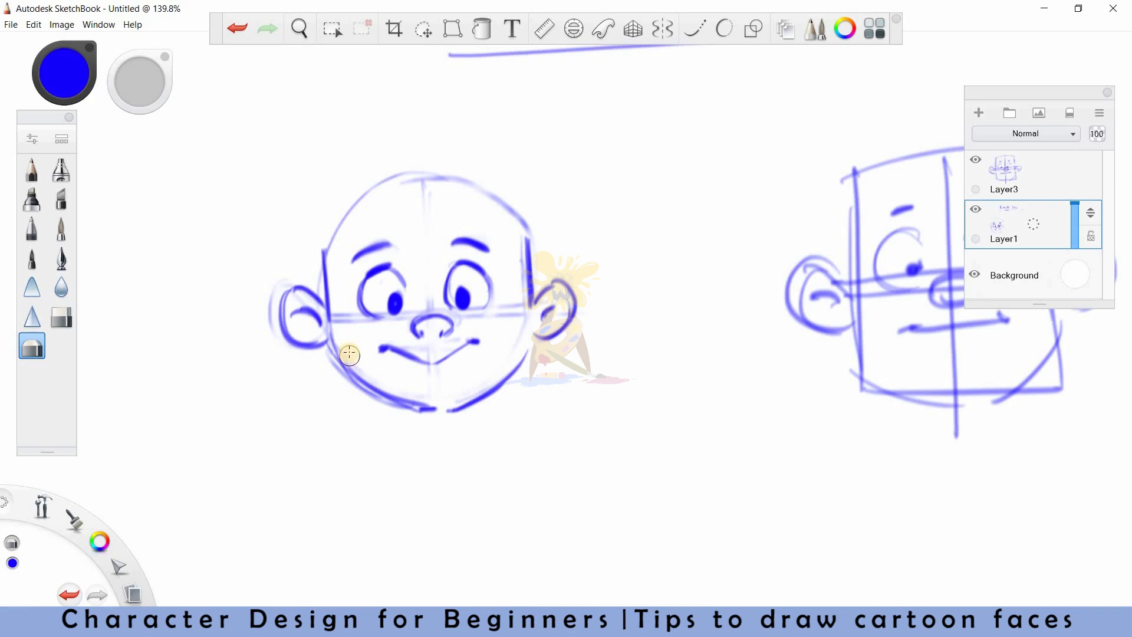
key(e)
key(e)
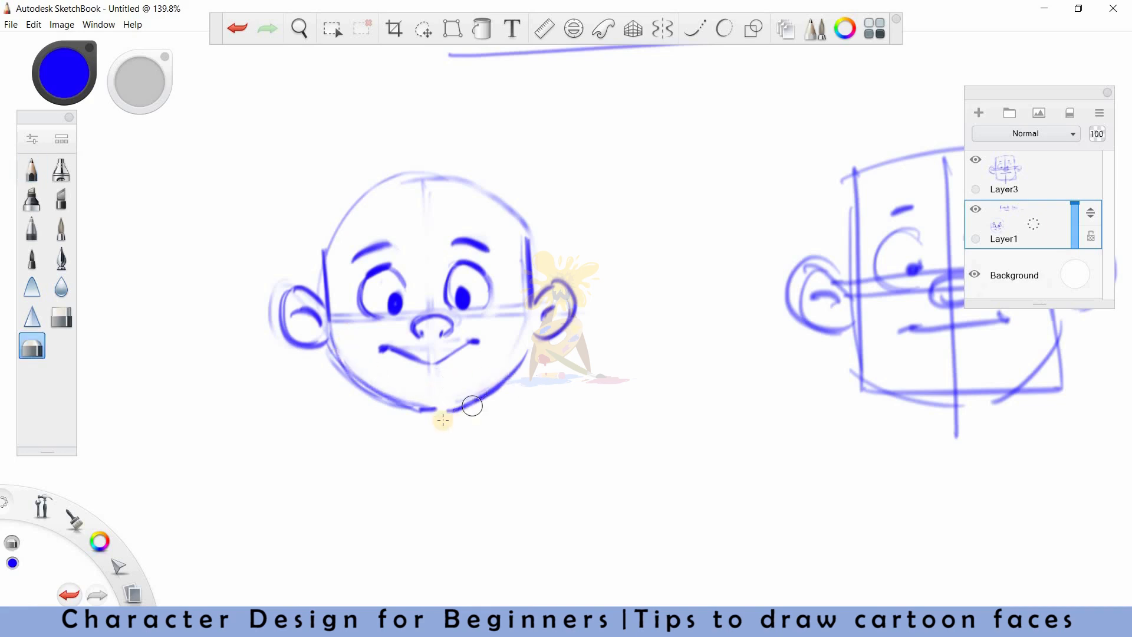
key(e)
key(e)
key(e)
key(e)
key(e)
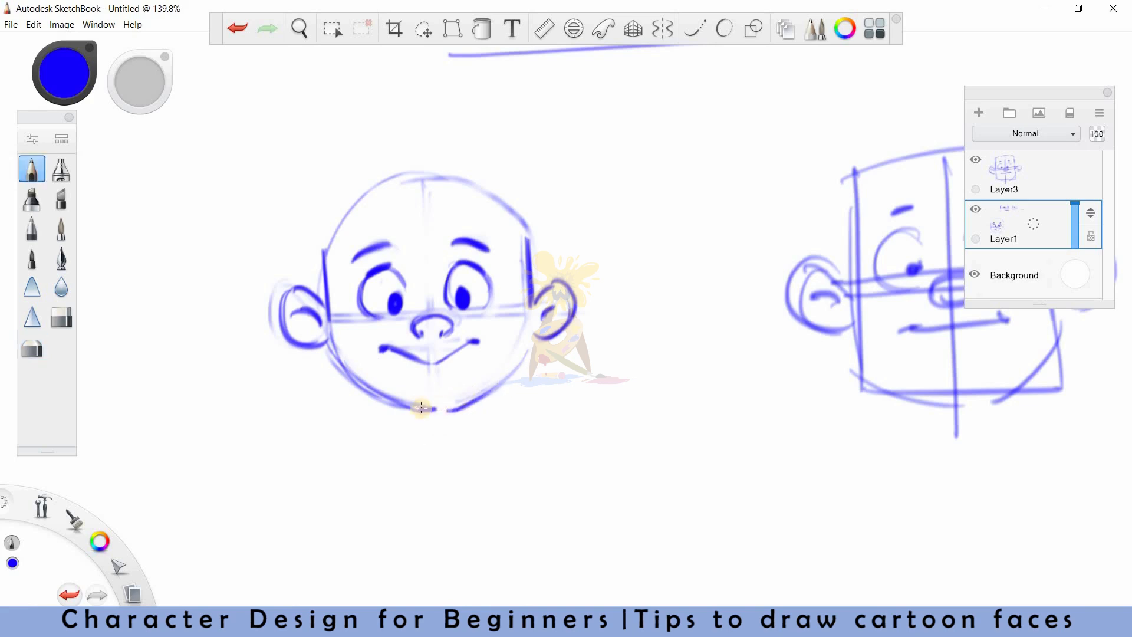
drag(439, 409, 469, 403)
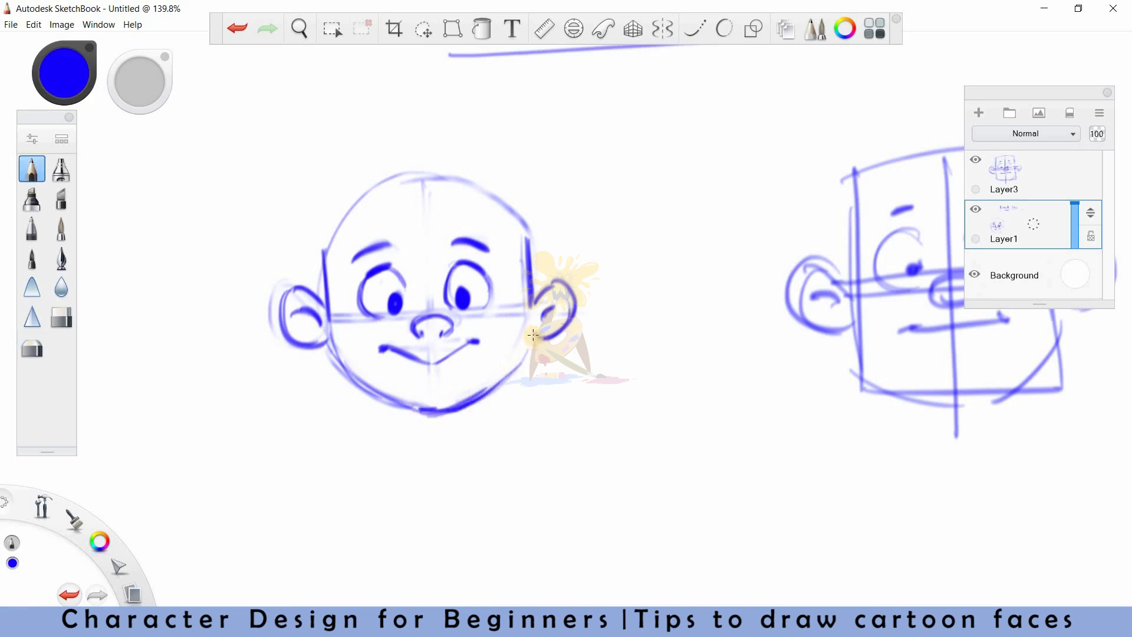
Strengthen the jaw contour on both sides from the ears down to the chin with bold pencil strokes
key(e)
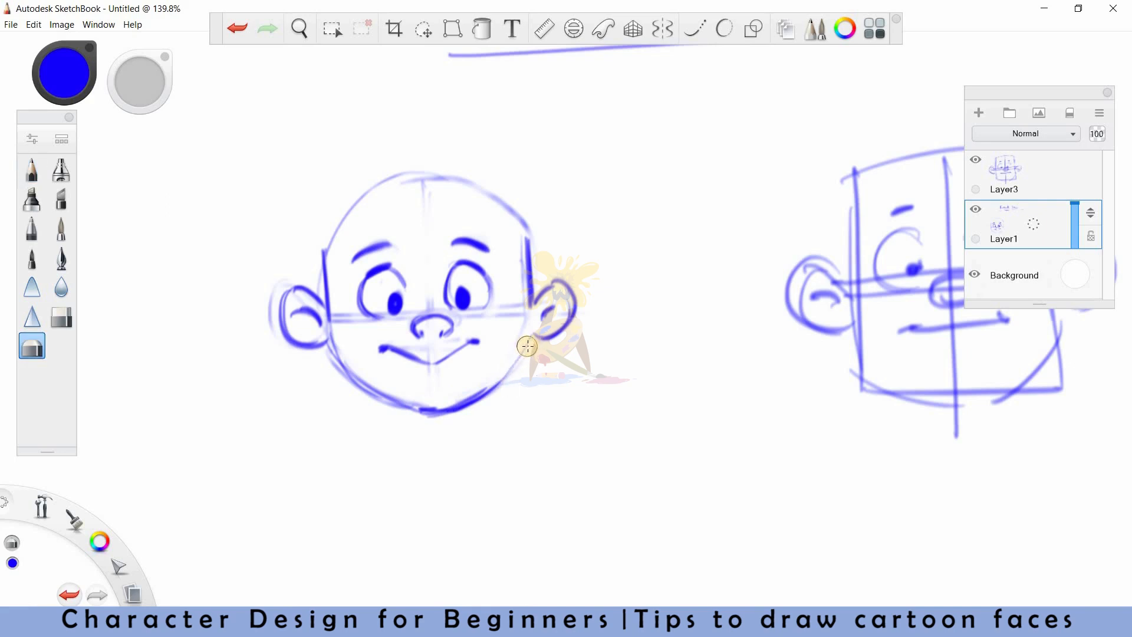
key(e)
mouse_move(528, 331)
mouse_down()
mouse_move(498, 384)
mouse_move(473, 397)
mouse_up()
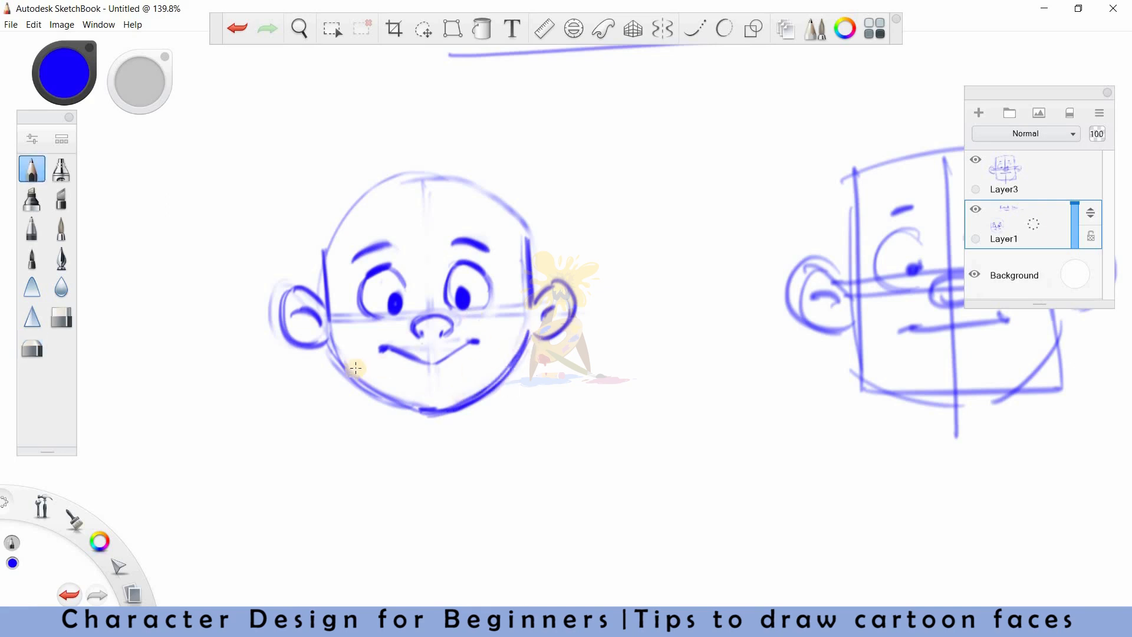
drag(332, 348, 398, 408)
drag(345, 368, 424, 412)
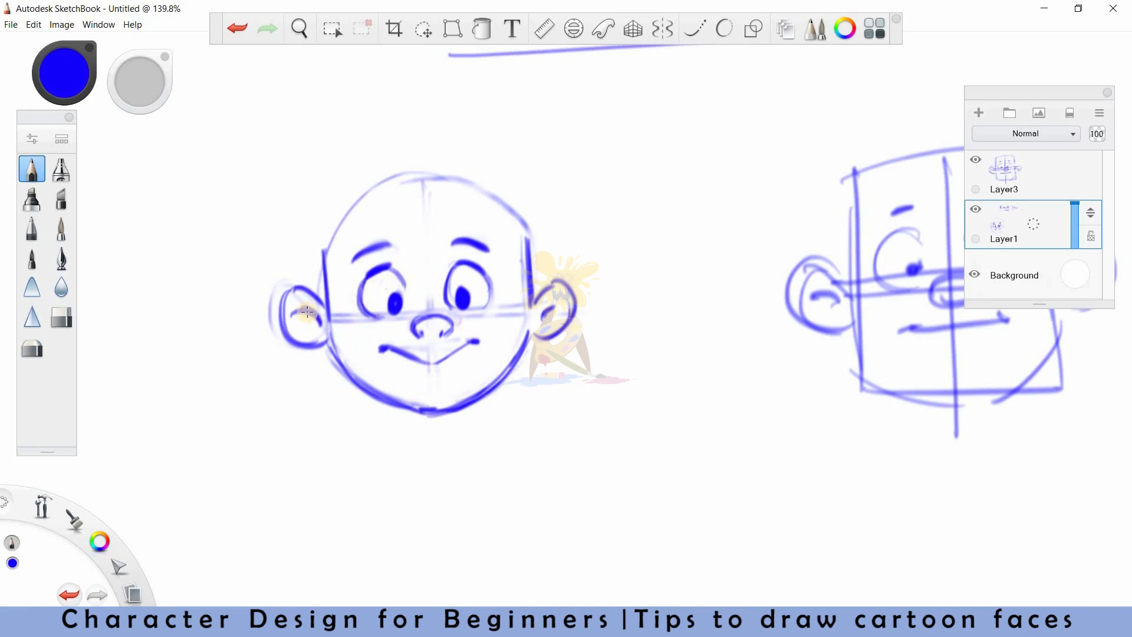
drag(334, 347, 348, 372)
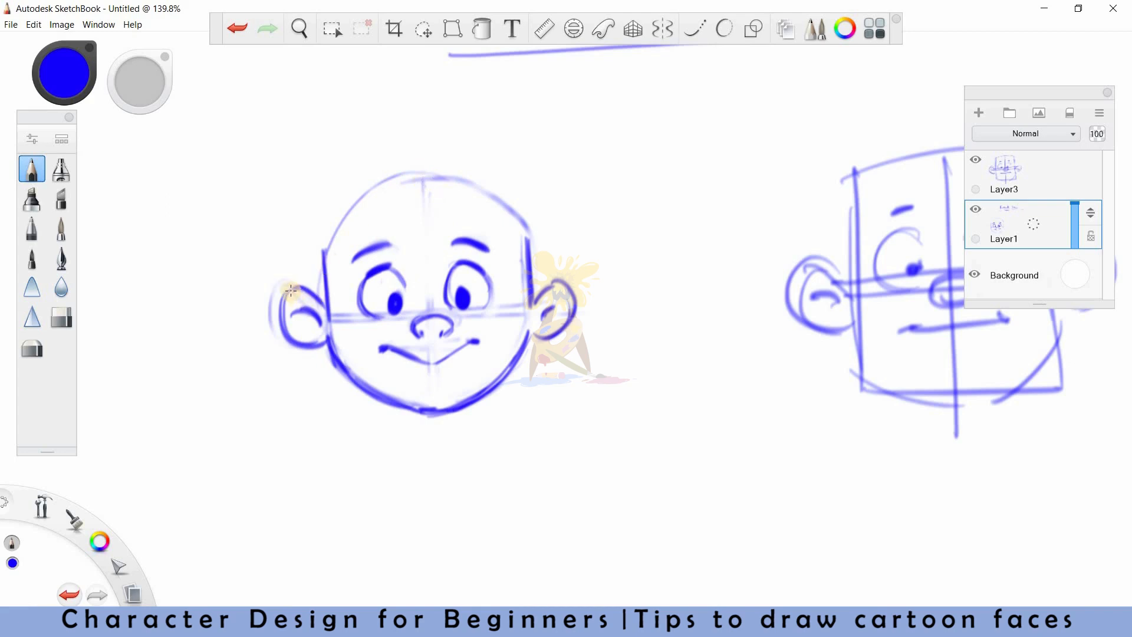
Erase the rough inner and outer lines of both ears and redraw their inner curves cleanly
key(e)
drag(298, 304, 282, 289)
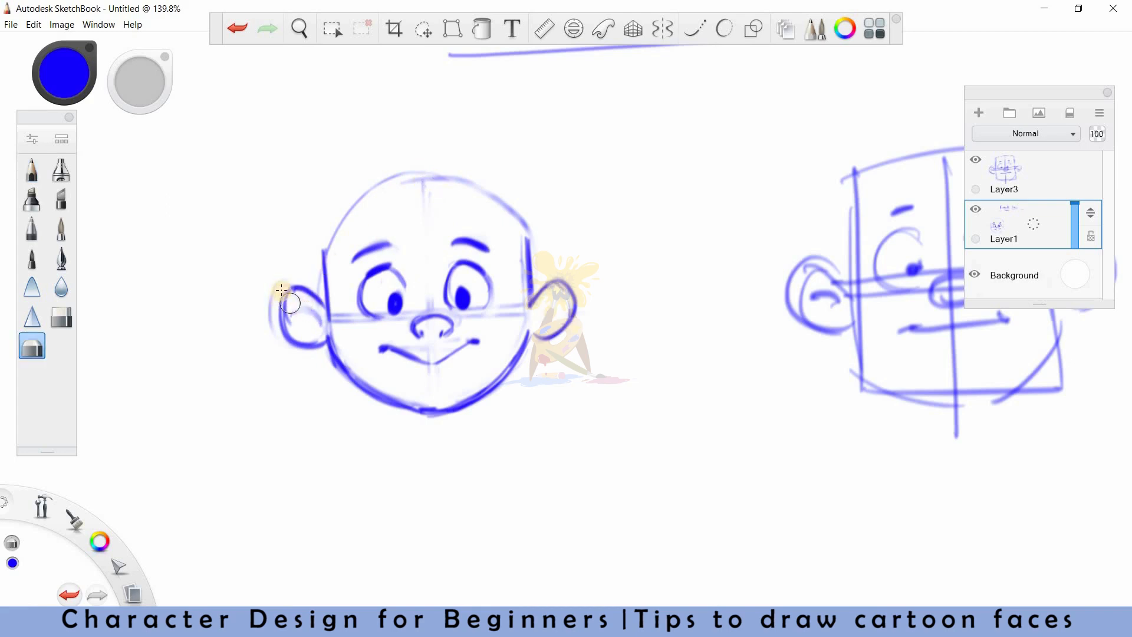
drag(530, 267, 567, 302)
key(e)
key(e)
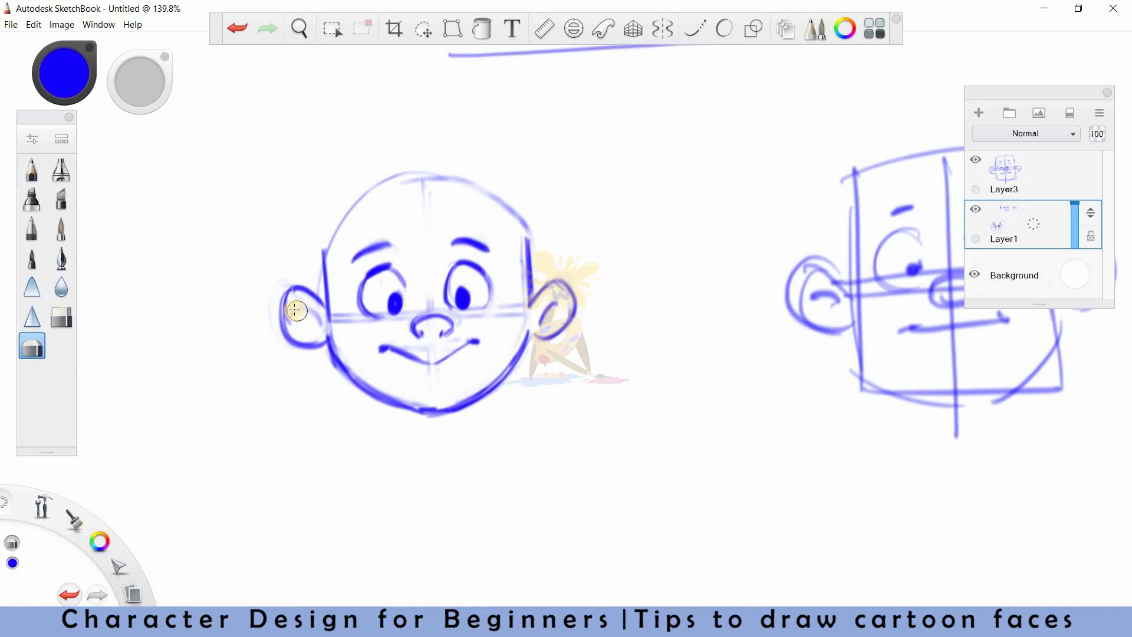
drag(294, 309, 324, 311)
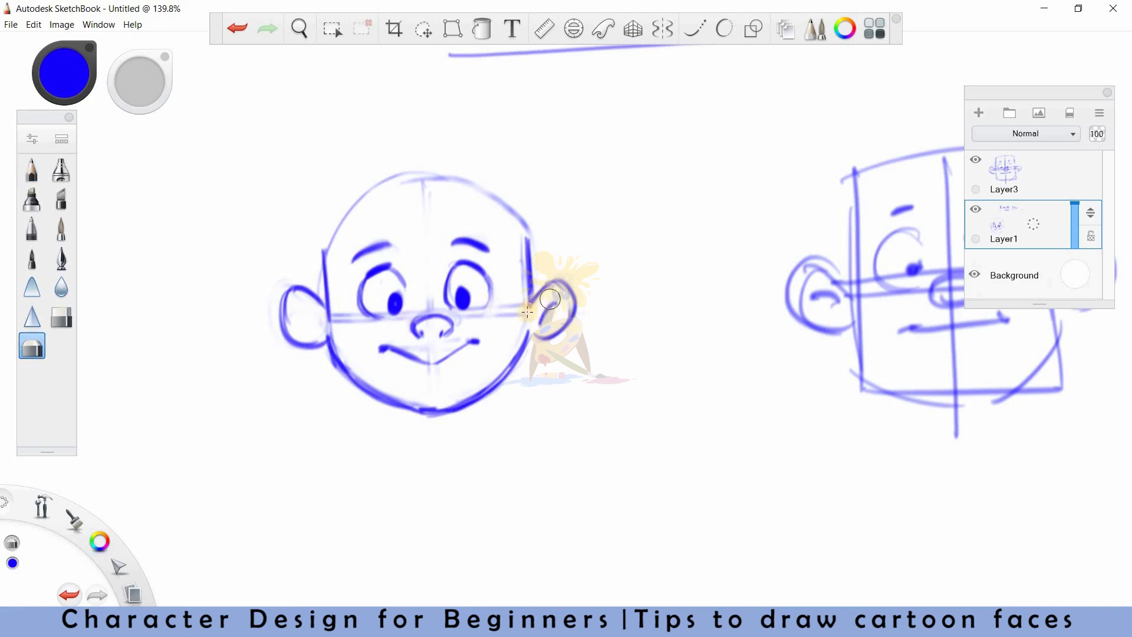
key(e)
drag(298, 310, 323, 330)
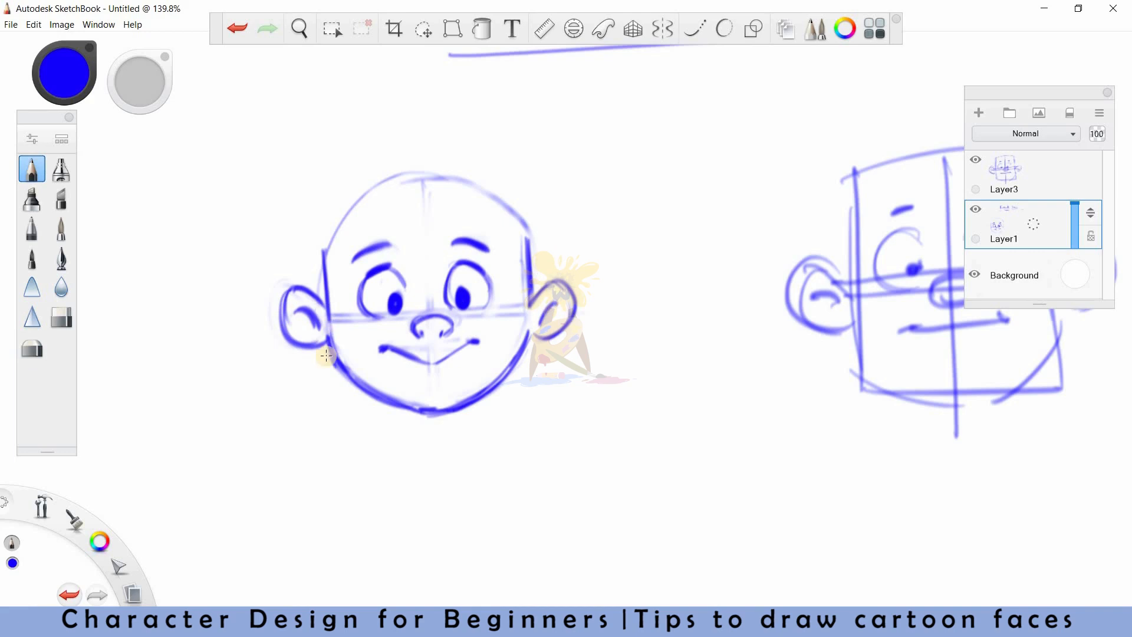
Erase the rough line under the left ear and redraw the lobe where it meets the jaw
key(e)
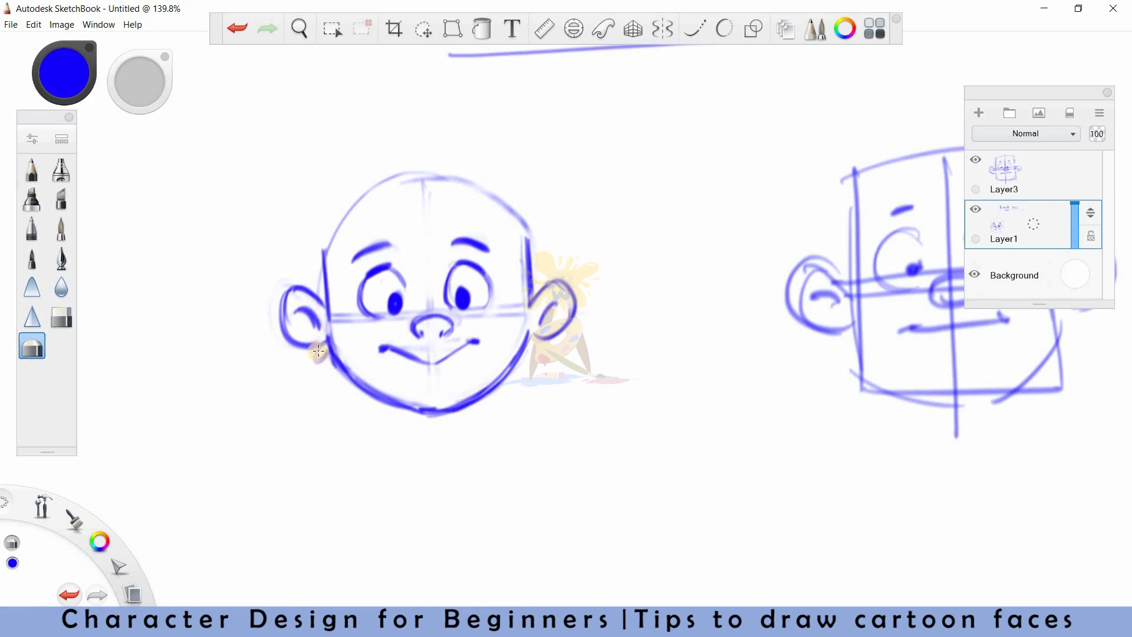
key(e)
drag(303, 347, 330, 354)
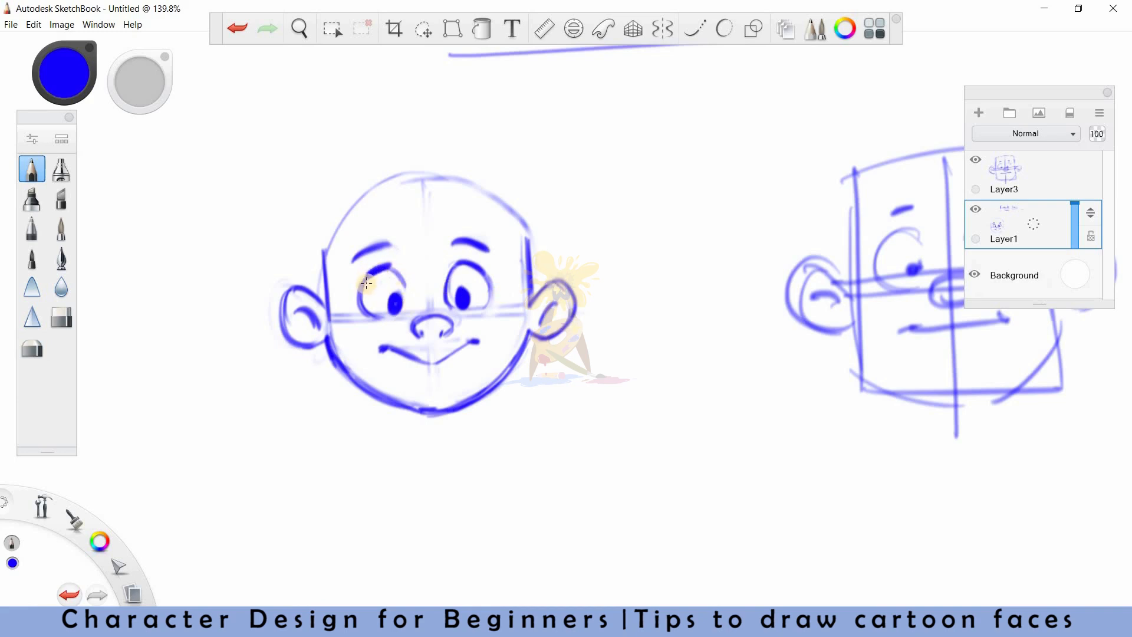
Thicken both eyebrows of the round face with bold pencil strokes
drag(355, 259, 388, 242)
mouse_move(472, 243)
mouse_down()
mouse_move(446, 239)
mouse_move(462, 235)
mouse_up()
key(e)
key(b)
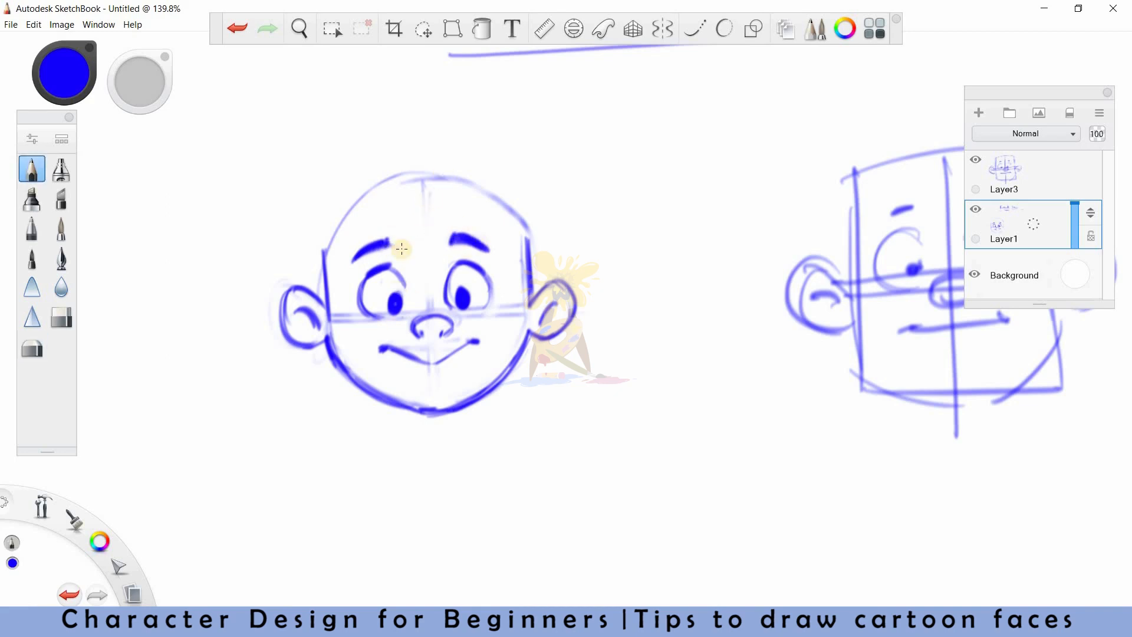
Fade the construction guidelines crossing the eyes, nose and cheeks of the round face with the eraser
key(e)
key(e)
key(e)
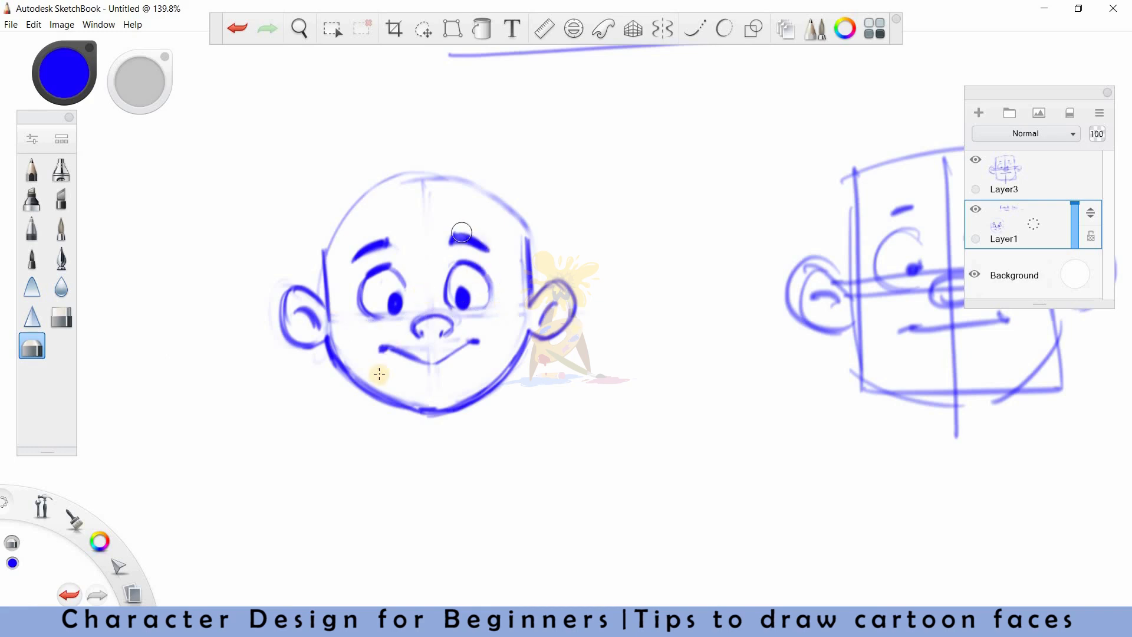
key(b)
key(e)
key(b)
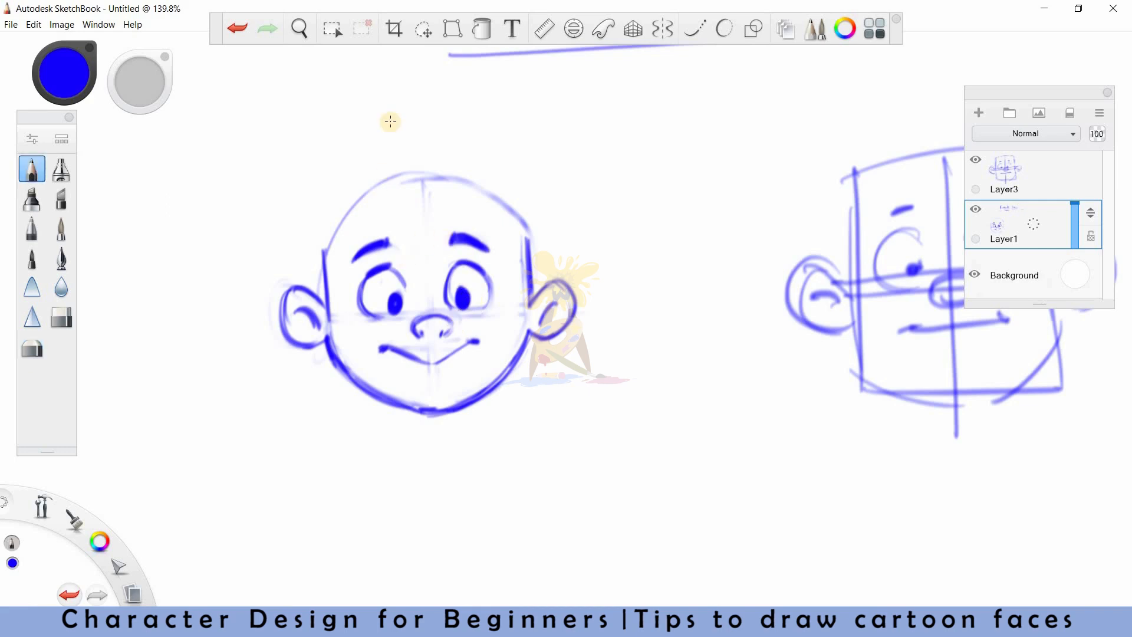
click(395, 223)
key(space)
mouse_move(460, 379)
mouse_down()
mouse_move(416, 391)
mouse_move(440, 382)
mouse_move(379, 369)
mouse_move(380, 385)
mouse_up()
key(e)
key(e)
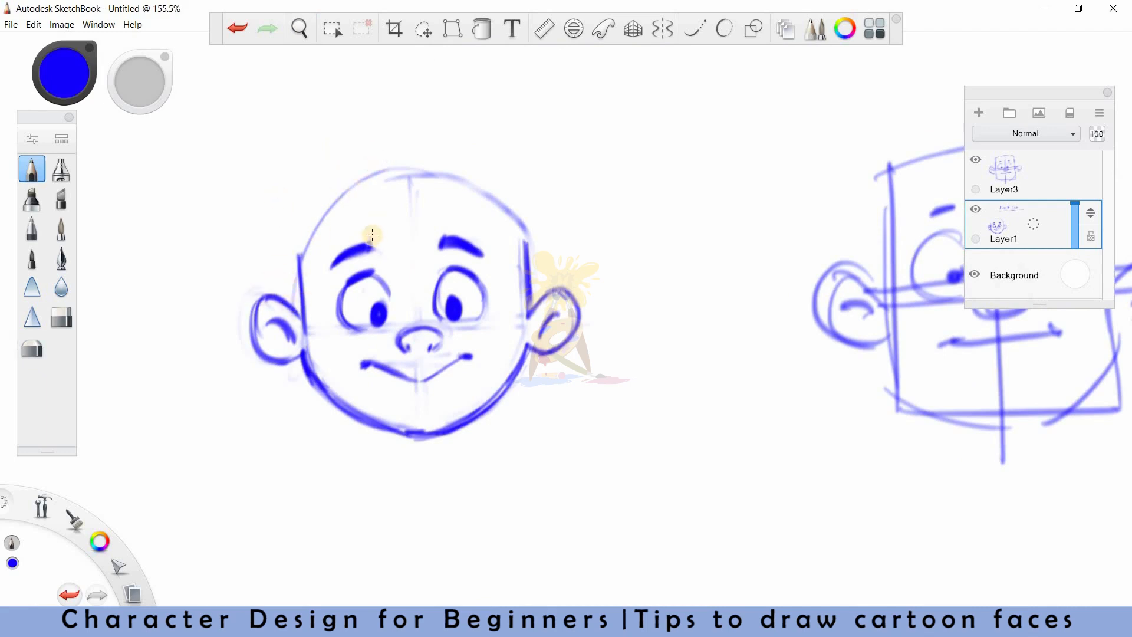
Lightly sketch a spiky hair outline from the left ear over the top of the head to the right ear
key(space)
drag(379, 361, 333, 370)
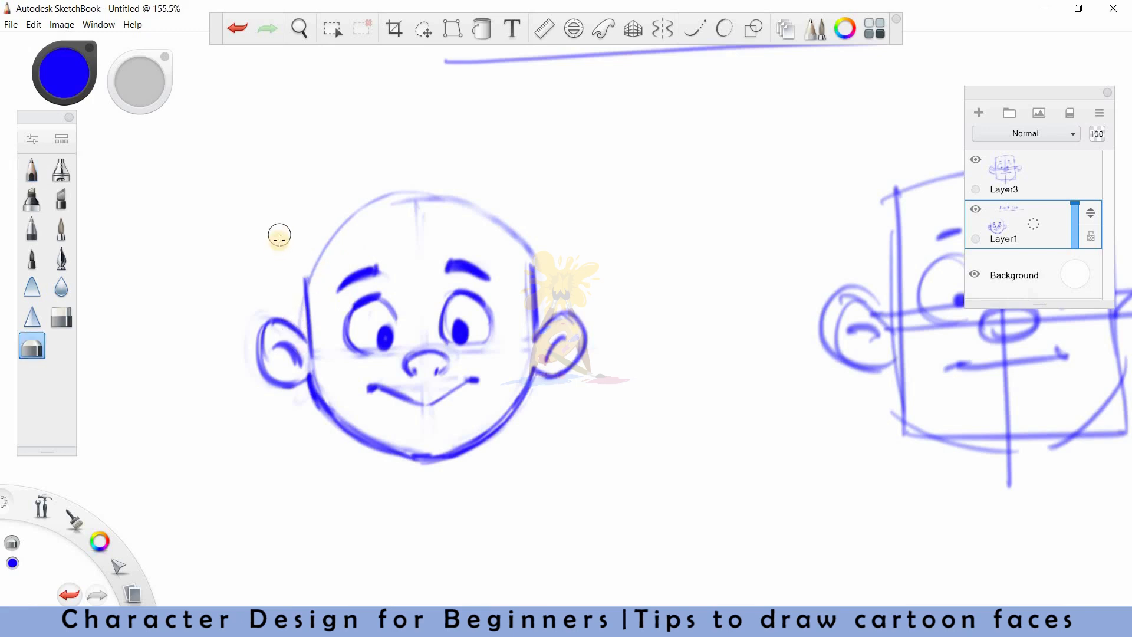
mouse_move(301, 332)
mouse_down()
mouse_move(285, 234)
mouse_move(276, 270)
mouse_up()
drag(276, 221, 274, 265)
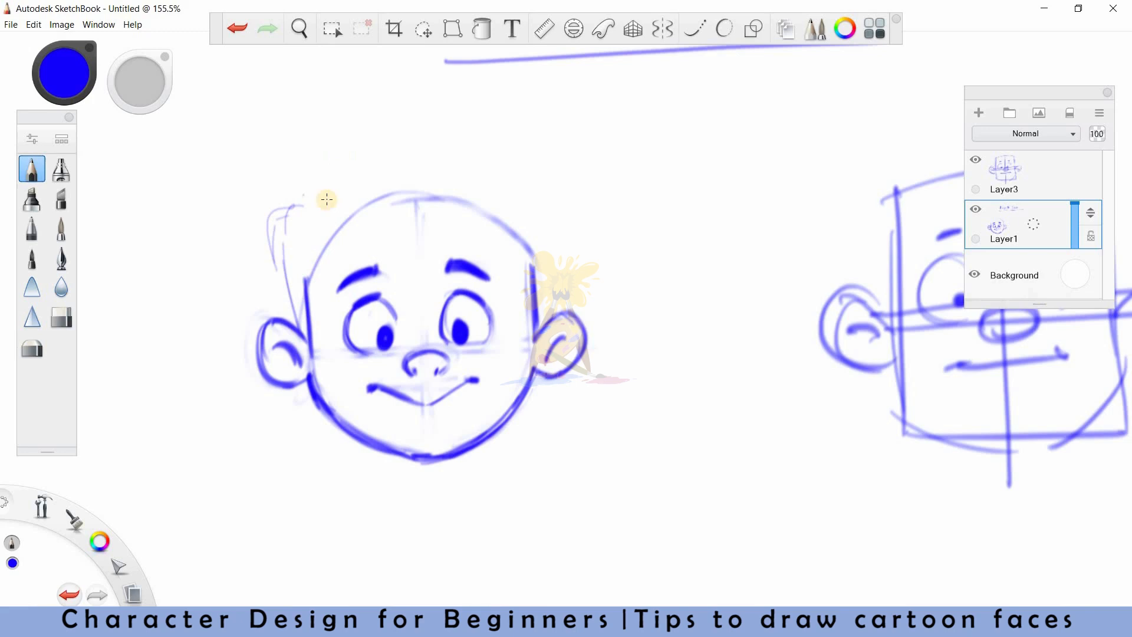
mouse_move(320, 206)
mouse_down()
mouse_move(314, 162)
mouse_move(311, 186)
mouse_move(371, 114)
mouse_move(416, 121)
mouse_move(390, 129)
mouse_move(510, 105)
mouse_move(559, 131)
mouse_move(592, 121)
mouse_up()
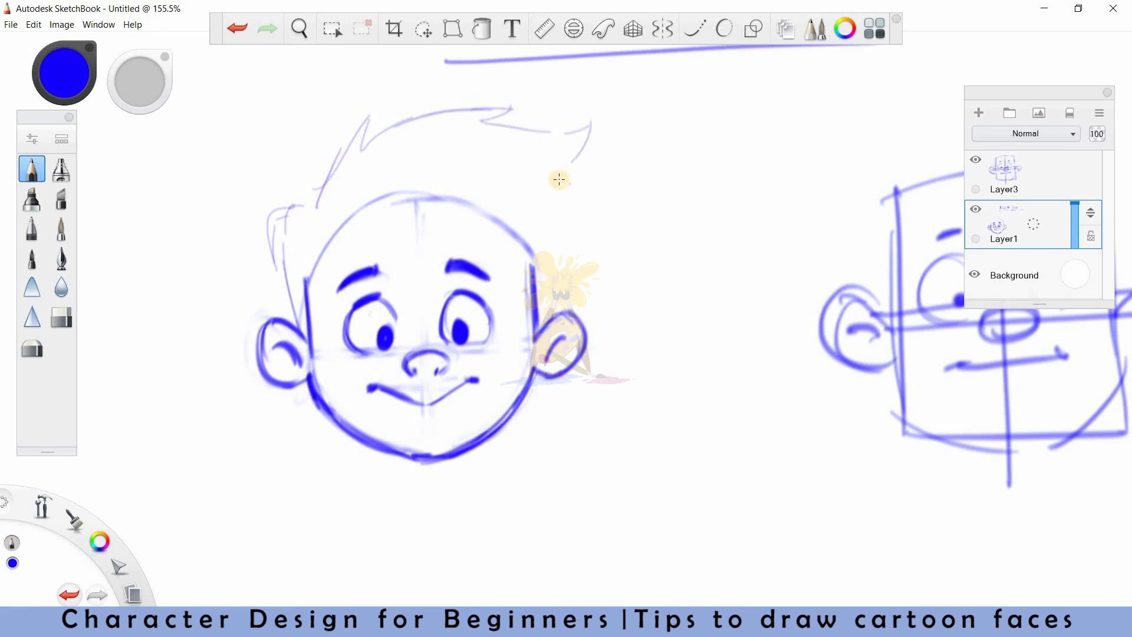
drag(555, 170, 586, 283)
drag(575, 230, 572, 289)
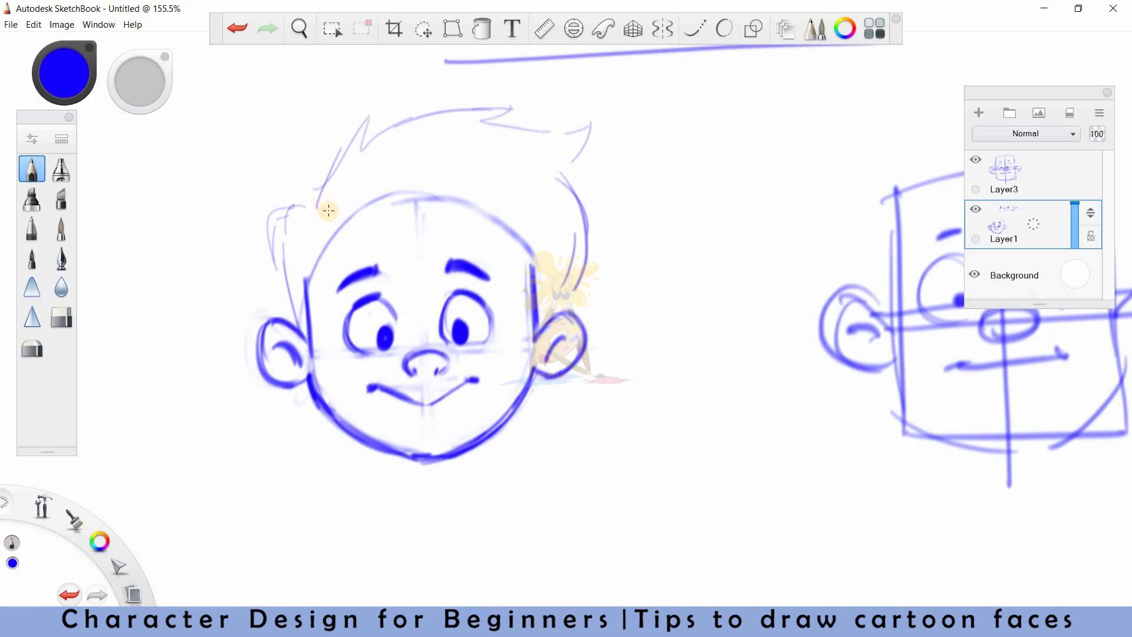
mouse_move(288, 208)
mouse_down()
mouse_move(251, 276)
mouse_move(263, 310)
mouse_move(301, 277)
mouse_up()
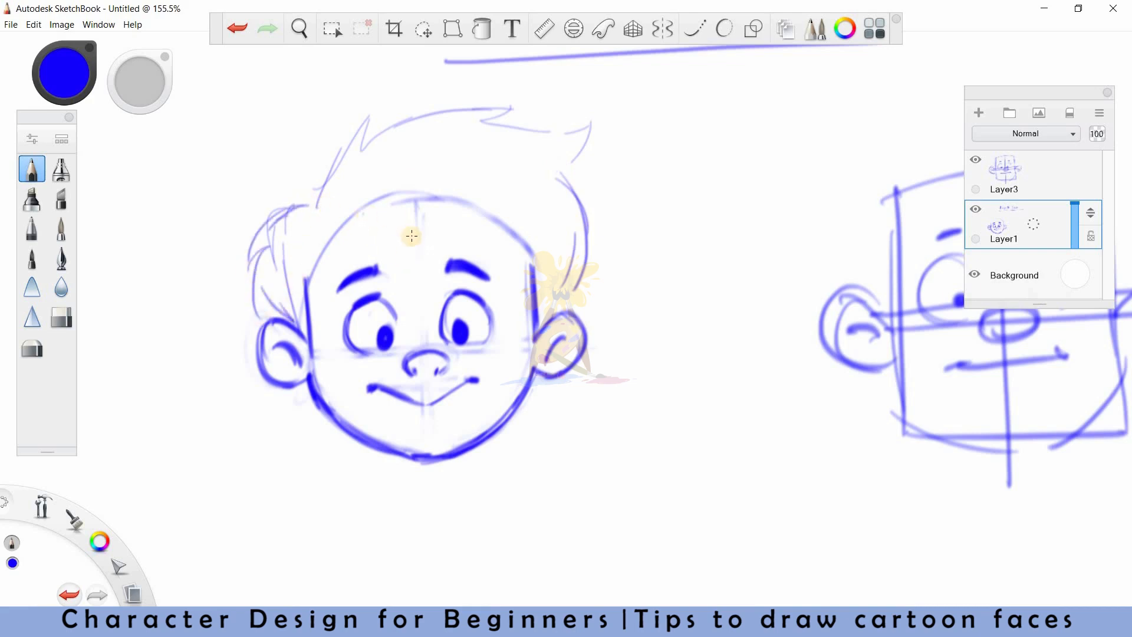
Sketch the fringe as light pointed strands across the forehead and down toward the left ear
drag(396, 265, 381, 217)
drag(380, 218, 455, 257)
drag(415, 223, 471, 253)
mouse_move(448, 224)
mouse_down()
mouse_move(475, 224)
mouse_move(523, 281)
mouse_up()
mouse_move(314, 274)
mouse_down()
mouse_move(351, 214)
mouse_move(303, 316)
mouse_up()
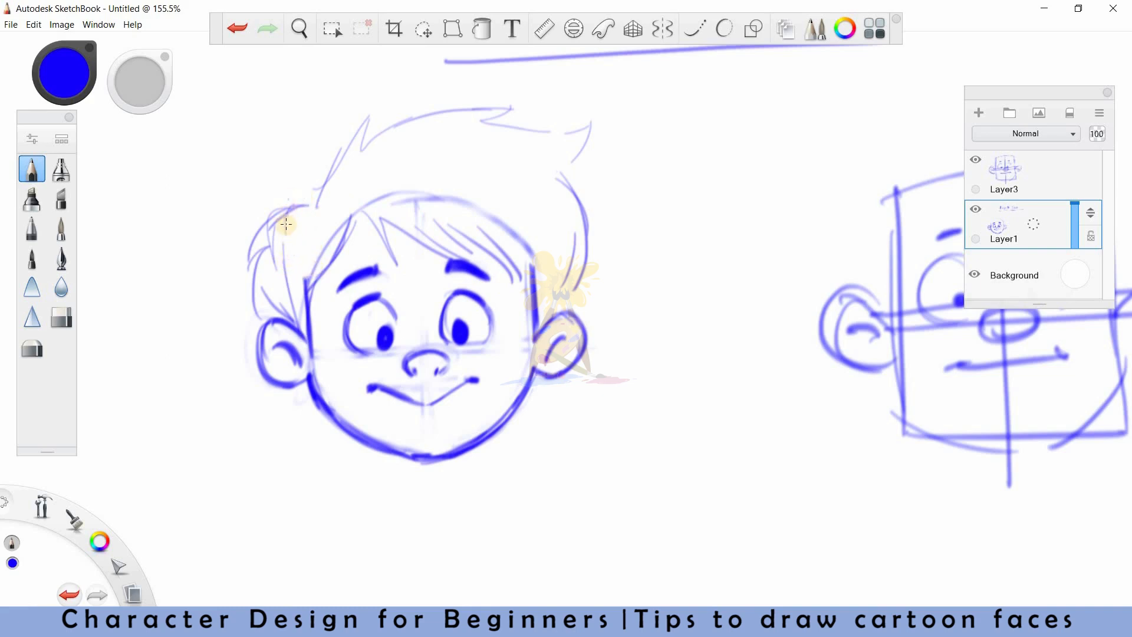
Trace the outer hair contour with bold strokes, from the left side tufts over the top to the right ear
mouse_move(312, 206)
mouse_down()
mouse_move(264, 205)
mouse_move(237, 283)
mouse_up()
drag(257, 231, 236, 291)
mouse_move(263, 257)
mouse_down()
mouse_move(238, 291)
mouse_move(268, 329)
mouse_up()
drag(313, 205, 363, 118)
mouse_move(379, 109)
mouse_down()
mouse_move(384, 132)
mouse_move(403, 139)
mouse_move(370, 157)
mouse_move(522, 102)
mouse_up()
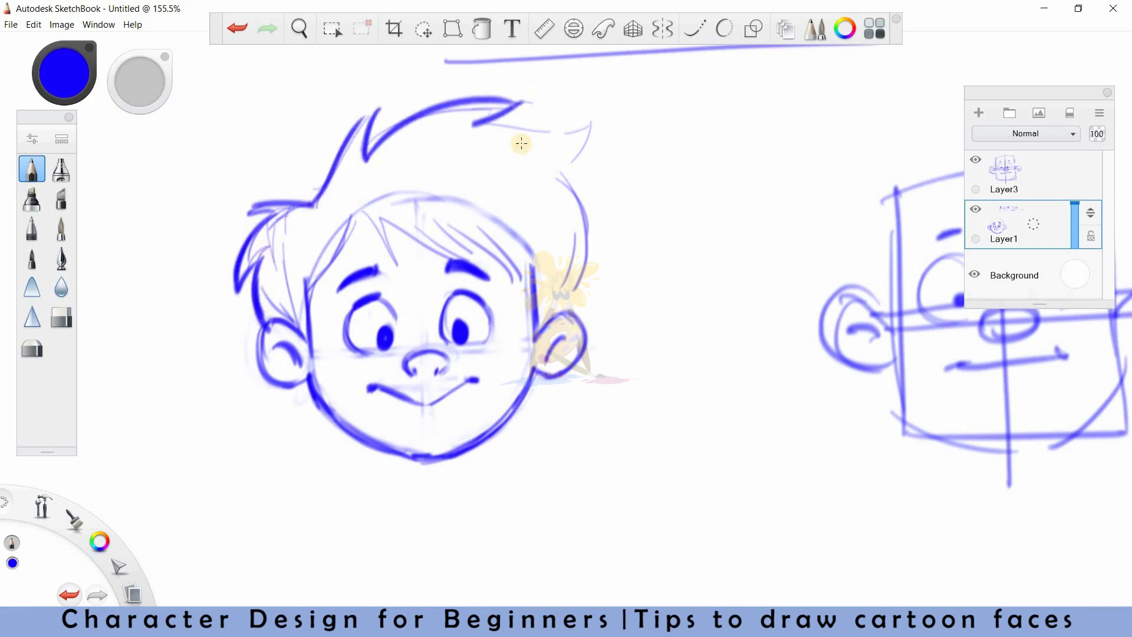
drag(473, 132, 573, 169)
mouse_move(591, 125)
mouse_down()
mouse_move(559, 174)
mouse_move(583, 207)
mouse_move(544, 323)
mouse_up()
Darken the pointed fringe strands across the forehead with bold pencil strokes
drag(354, 209, 391, 273)
drag(388, 217, 480, 259)
mouse_move(448, 222)
mouse_down()
mouse_move(481, 257)
mouse_move(525, 277)
mouse_up()
drag(492, 230, 536, 282)
drag(357, 205, 315, 295)
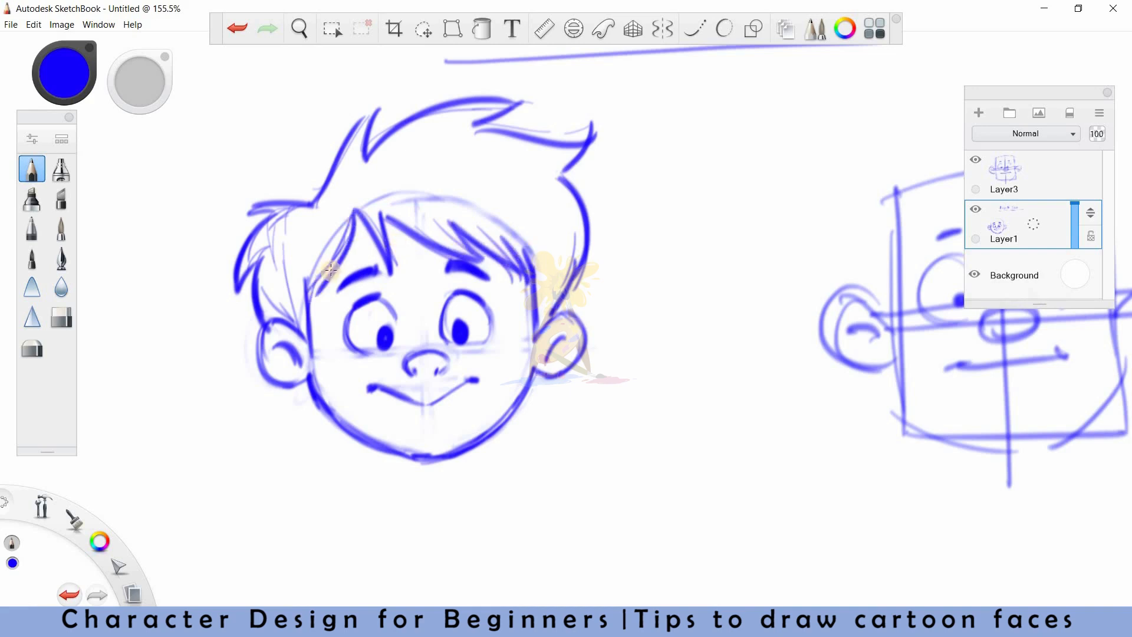
Erase the old skull outline and leftover sketch lines around the fringe and temples
key(e)
mouse_move(326, 235)
mouse_down()
mouse_move(346, 209)
mouse_move(376, 197)
mouse_up()
mouse_move(513, 235)
mouse_down()
mouse_move(483, 212)
mouse_move(543, 249)
mouse_move(507, 215)
mouse_move(507, 241)
mouse_up()
drag(284, 237, 287, 284)
mouse_move(538, 276)
mouse_down()
mouse_move(541, 309)
mouse_move(531, 283)
mouse_move(531, 335)
mouse_move(544, 274)
mouse_up()
key(e)
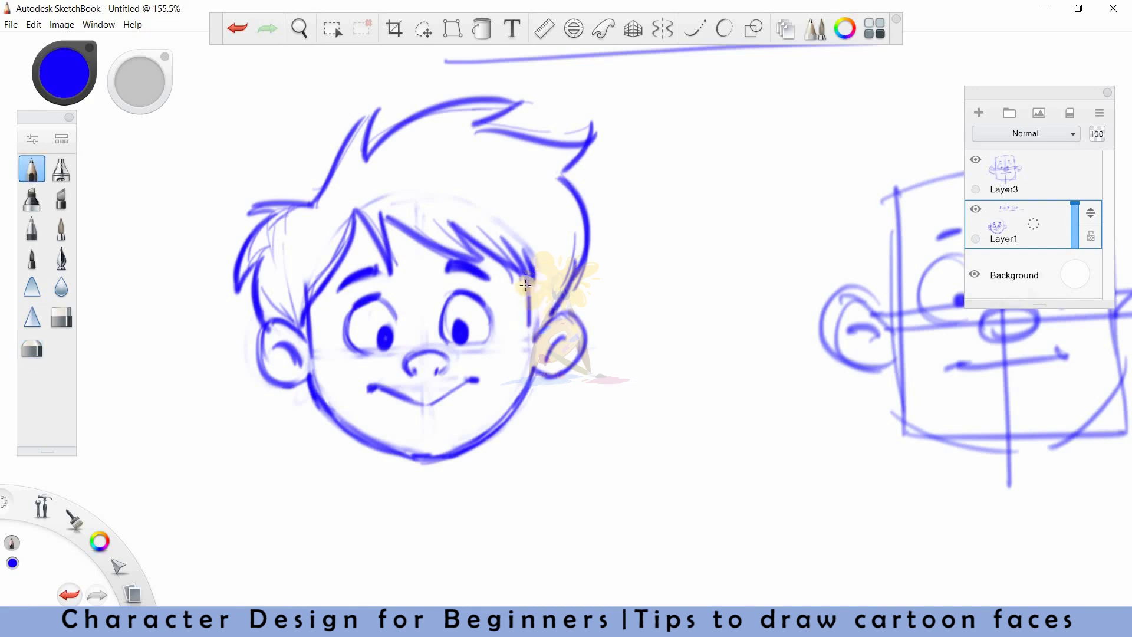
Erase the flat upper-left hair tuft, redraw it as a rounded spiky clump, and sharpen the spike above it
key(e)
drag(306, 203, 321, 182)
key(e)
key(e)
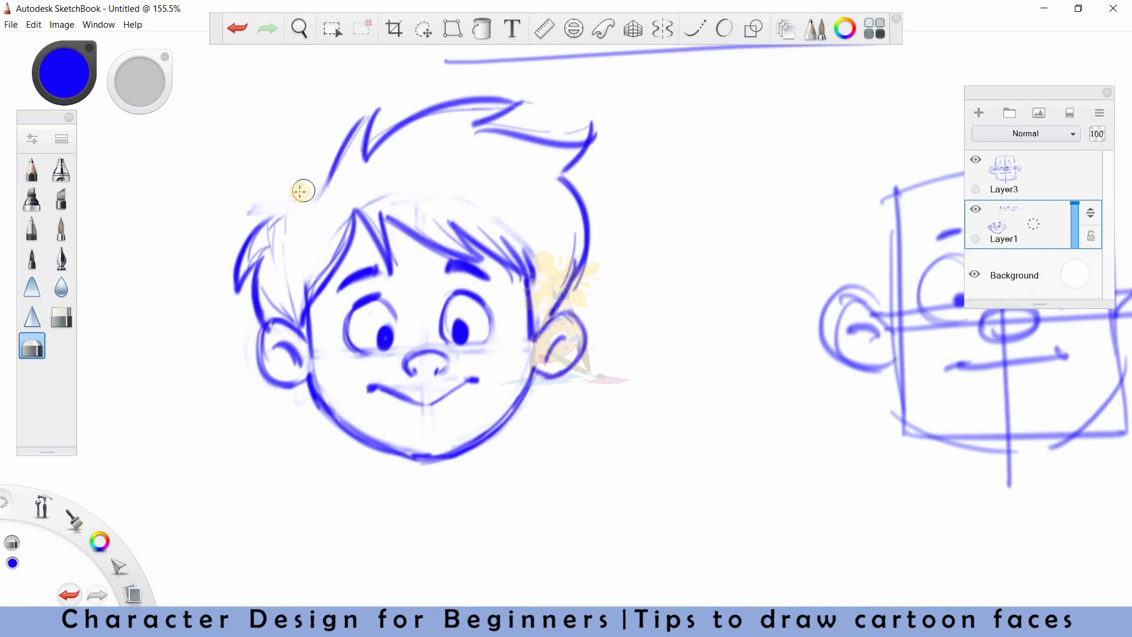
key(e)
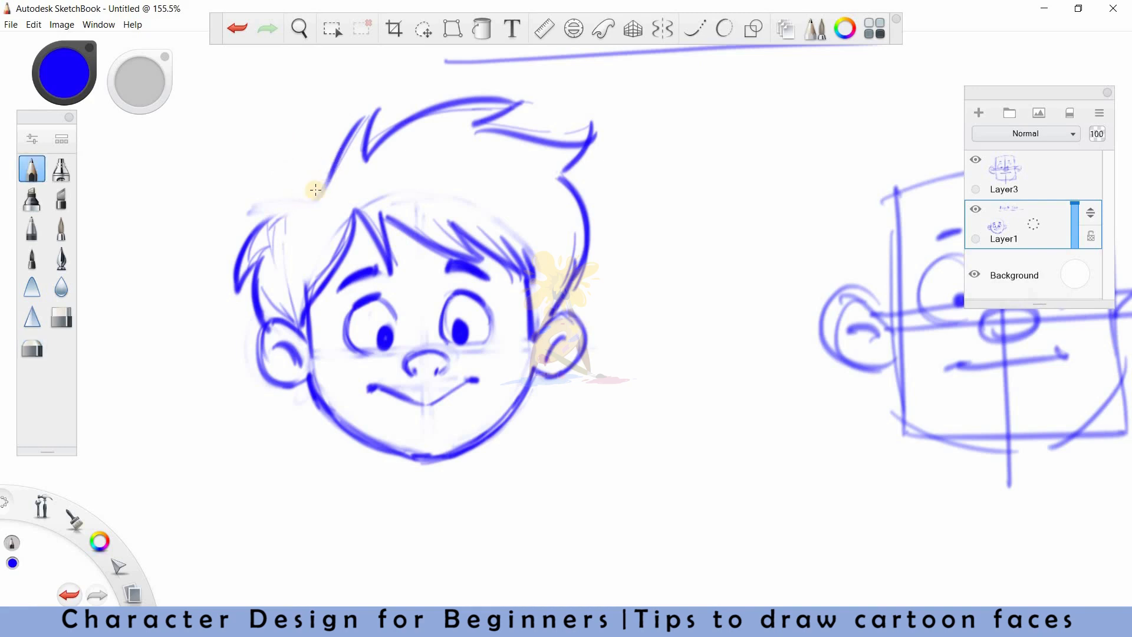
drag(231, 212, 321, 185)
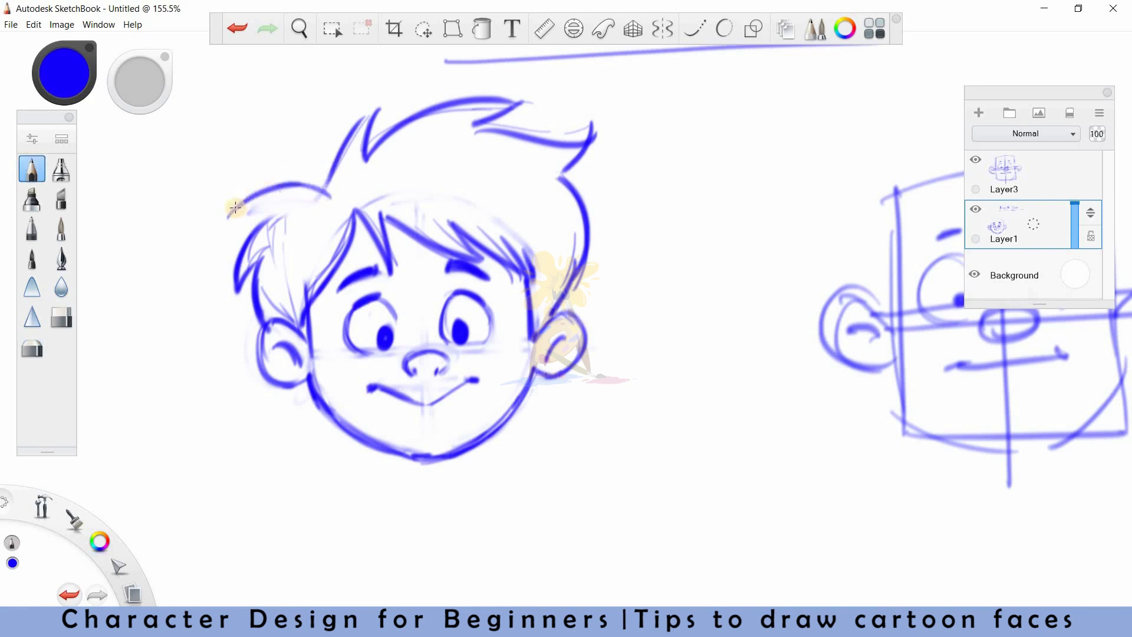
key(e)
mouse_move(231, 214)
mouse_down()
mouse_move(222, 218)
mouse_move(266, 204)
mouse_up()
key(e)
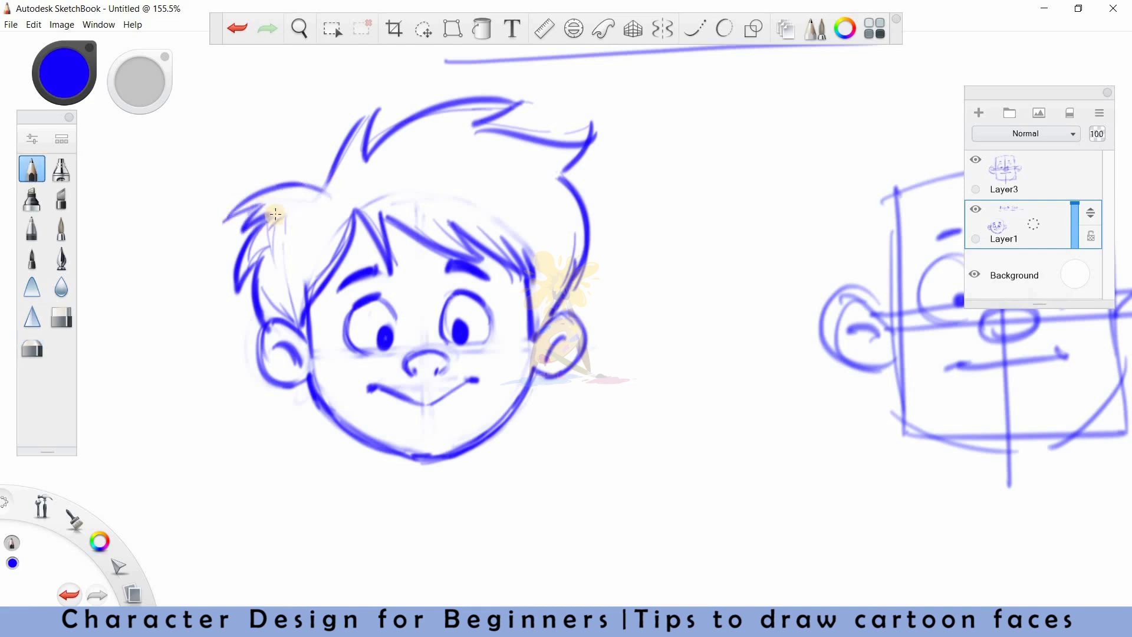
key(e)
mouse_move(364, 115)
mouse_down()
mouse_move(329, 177)
mouse_move(389, 105)
mouse_up()
key(e)
Erase the right side of the hair and redraw it closer to the head, joined to the upper-right tip
key(e)
mouse_move(573, 165)
mouse_down()
mouse_move(578, 260)
mouse_move(566, 295)
mouse_move(572, 231)
mouse_up()
key(e)
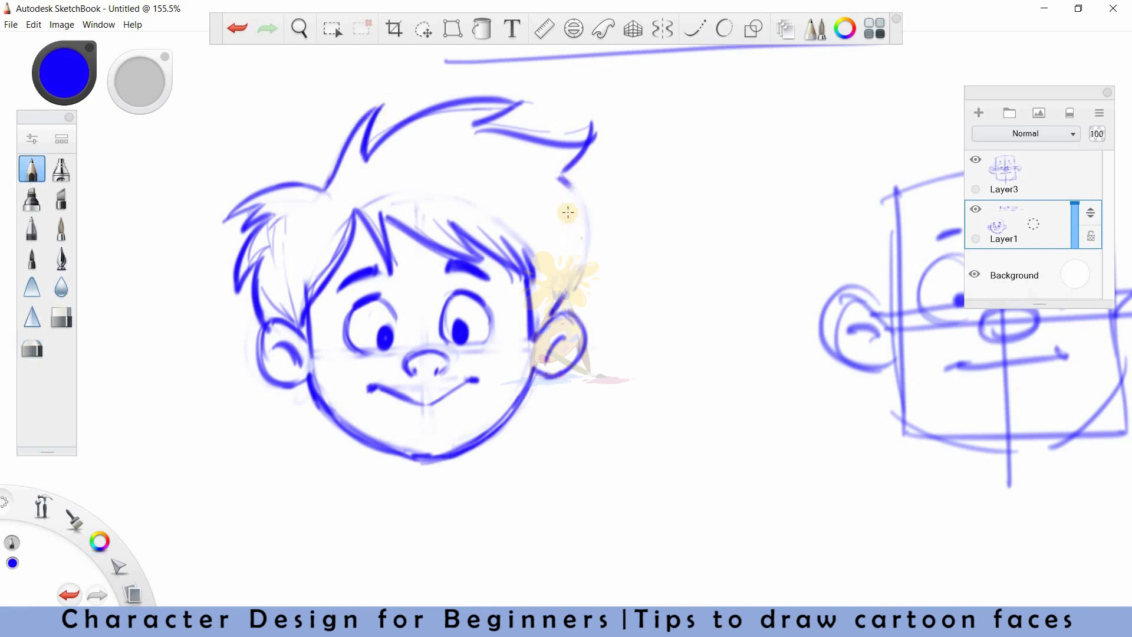
mouse_move(556, 299)
mouse_down()
mouse_move(553, 193)
mouse_move(539, 333)
mouse_up()
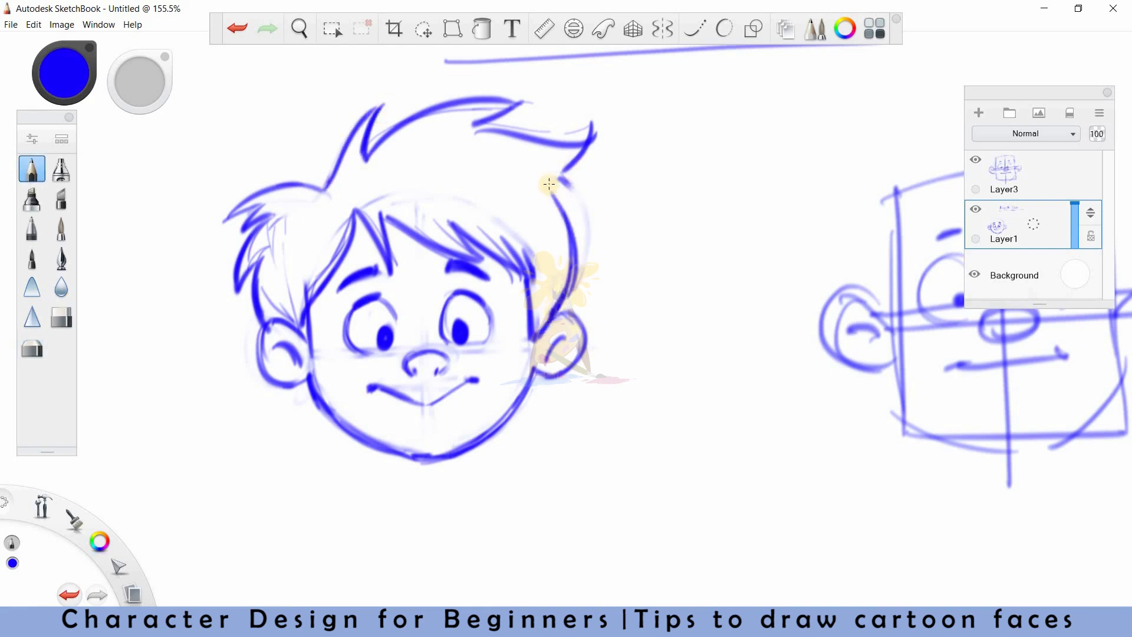
key(e)
mouse_move(594, 123)
mouse_down()
mouse_move(564, 168)
mouse_move(597, 135)
mouse_up()
key(e)
drag(548, 190, 592, 135)
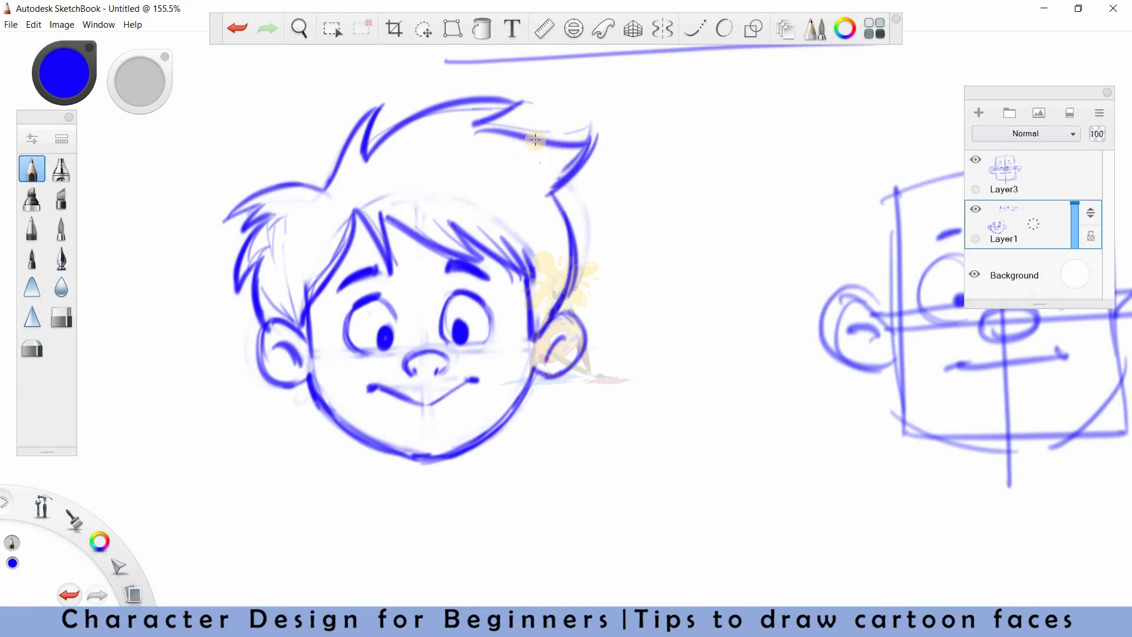
Draw two short neck lines below the chin and fill in a dark shadow under the left side of the jaw
key(space)
drag(524, 370, 488, 396)
key(e)
key(e)
mouse_move(389, 394)
mouse_down()
mouse_move(392, 359)
mouse_move(463, 398)
mouse_up()
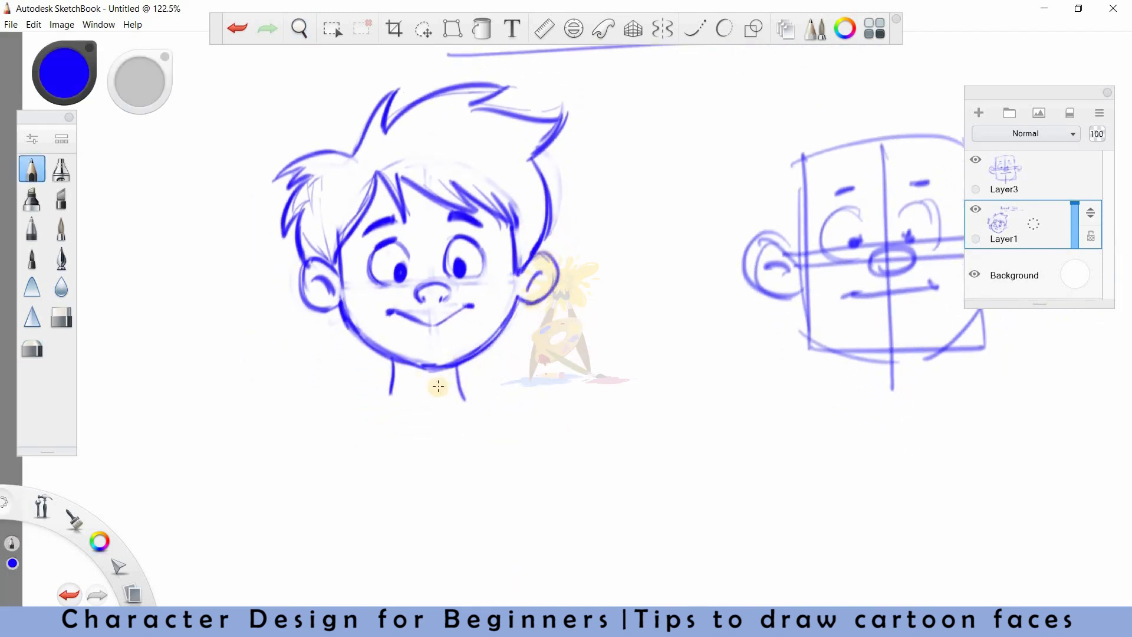
mouse_move(395, 361)
mouse_down()
mouse_move(387, 403)
mouse_move(429, 369)
mouse_move(419, 367)
mouse_up()
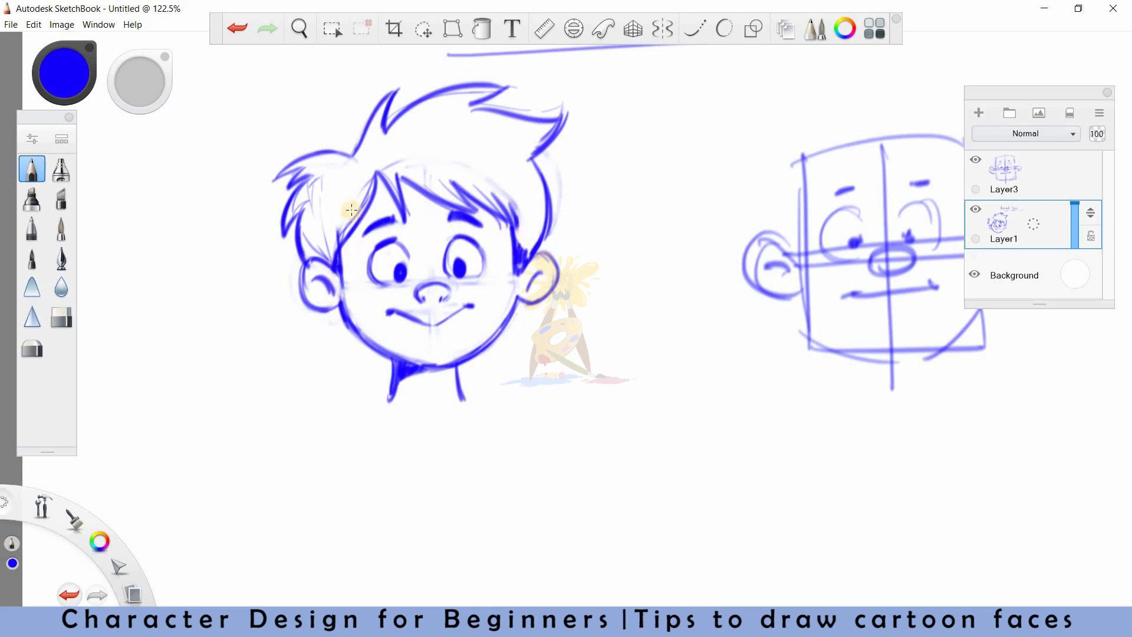
Clean up the hair beside the left temple and fill the sideburn areas above both ears with dark shading
key(e)
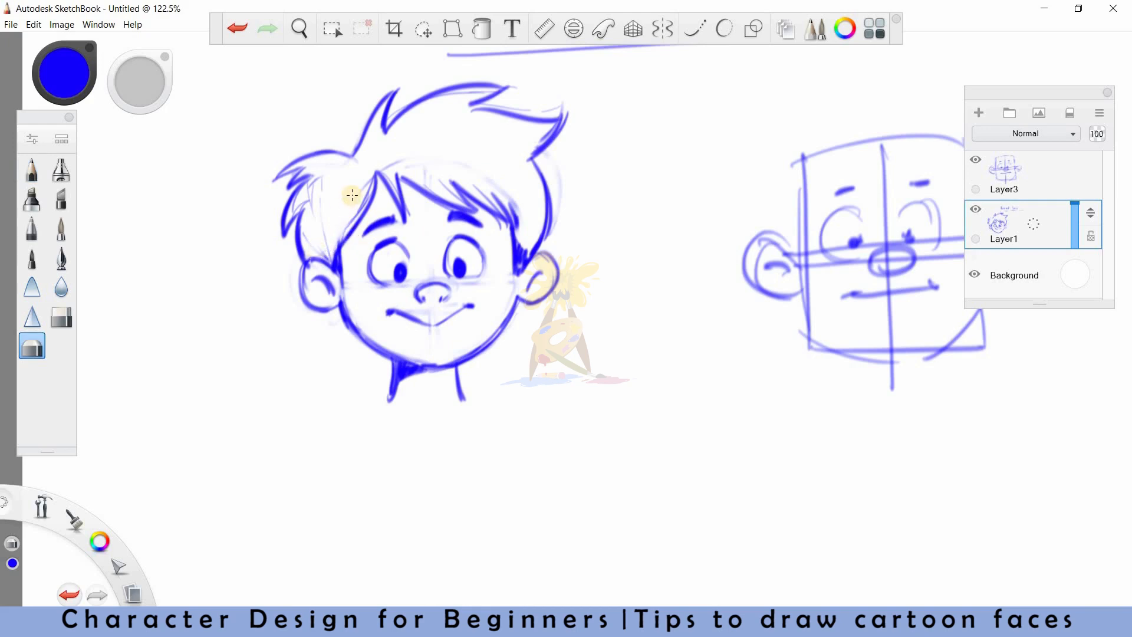
key(e)
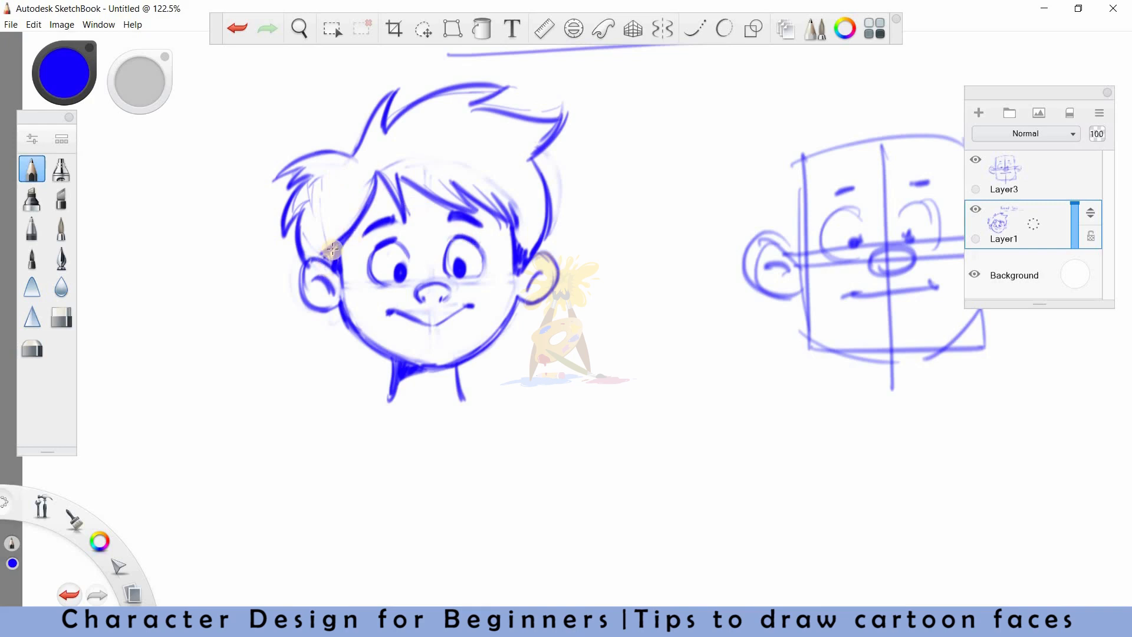
drag(332, 249, 341, 237)
key(space)
drag(504, 307, 506, 299)
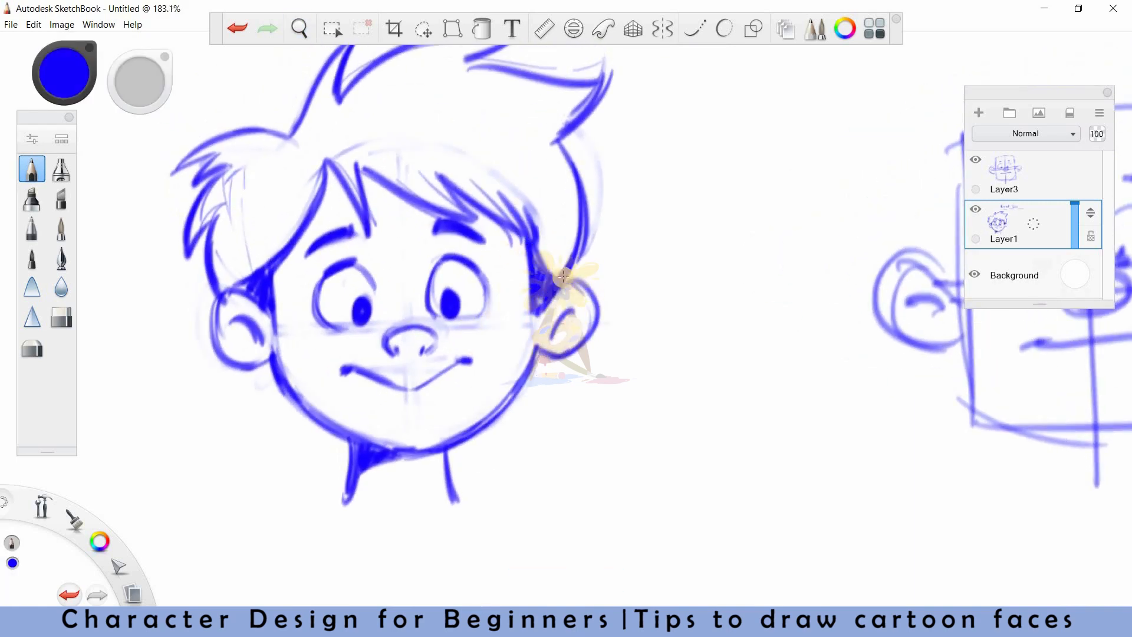
Erase the rough lines of the right ear and redraw its inner curve and lower contour
key(e)
mouse_move(557, 340)
mouse_down()
mouse_move(546, 347)
mouse_move(578, 328)
mouse_up()
key(b)
key(e)
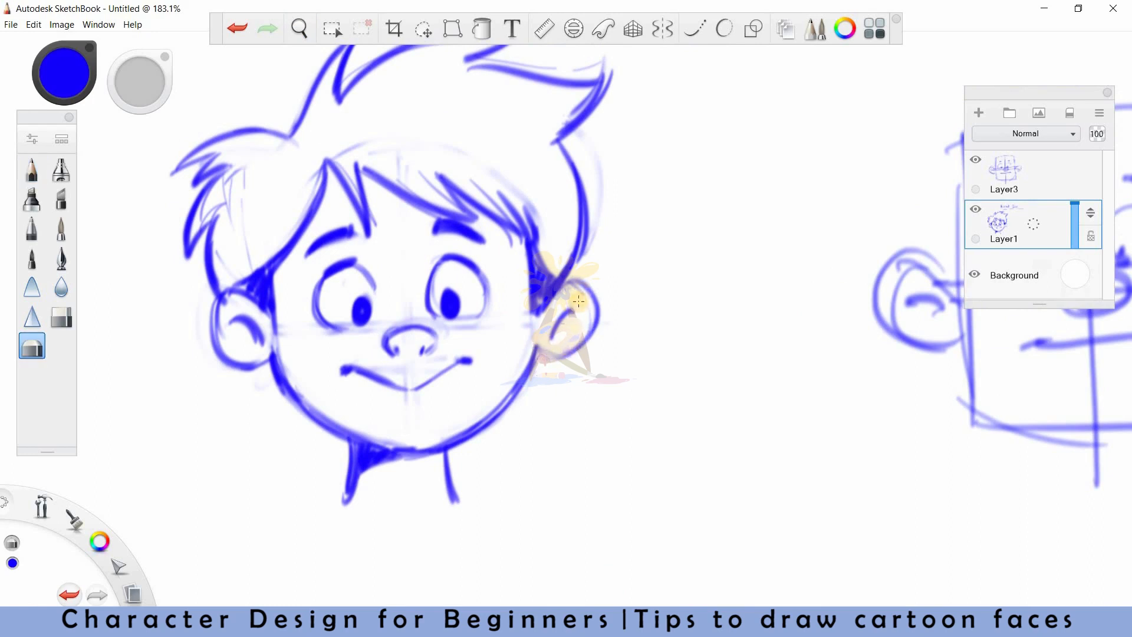
key(e)
key(e)
mouse_move(545, 351)
mouse_down()
mouse_move(575, 348)
mouse_move(559, 348)
mouse_move(561, 357)
mouse_up()
key(e)
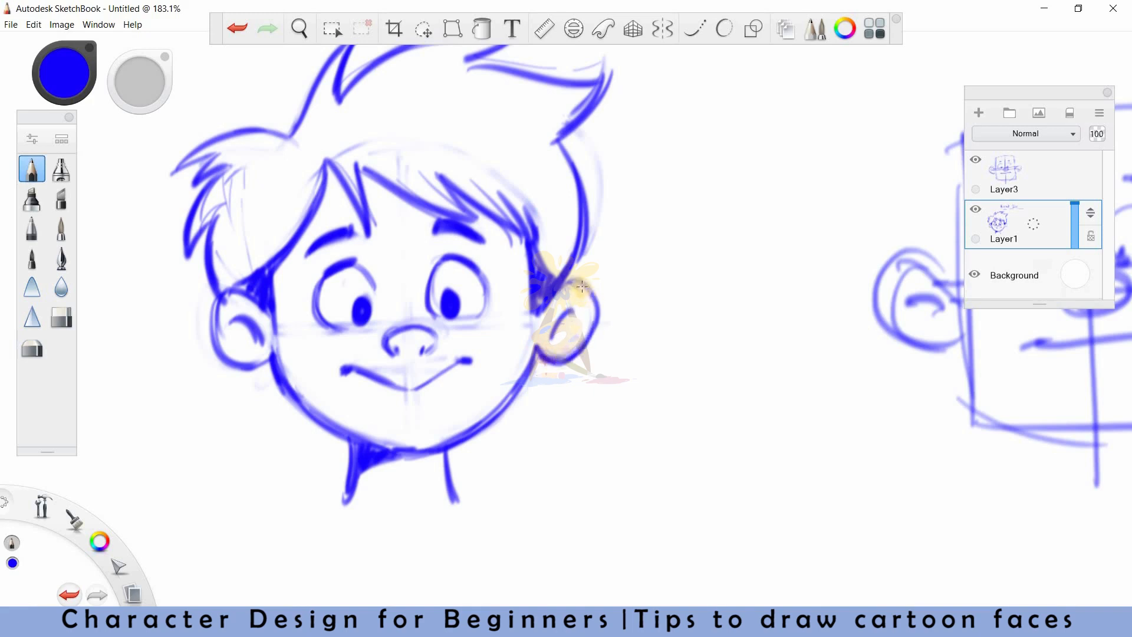
Fade the rough lines on both ears with the eraser and restore the right ear's outer edge
key(e)
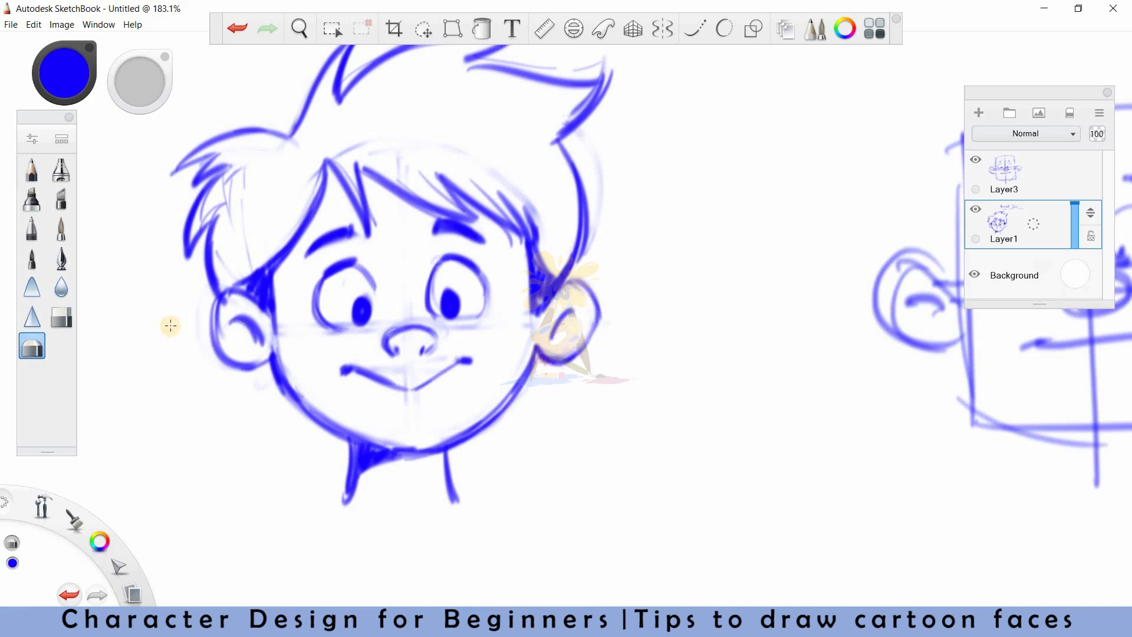
drag(237, 302, 248, 324)
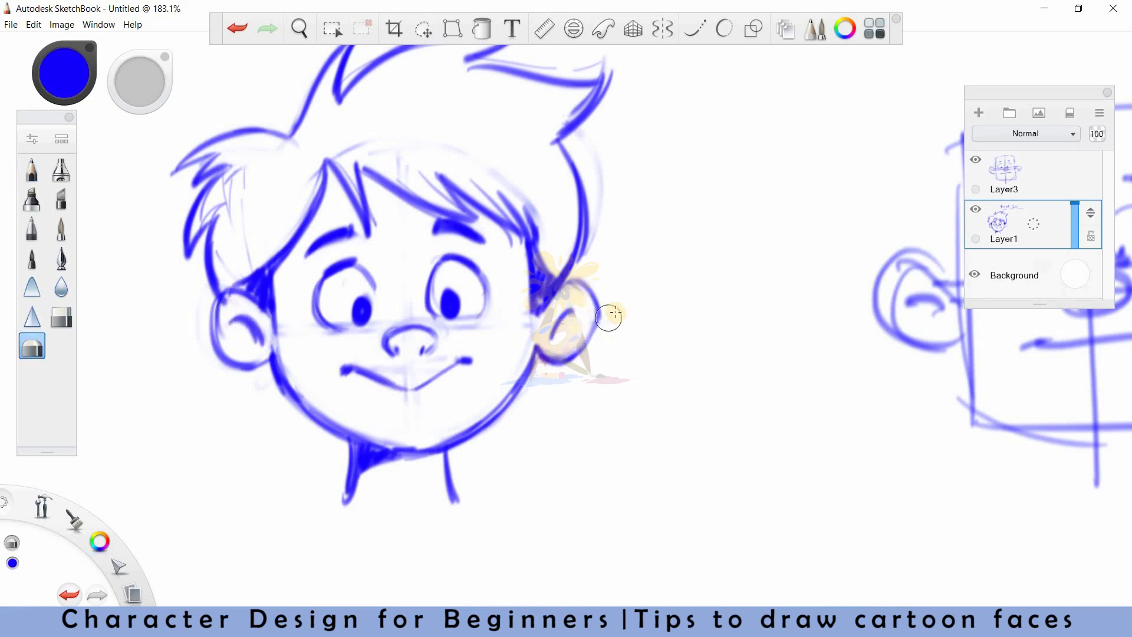
key(e)
key(e)
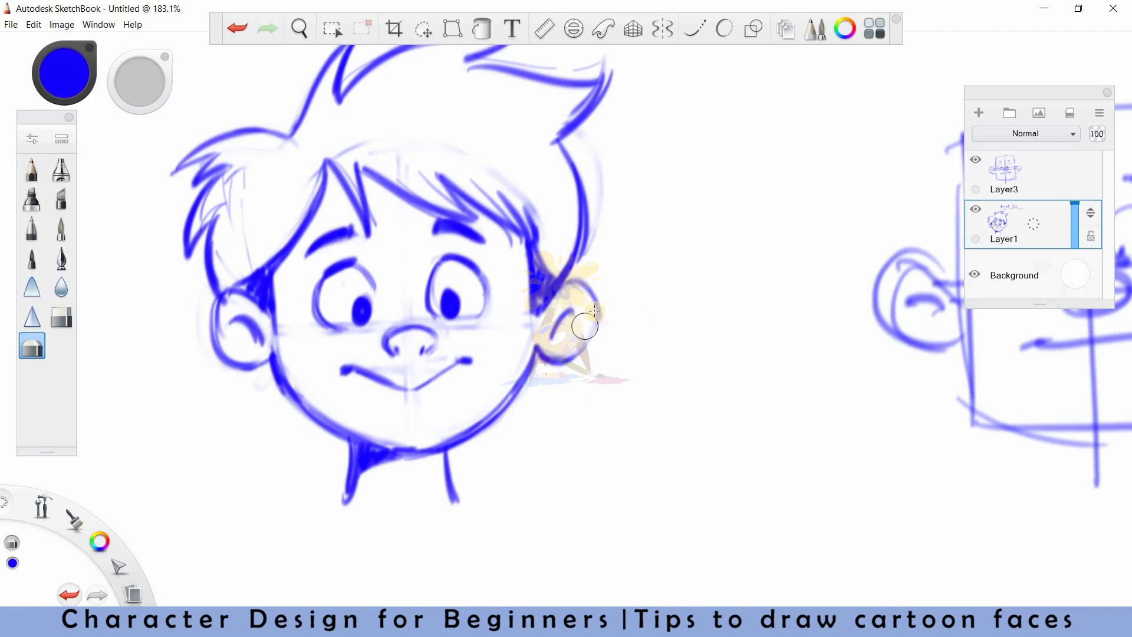
key(e)
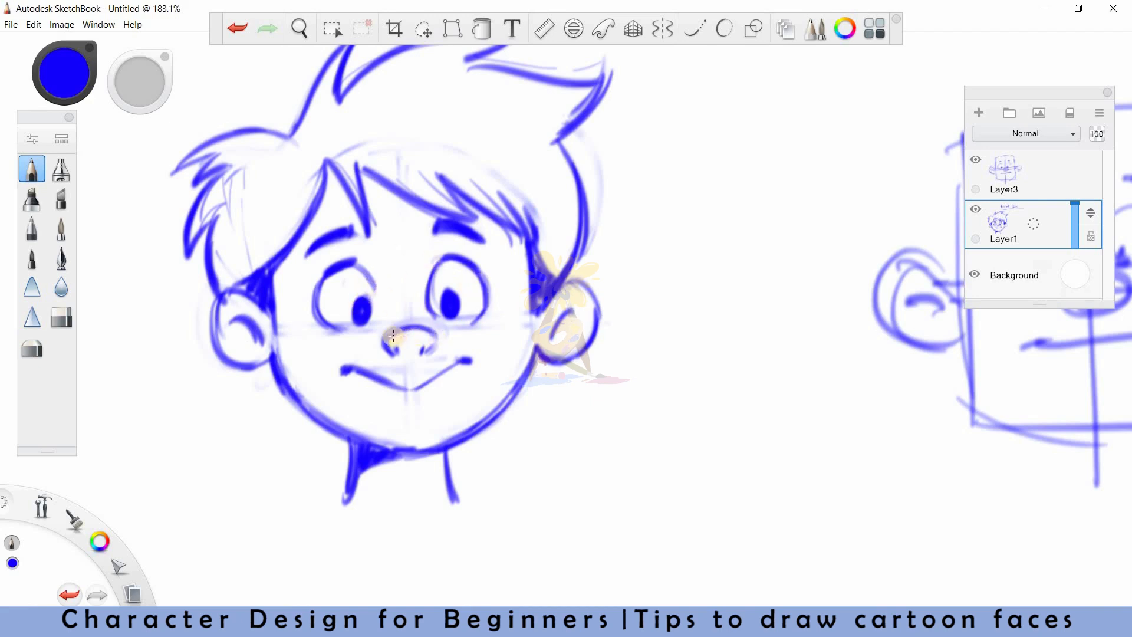
Redraw the nose with a darker rounded contour and clean up the outline of the left eye
mouse_move(402, 352)
mouse_down()
mouse_move(394, 328)
mouse_move(413, 333)
mouse_move(407, 324)
mouse_up()
key(e)
key(e)
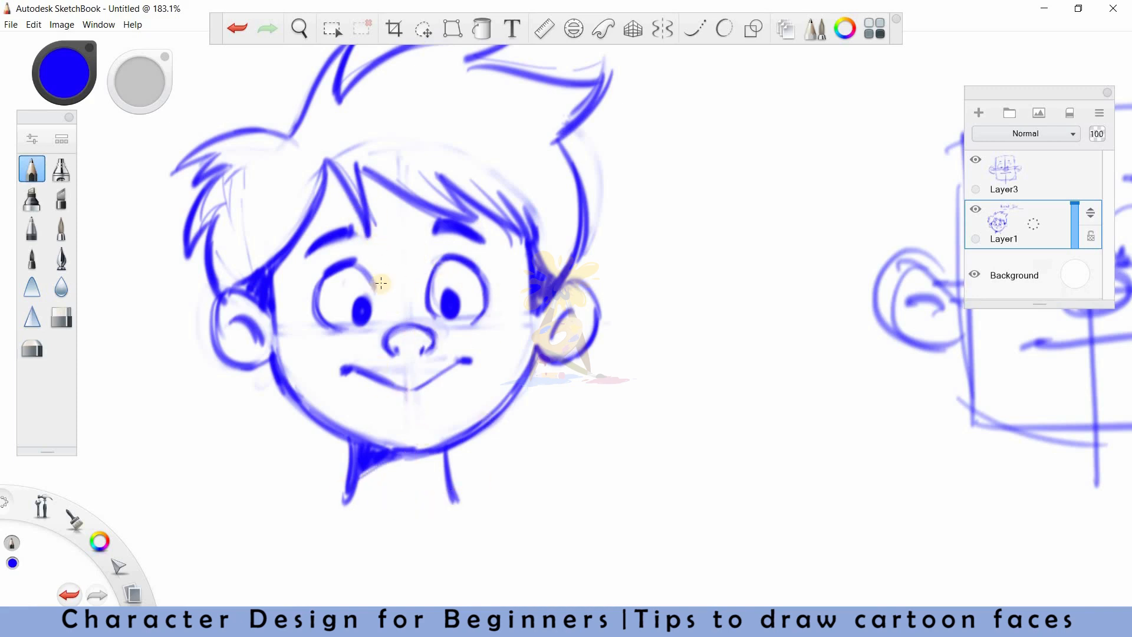
Erase the faint guide arc above the fringe and draw inner strand lines across the crown, fringe and left side of the hair
key(space)
drag(380, 189, 379, 261)
key(e)
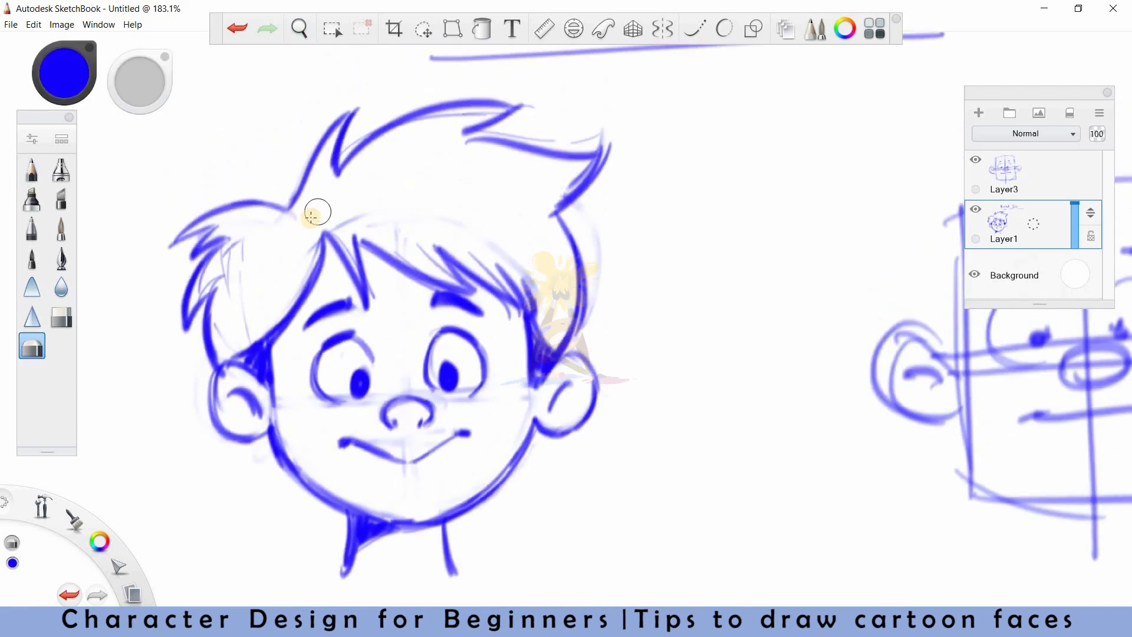
key(e)
mouse_move(310, 223)
mouse_down()
mouse_move(397, 174)
mouse_move(505, 225)
mouse_up()
drag(489, 202, 518, 234)
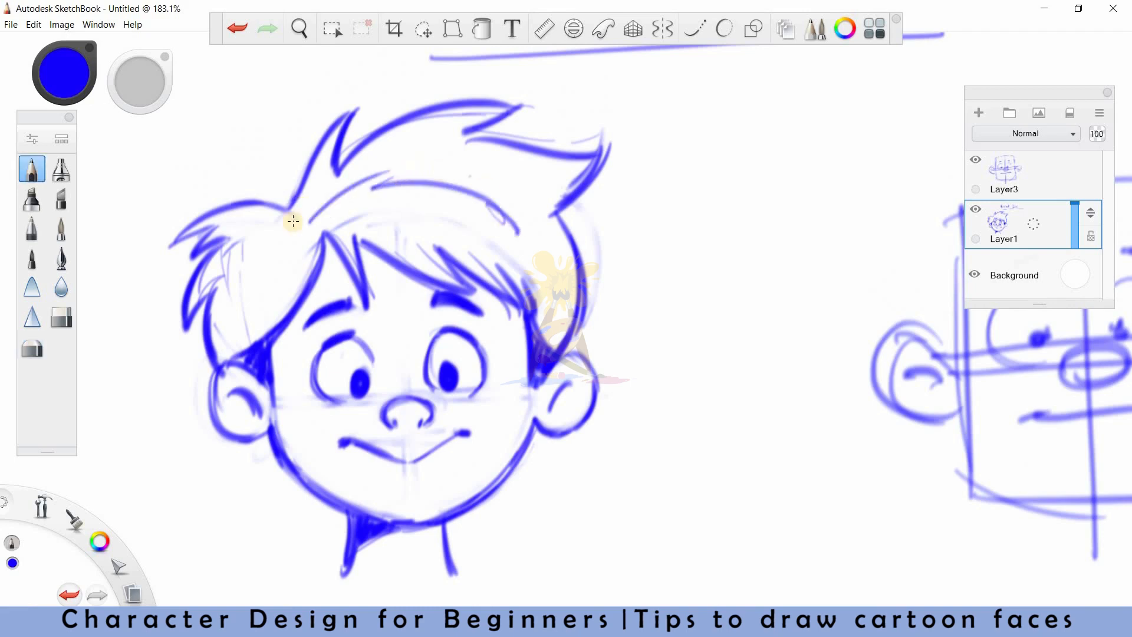
mouse_move(420, 213)
mouse_down()
mouse_move(465, 248)
mouse_move(519, 263)
mouse_up()
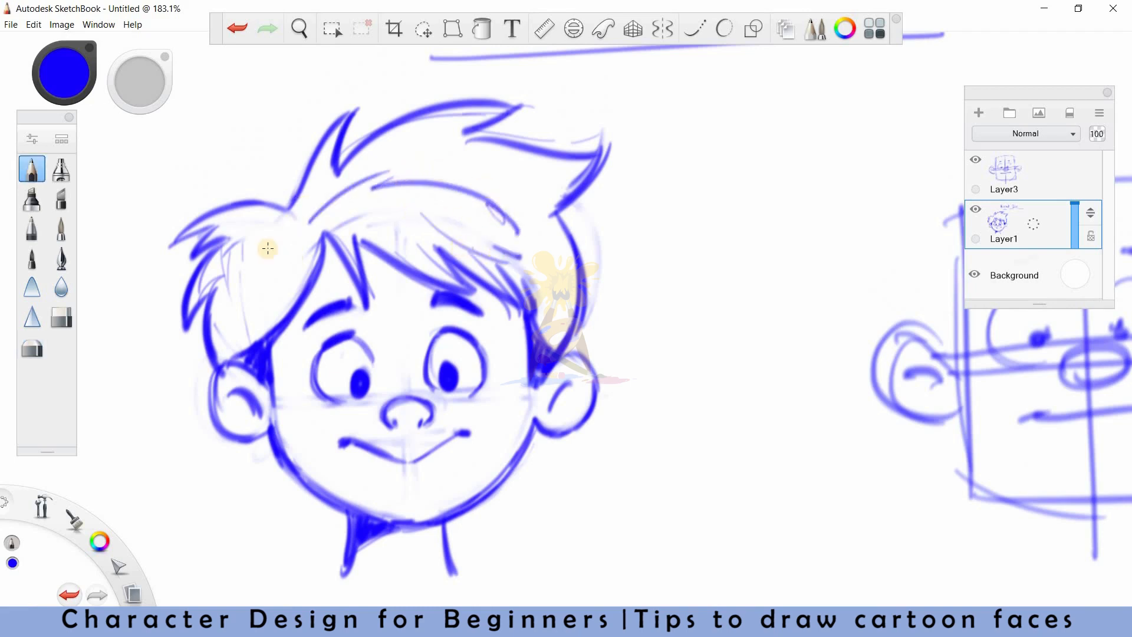
drag(293, 221, 258, 301)
drag(295, 259, 272, 303)
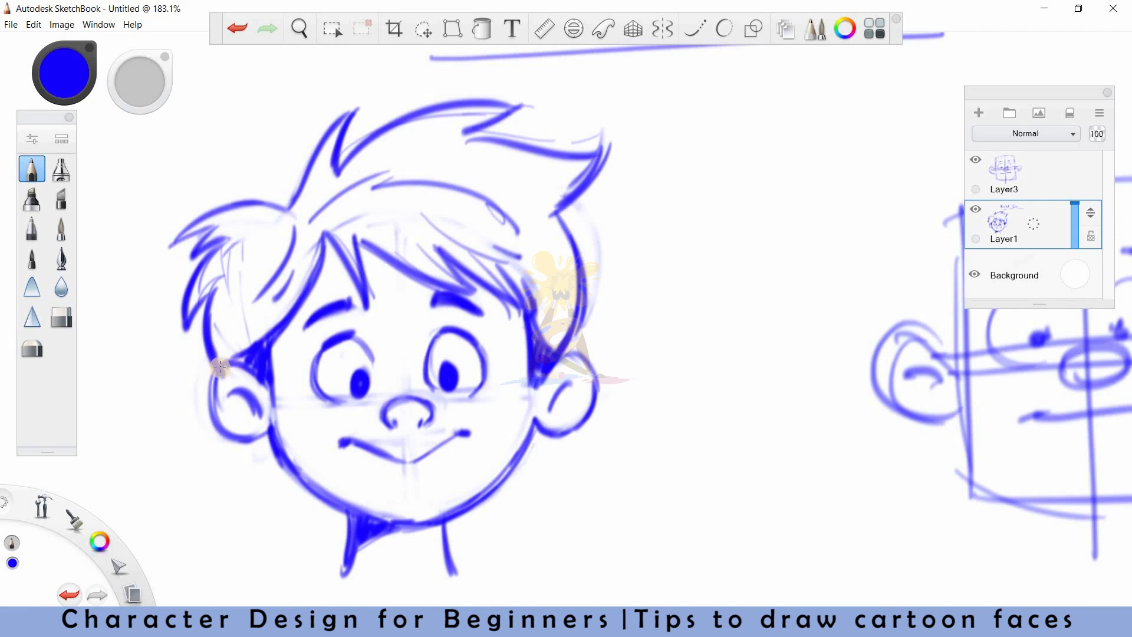
Sketch a round glasses lens with a double rim around the boy's left eye
key(space)
drag(380, 472, 366, 421)
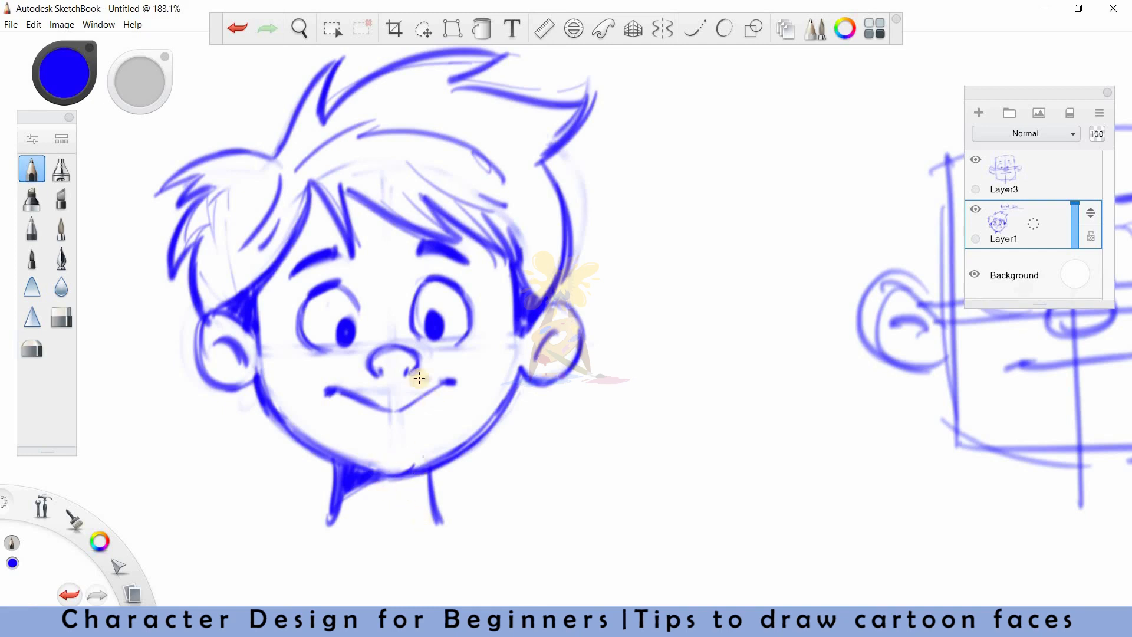
key(space)
drag(441, 316, 384, 376)
key(e)
key(e)
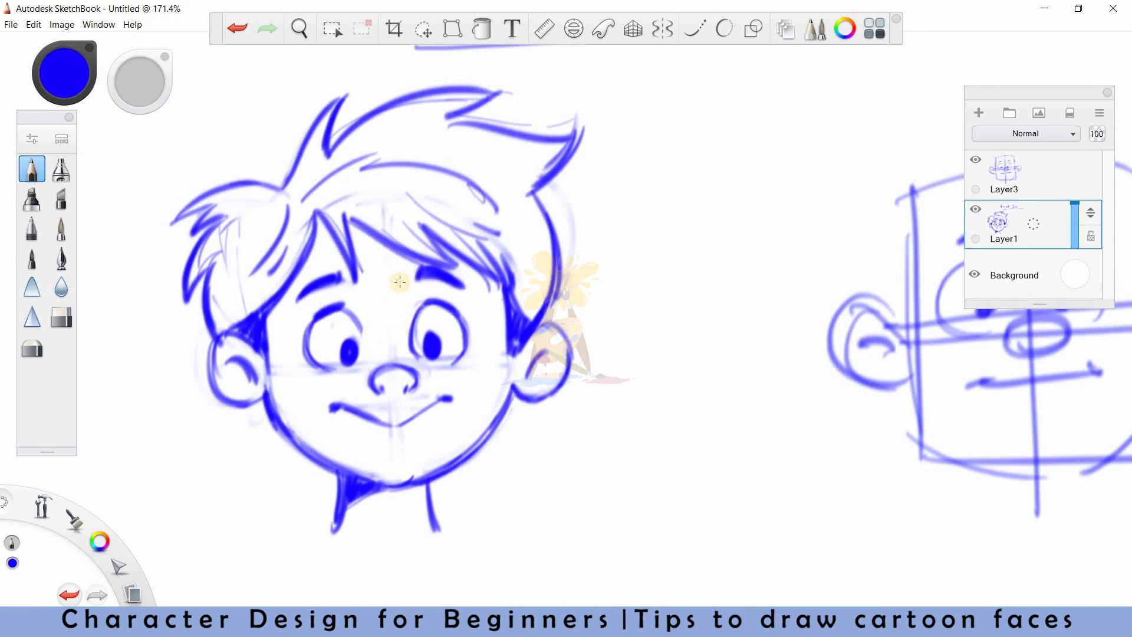
key(e)
key(e)
mouse_move(318, 297)
mouse_down()
mouse_move(291, 318)
mouse_move(308, 375)
mouse_move(345, 384)
mouse_up()
drag(296, 318, 347, 291)
mouse_move(379, 332)
mouse_down()
mouse_move(354, 294)
mouse_move(362, 365)
mouse_move(329, 379)
mouse_up()
drag(304, 302, 361, 310)
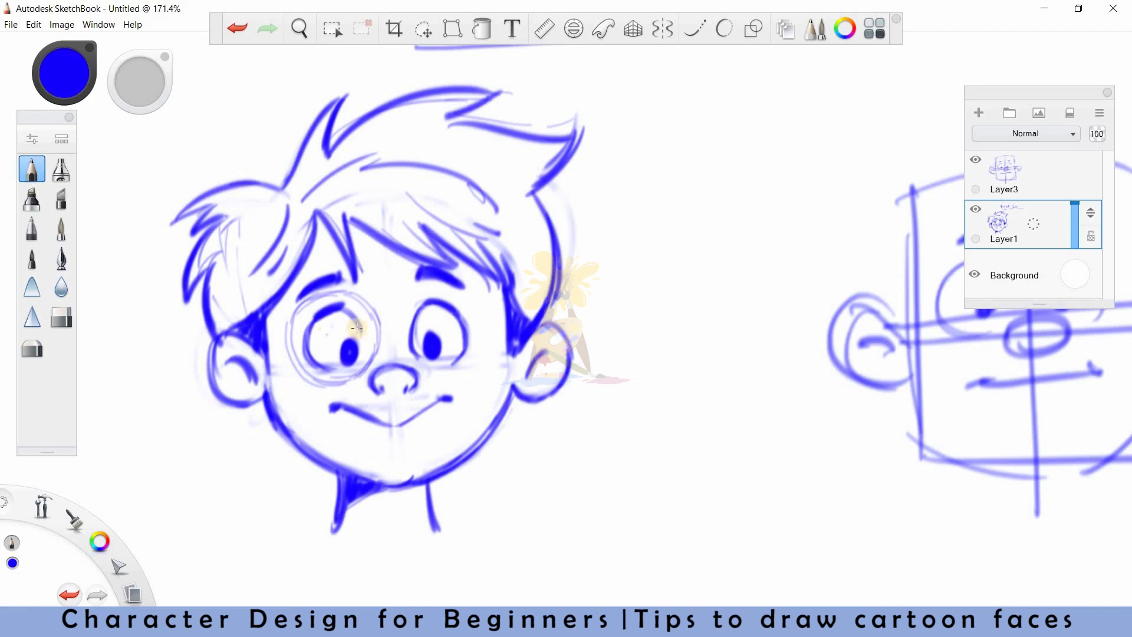
Sketch a matching round lens around the right eye and add the glasses' bridge and side arms
drag(407, 313, 431, 382)
mouse_move(406, 313)
mouse_down()
mouse_move(470, 296)
mouse_move(425, 283)
mouse_move(472, 300)
mouse_move(464, 285)
mouse_move(484, 311)
mouse_move(414, 369)
mouse_up()
drag(481, 357, 424, 369)
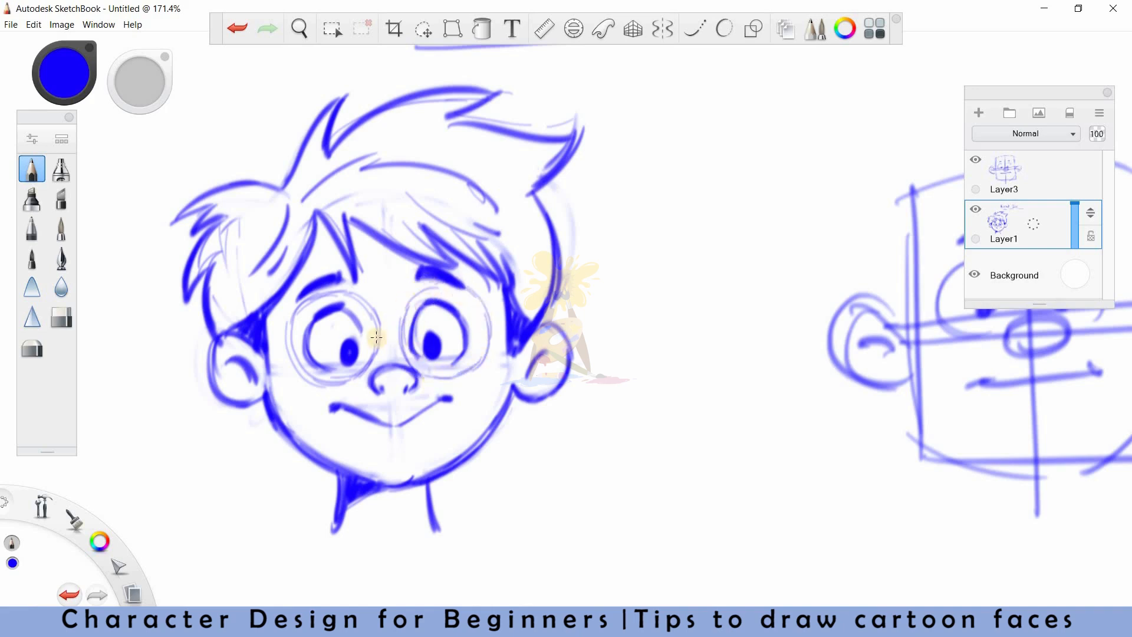
drag(378, 339, 404, 336)
drag(289, 354, 263, 353)
drag(489, 333, 508, 336)
Darken the rims of both lenses and thicken the bridge and side arms of the glasses
drag(341, 291, 381, 324)
mouse_move(299, 308)
mouse_down()
mouse_move(321, 365)
mouse_move(354, 374)
mouse_move(427, 335)
mouse_move(376, 327)
mouse_move(417, 297)
mouse_move(406, 349)
mouse_move(406, 311)
mouse_move(443, 286)
mouse_up()
mouse_move(407, 329)
mouse_down()
mouse_move(445, 380)
mouse_move(478, 368)
mouse_up()
drag(464, 287, 469, 373)
drag(492, 335, 506, 342)
drag(381, 323, 401, 321)
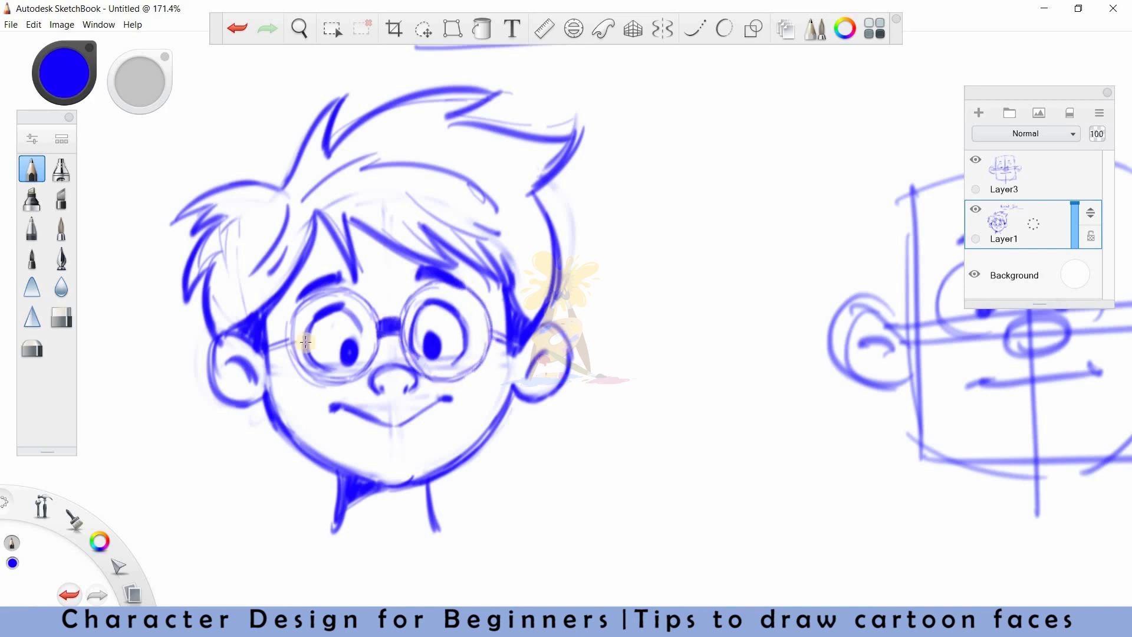
drag(268, 347, 292, 339)
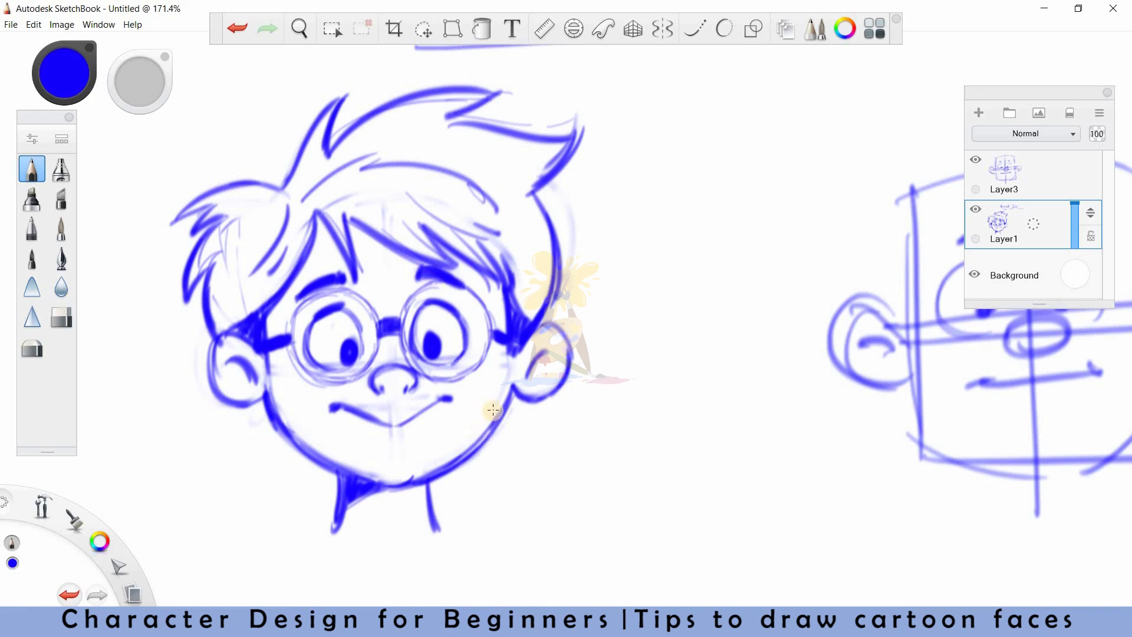
Activate Layer3 and lighten the square face's left-hand lines and pupils with the soft eraser
key(space)
mouse_move(536, 368)
mouse_down()
mouse_move(449, 398)
mouse_move(475, 405)
mouse_up()
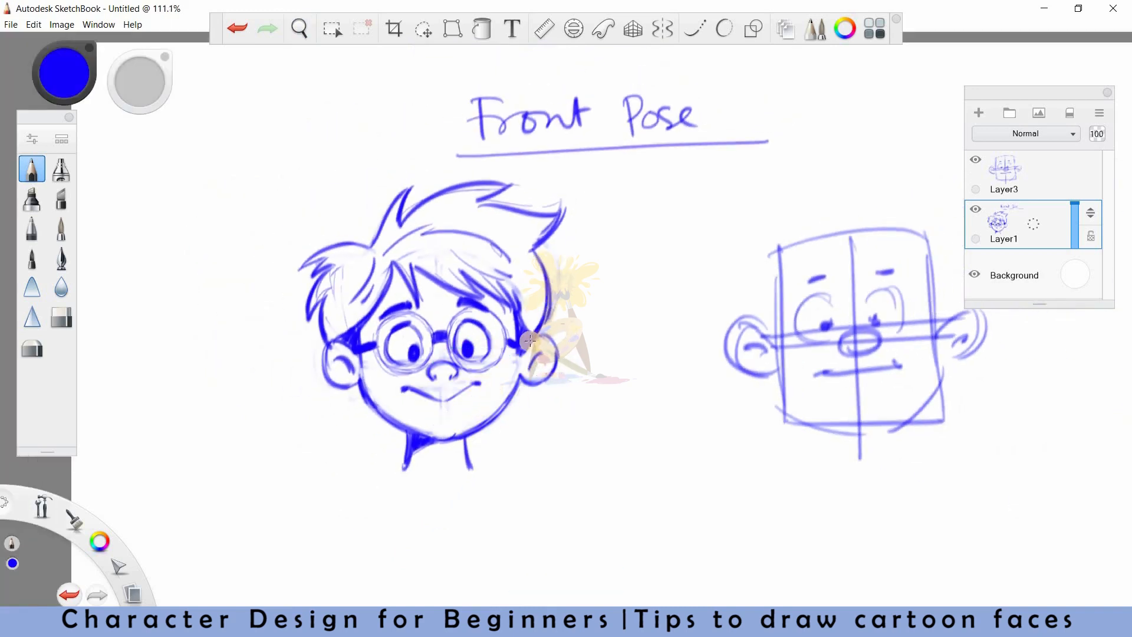
key(space)
mouse_move(677, 354)
mouse_down()
mouse_move(657, 371)
mouse_move(682, 364)
mouse_move(637, 345)
mouse_move(693, 339)
mouse_up()
mouse_move(721, 413)
mouse_down()
mouse_move(341, 405)
mouse_move(705, 376)
mouse_move(720, 412)
mouse_move(508, 376)
mouse_move(561, 444)
mouse_move(566, 420)
mouse_move(652, 367)
mouse_up()
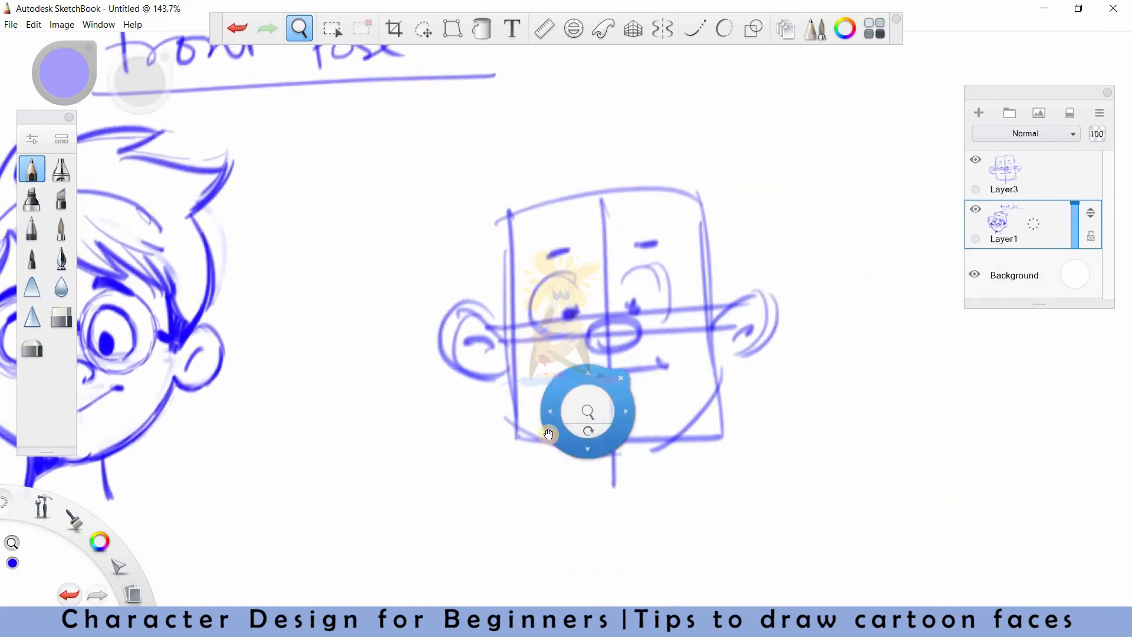
click(1030, 177)
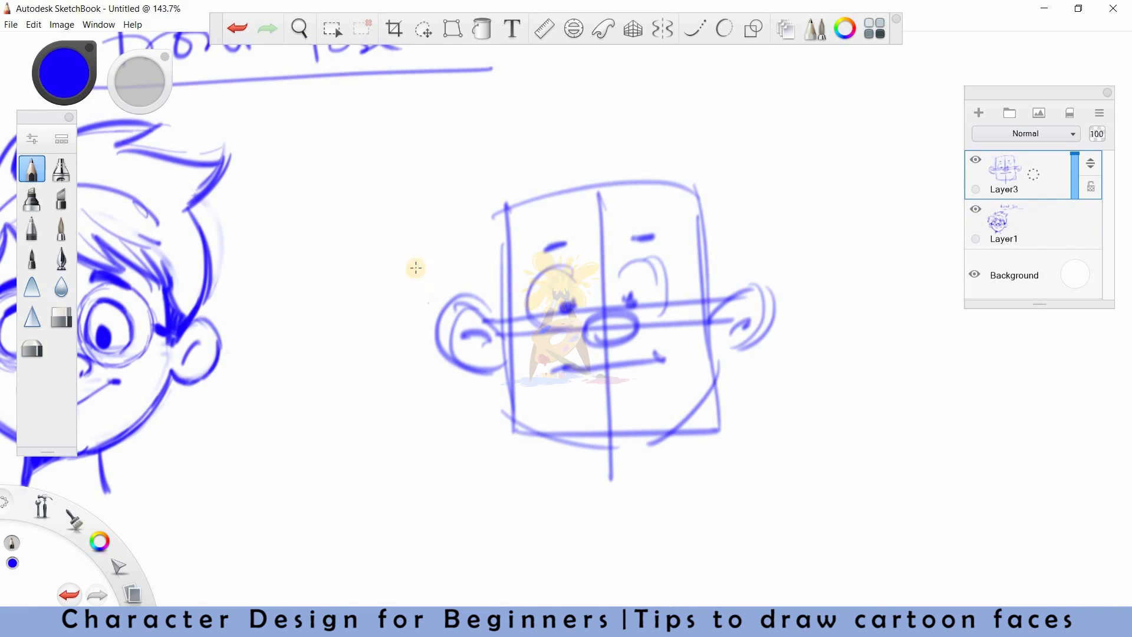
click(34, 348)
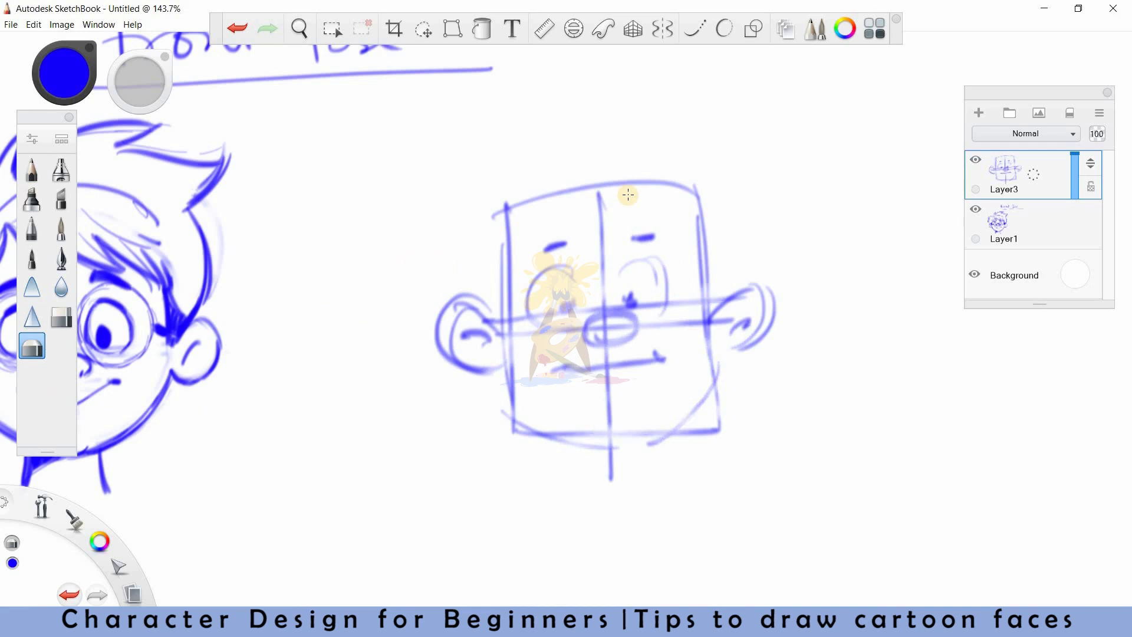
mouse_move(464, 300)
mouse_down()
mouse_move(439, 339)
mouse_move(484, 316)
mouse_up()
drag(495, 394, 528, 350)
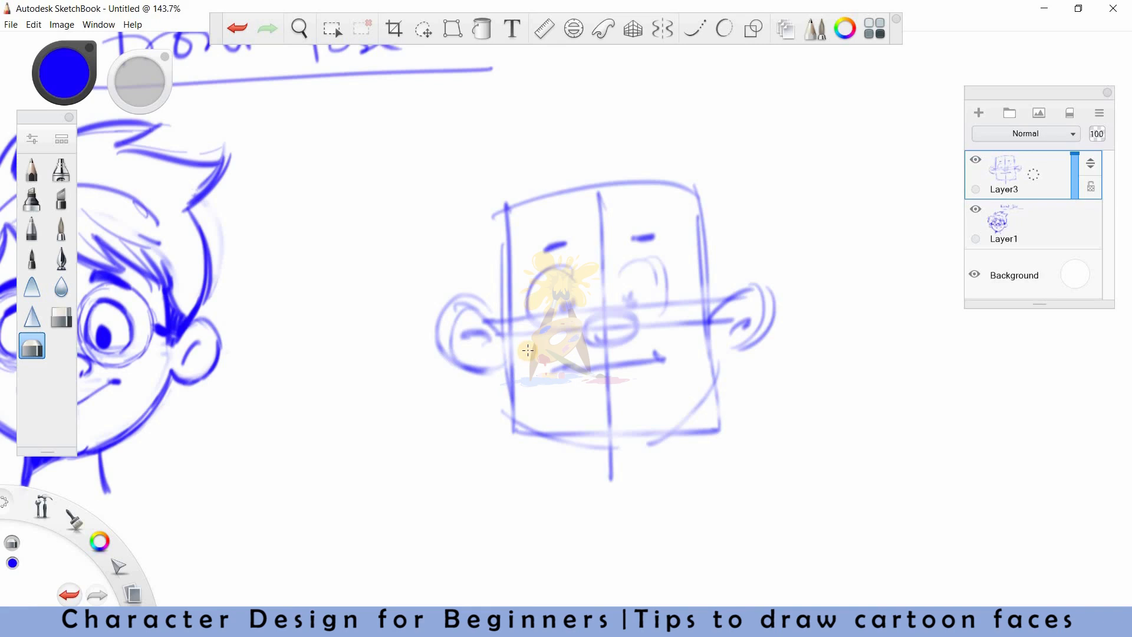
Fade the square face's right eyebrow, mouth, left ear and oval nose with the soft eraser
drag(632, 239, 655, 237)
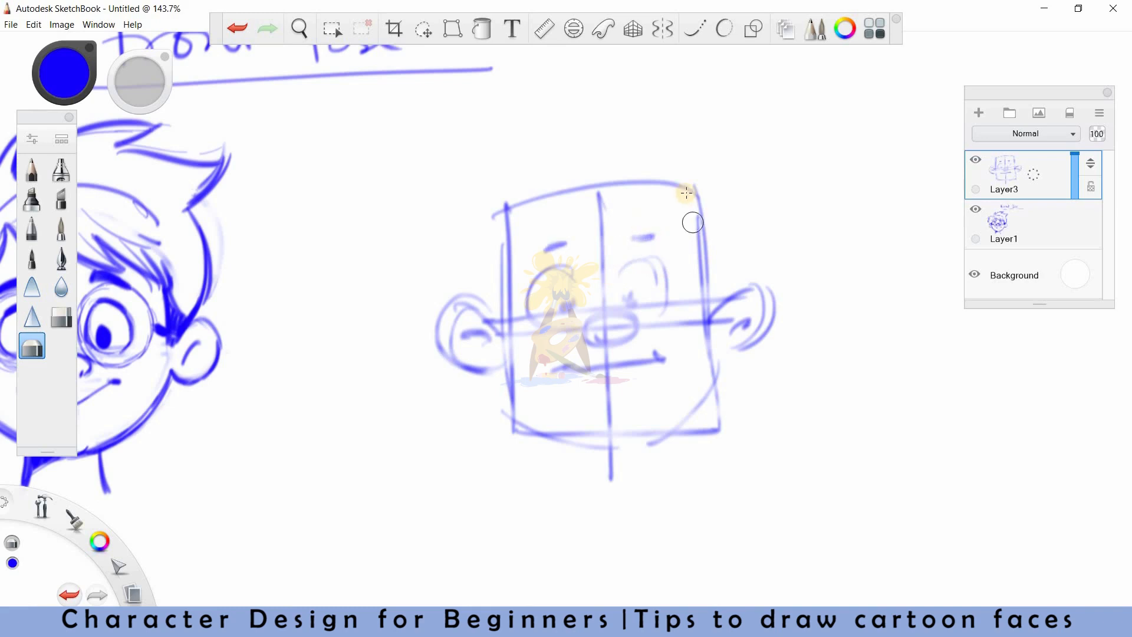
mouse_move(722, 337)
mouse_down()
mouse_move(751, 289)
mouse_move(721, 345)
mouse_up()
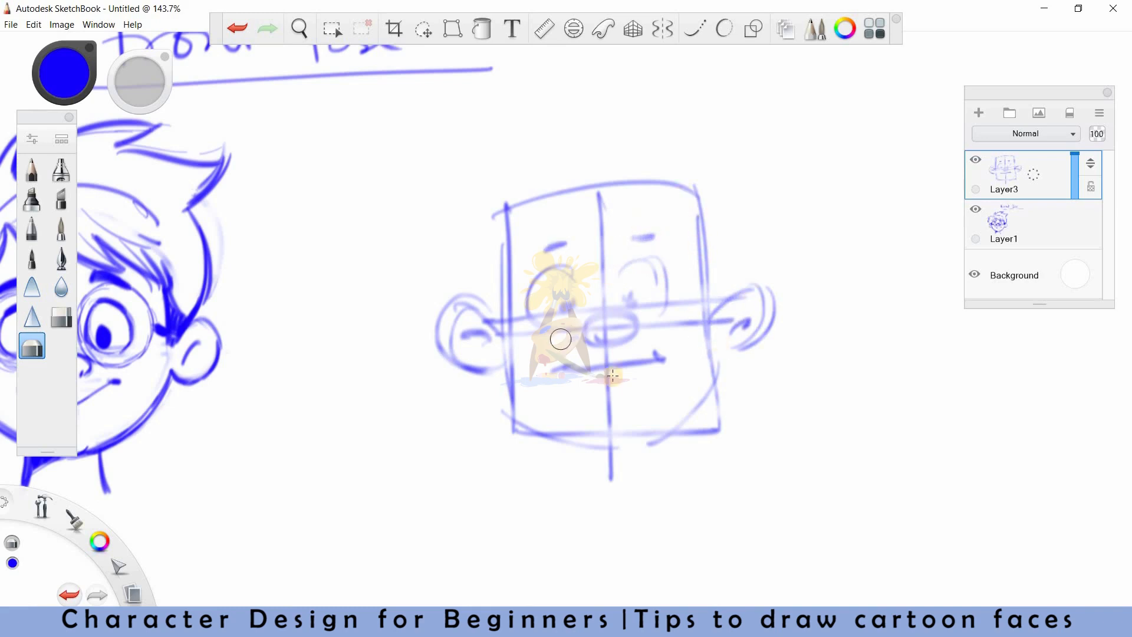
drag(560, 377, 661, 361)
drag(472, 328, 477, 369)
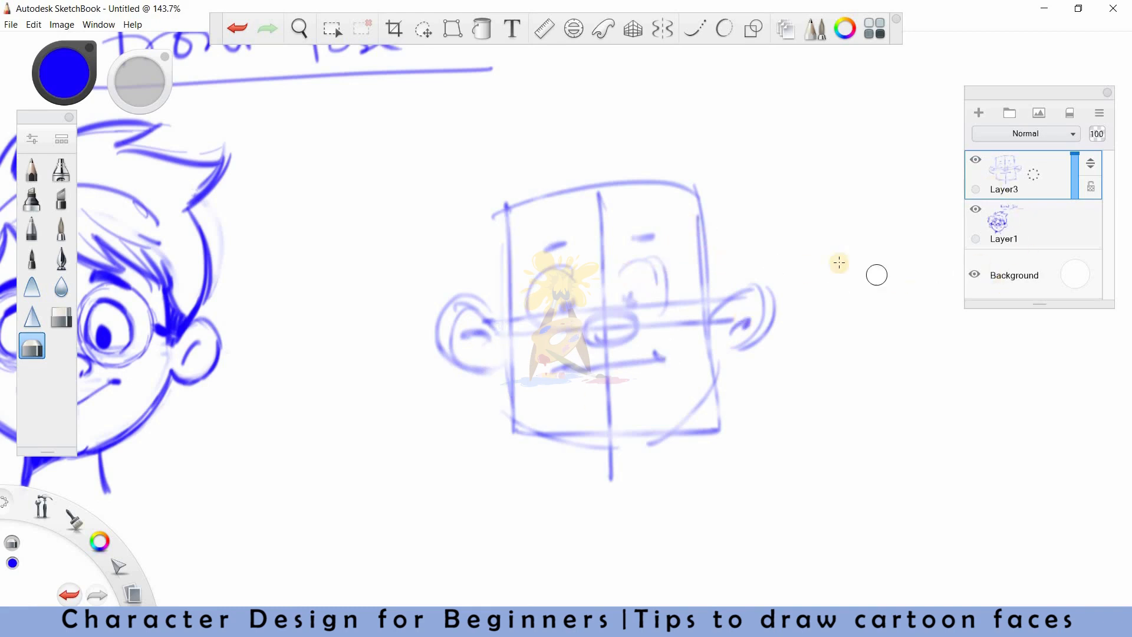
drag(620, 331, 587, 329)
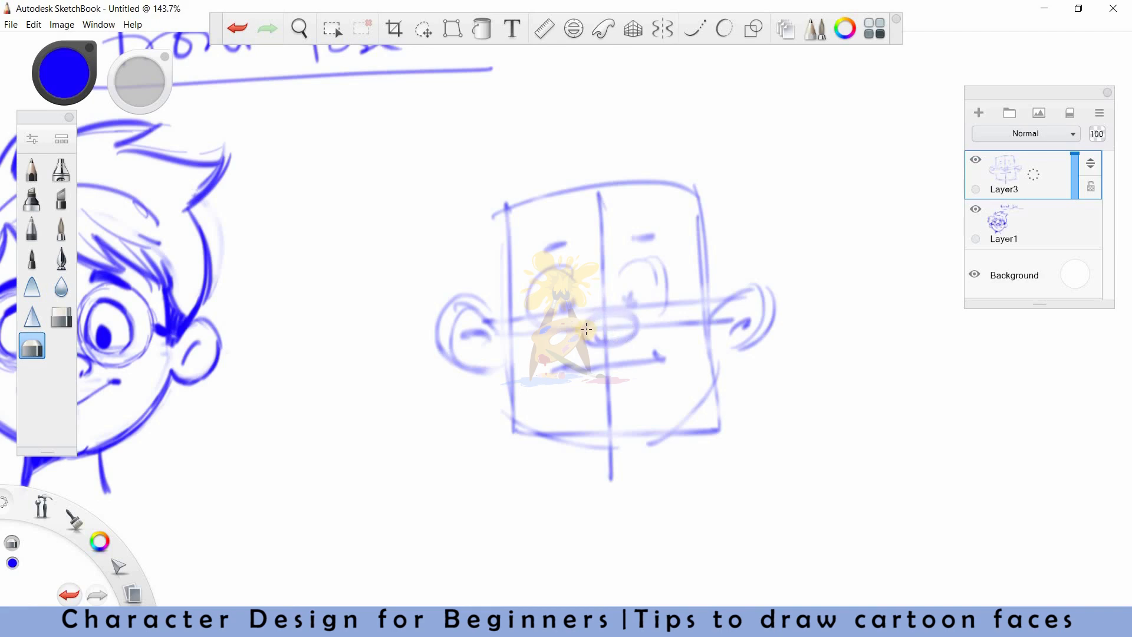
key(space)
mouse_move(619, 357)
mouse_down()
mouse_move(606, 353)
mouse_move(624, 373)
mouse_up()
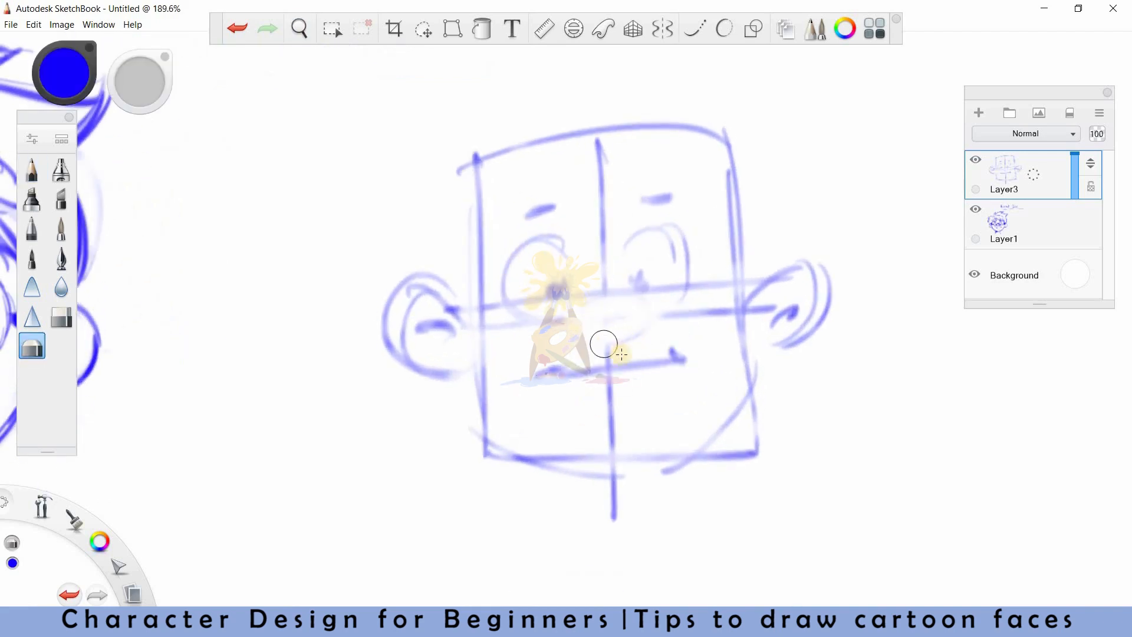
Try a long pointed nose and a small oval nose on the square face with the pencil, and undo both
key(e)
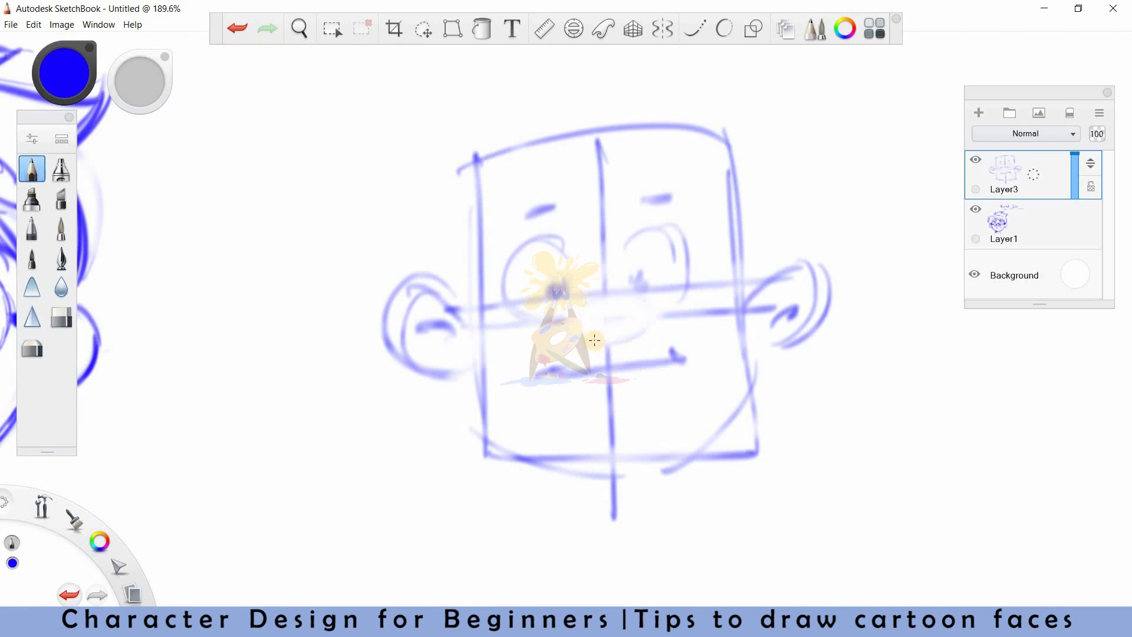
drag(574, 340, 632, 325)
mouse_move(613, 243)
mouse_down()
mouse_move(642, 328)
mouse_move(575, 339)
mouse_up()
drag(623, 273, 642, 329)
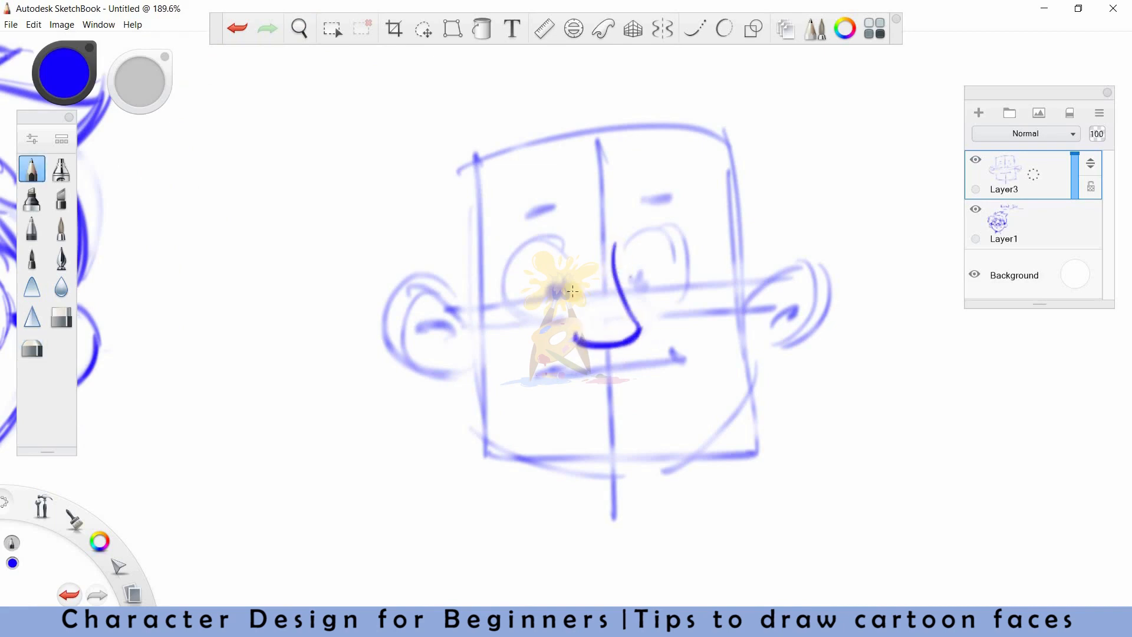
key(ctrl+z)
key(ctrl+z)
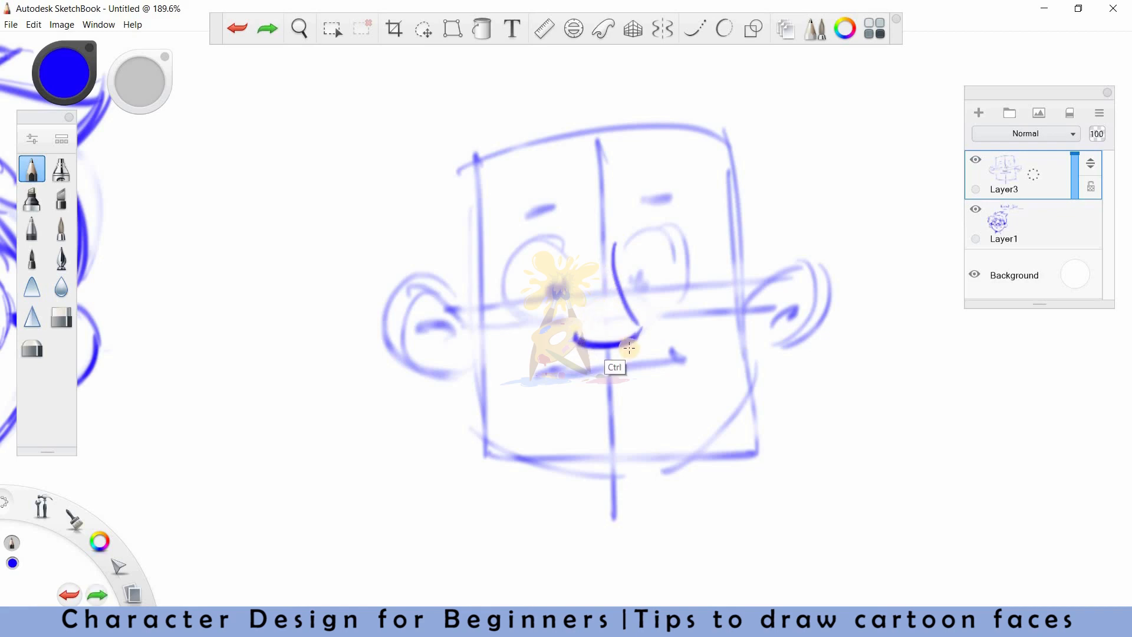
key(ctrl+z)
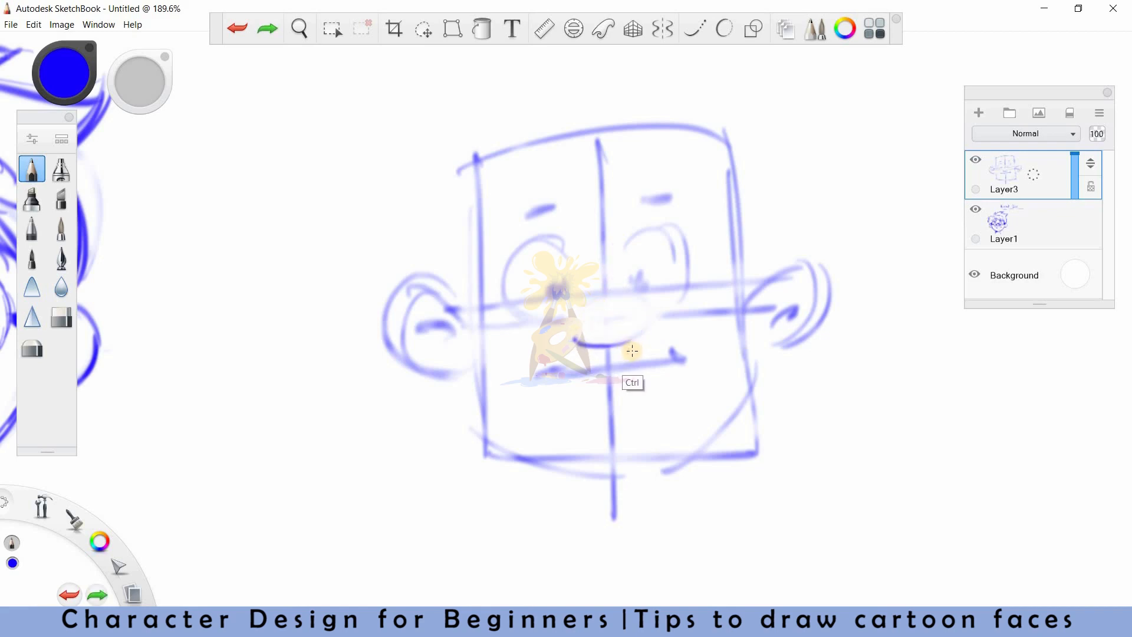
key(ctrl+z)
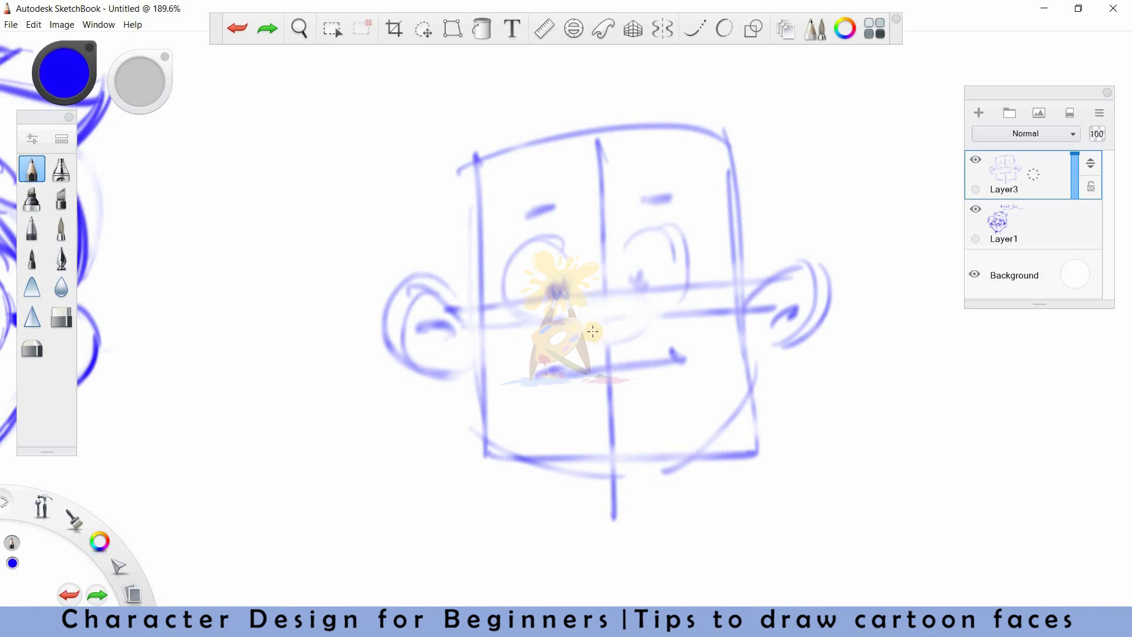
mouse_move(621, 327)
mouse_down()
mouse_move(619, 314)
mouse_move(627, 330)
mouse_up()
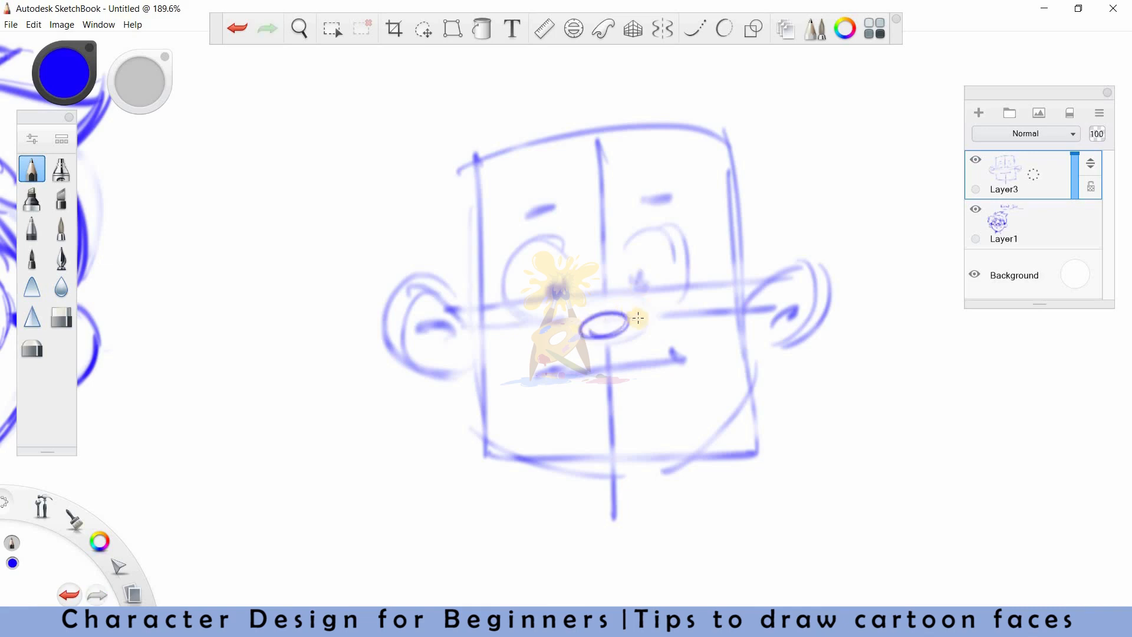
key(ctrl+z)
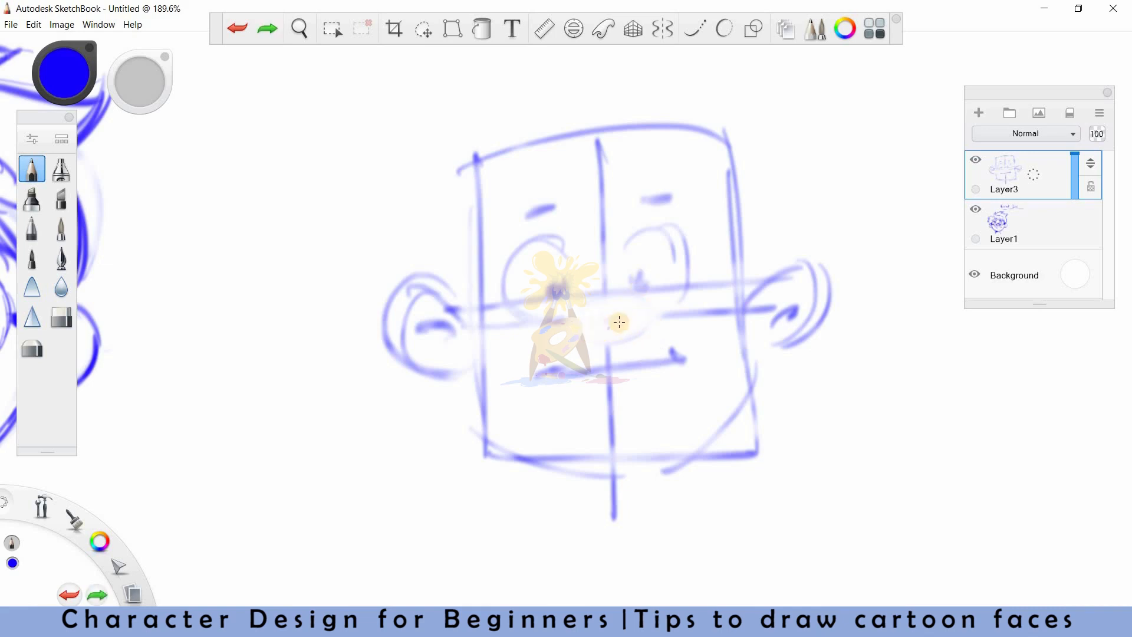
Draw a curved side-turned nose with a dark bridge line on the square face and erase the old straight mouth
mouse_move(613, 304)
mouse_down()
mouse_move(603, 338)
mouse_move(593, 335)
mouse_move(617, 334)
mouse_move(592, 342)
mouse_move(636, 319)
mouse_up()
mouse_move(610, 253)
mouse_down()
mouse_move(625, 323)
mouse_move(636, 311)
mouse_up()
key(e)
drag(581, 380, 552, 370)
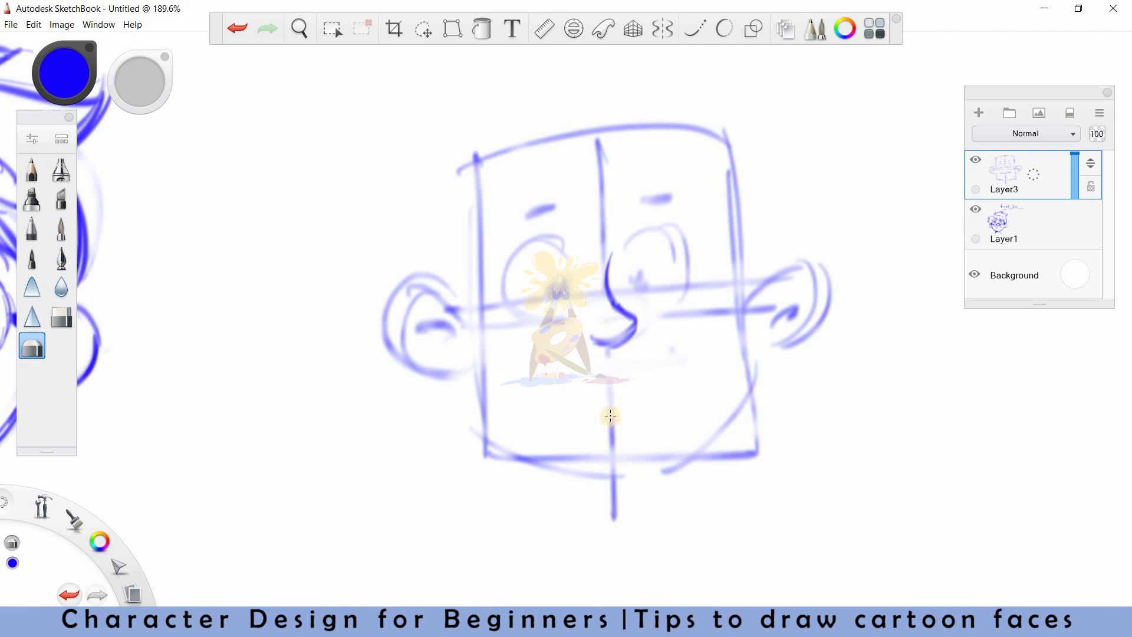
Try a wide V-shaped smile beneath the square face's nose and erase it
key(e)
mouse_move(527, 353)
mouse_down()
mouse_move(616, 395)
mouse_move(695, 339)
mouse_up()
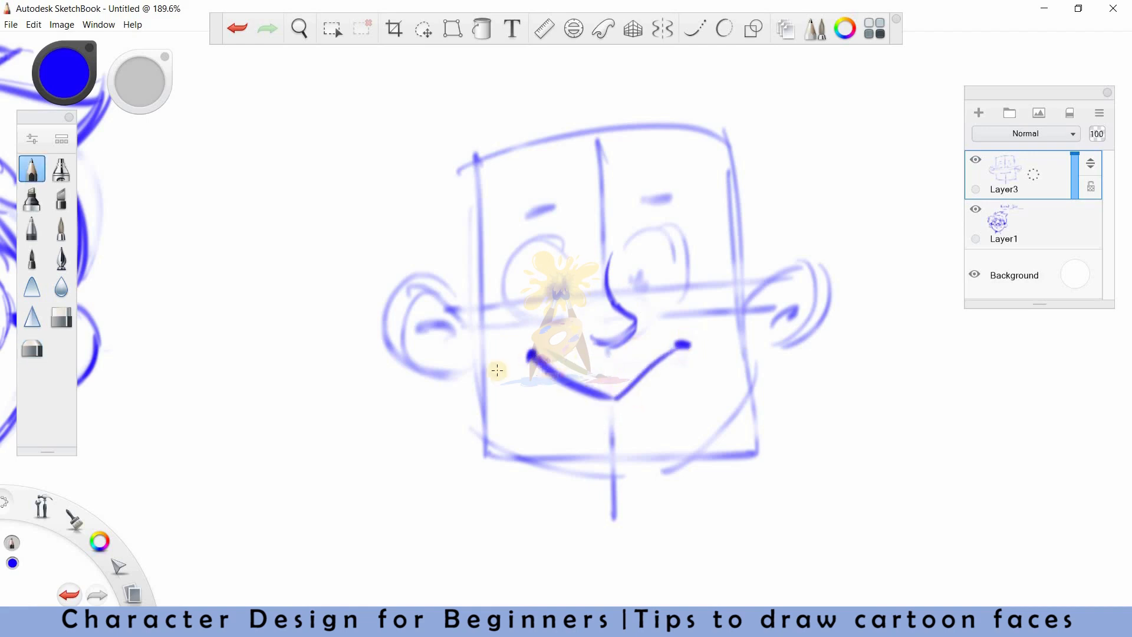
key(e)
mouse_move(535, 361)
mouse_down()
mouse_move(590, 392)
mouse_move(633, 386)
mouse_move(687, 342)
mouse_up()
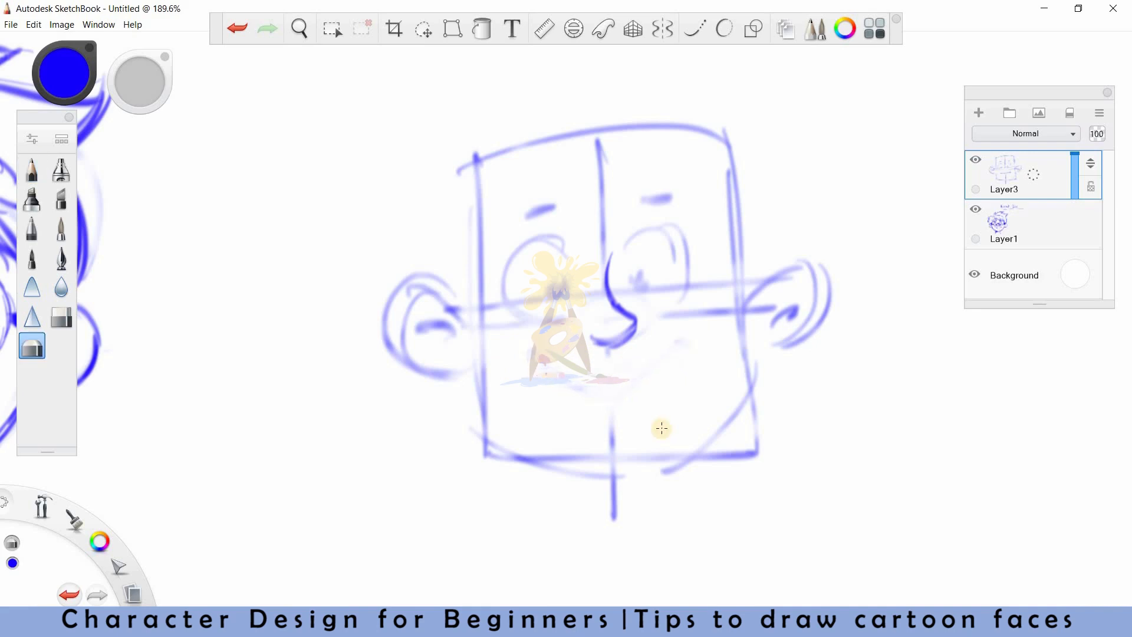
Draw a slightly downturned mouth under the nose, trim its right end and thicken its corners
key(e)
drag(567, 382, 689, 379)
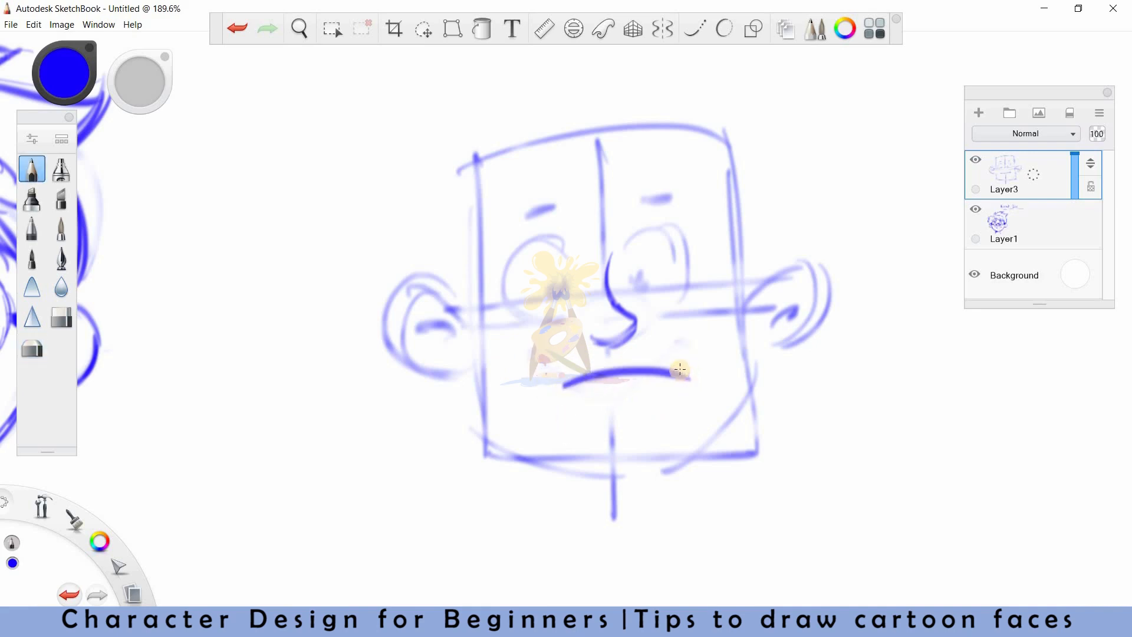
key(e)
drag(677, 369, 667, 368)
key(e)
Fade the square face's eye circles and fill in a solid oval pupil for each eye
key(e)
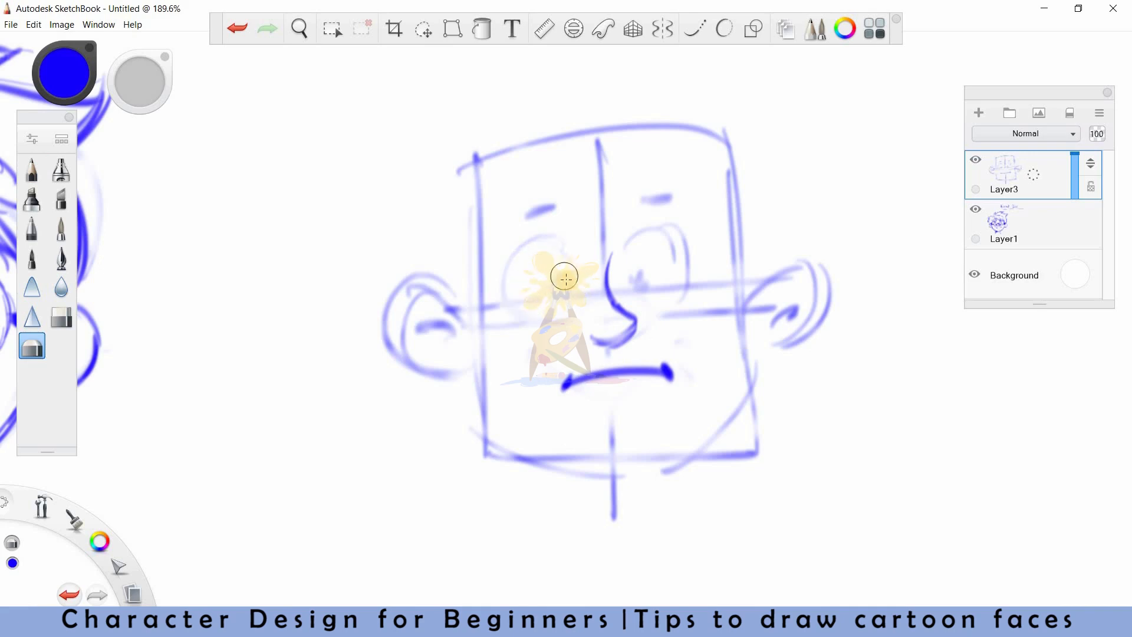
key(e)
drag(554, 287, 555, 295)
drag(649, 282, 648, 280)
key(e)
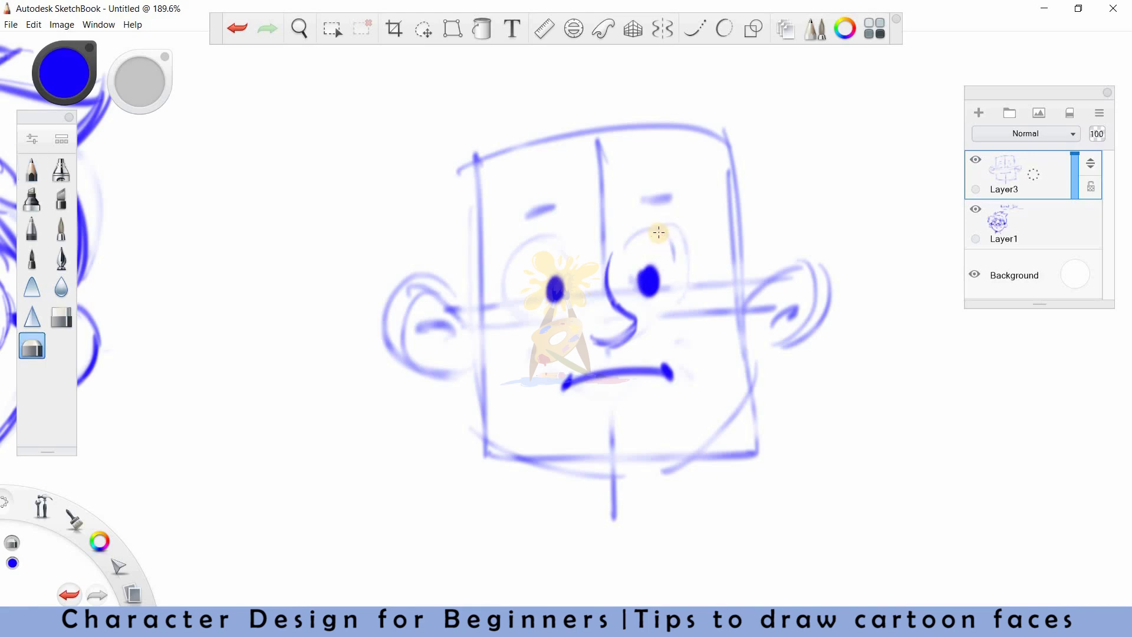
Draw a short curved line under each eye and redraw the right eye's pupil as a solid oval
key(e)
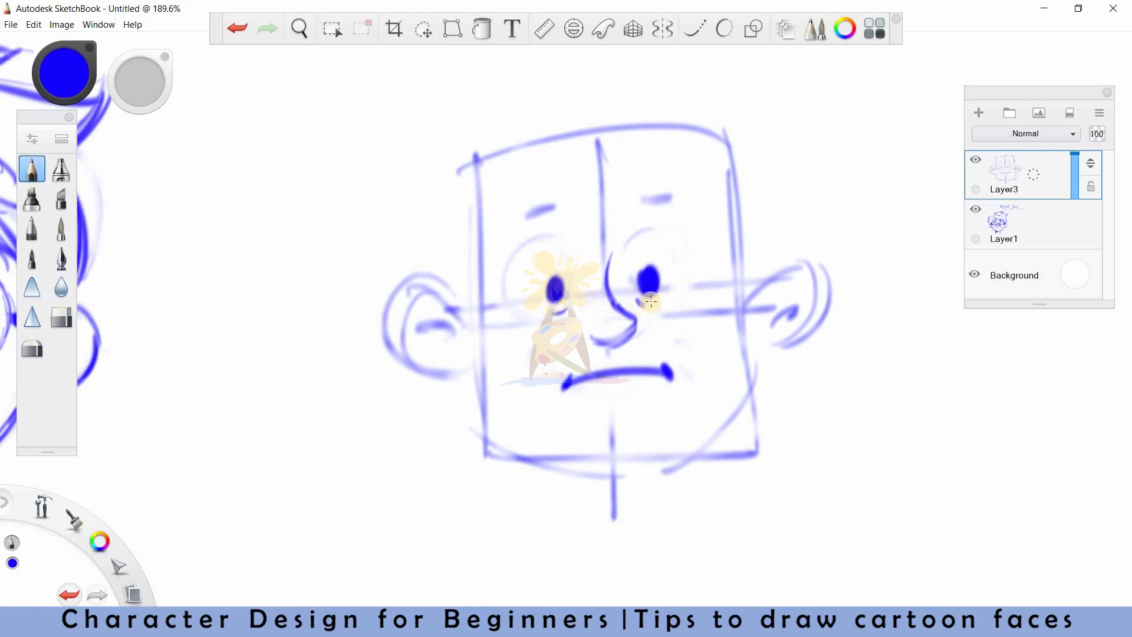
key(e)
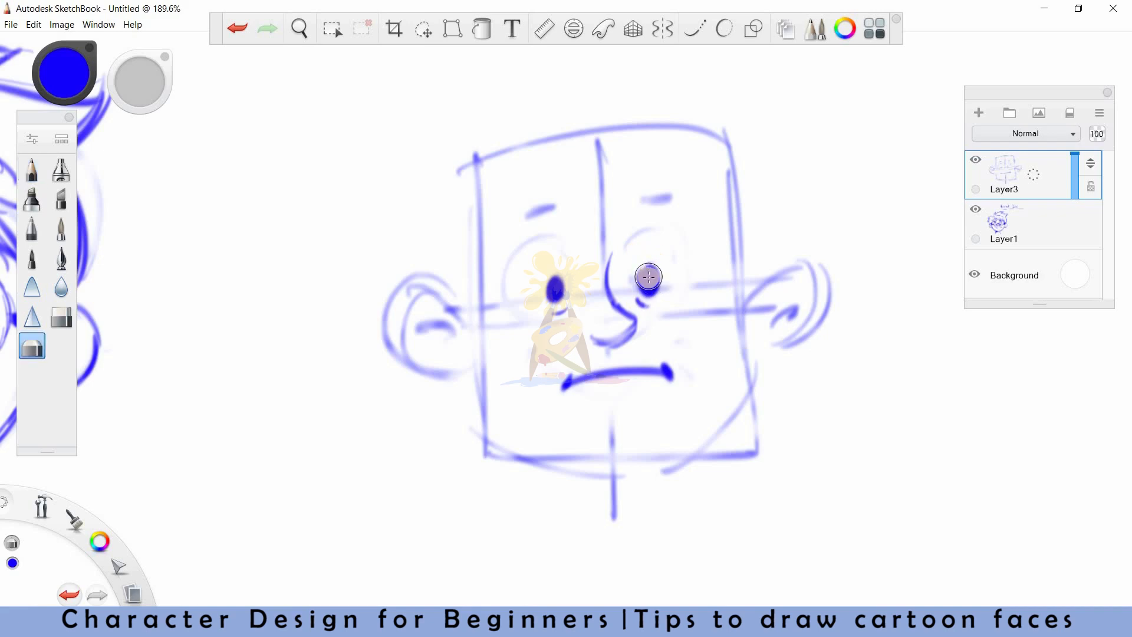
key(e)
drag(648, 273, 649, 283)
Fade the straight eyebrow dashes, draw thick arched eyebrows over both eyes and darken the underside of the nose
key(e)
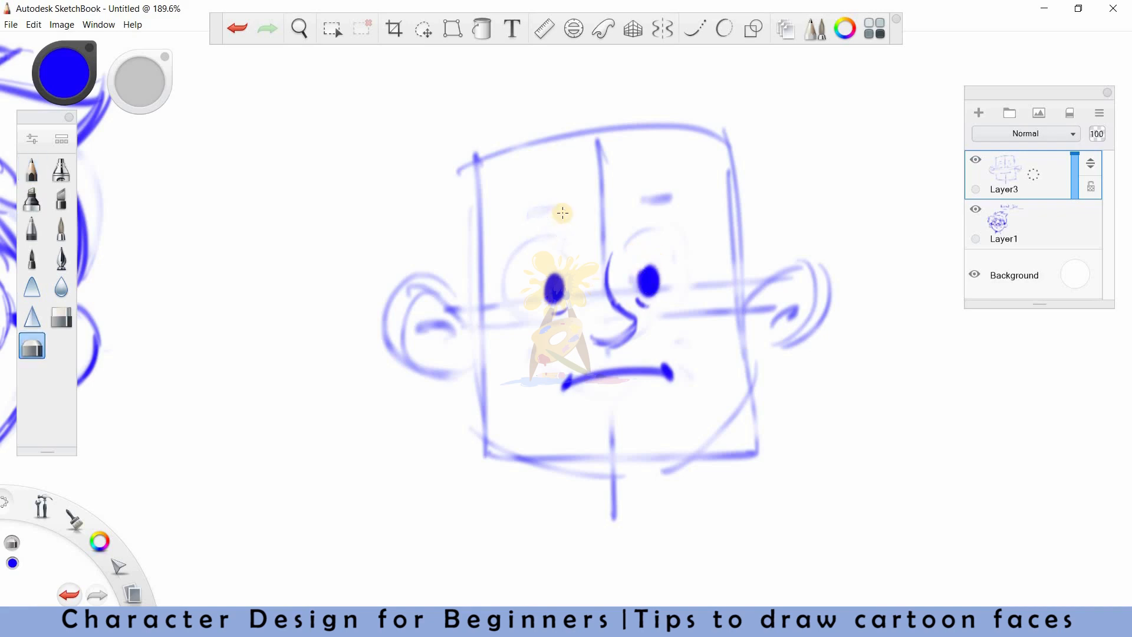
key(e)
drag(559, 227, 531, 237)
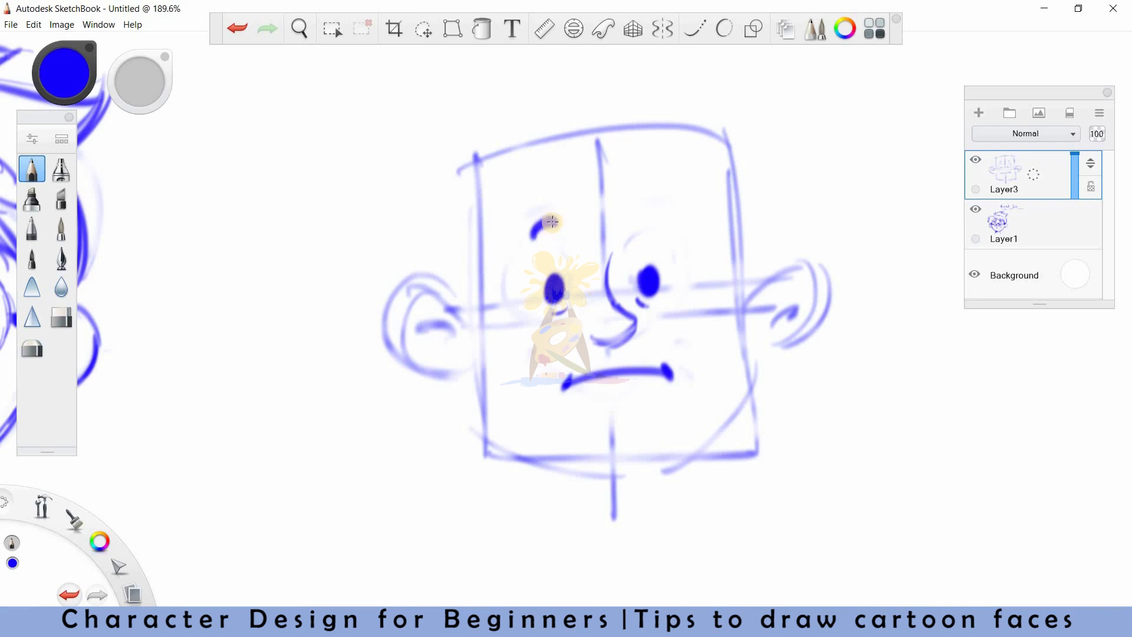
drag(635, 223, 662, 226)
drag(632, 323, 588, 341)
Erase the large rounded ears and redraw smaller pointed ears with lobes and inner fold lines on both sides
key(e)
mouse_move(466, 294)
mouse_down()
mouse_move(401, 330)
mouse_move(438, 285)
mouse_up()
mouse_move(798, 258)
mouse_down()
mouse_move(791, 273)
mouse_move(740, 278)
mouse_up()
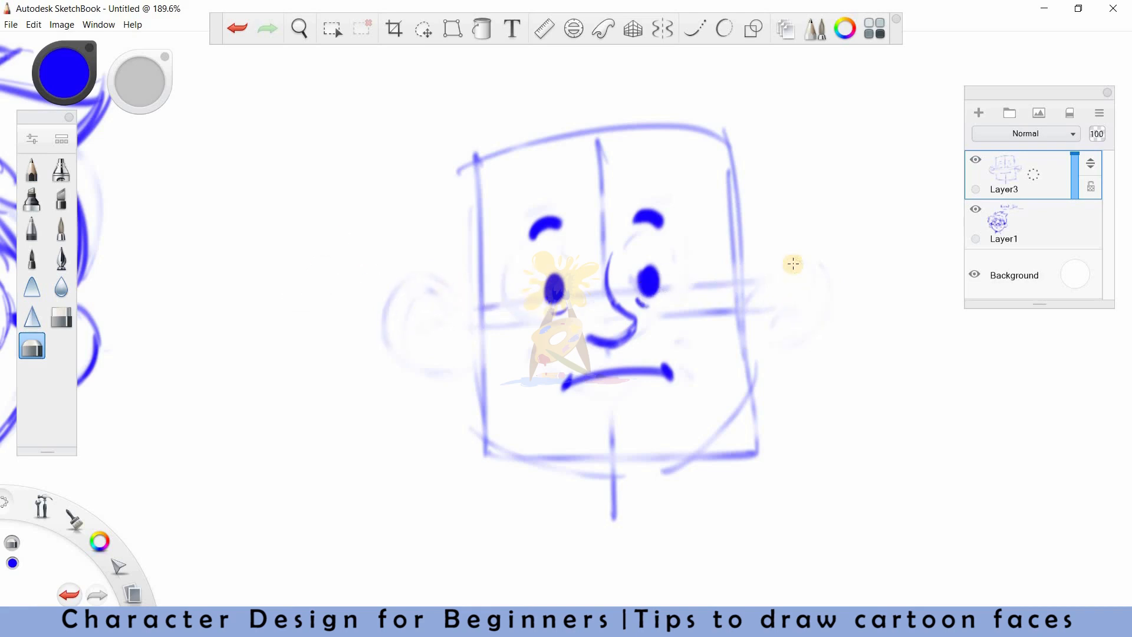
key(e)
mouse_move(480, 305)
mouse_down()
mouse_move(435, 275)
mouse_move(460, 373)
mouse_move(478, 361)
mouse_up()
drag(741, 298, 756, 356)
drag(446, 308, 468, 328)
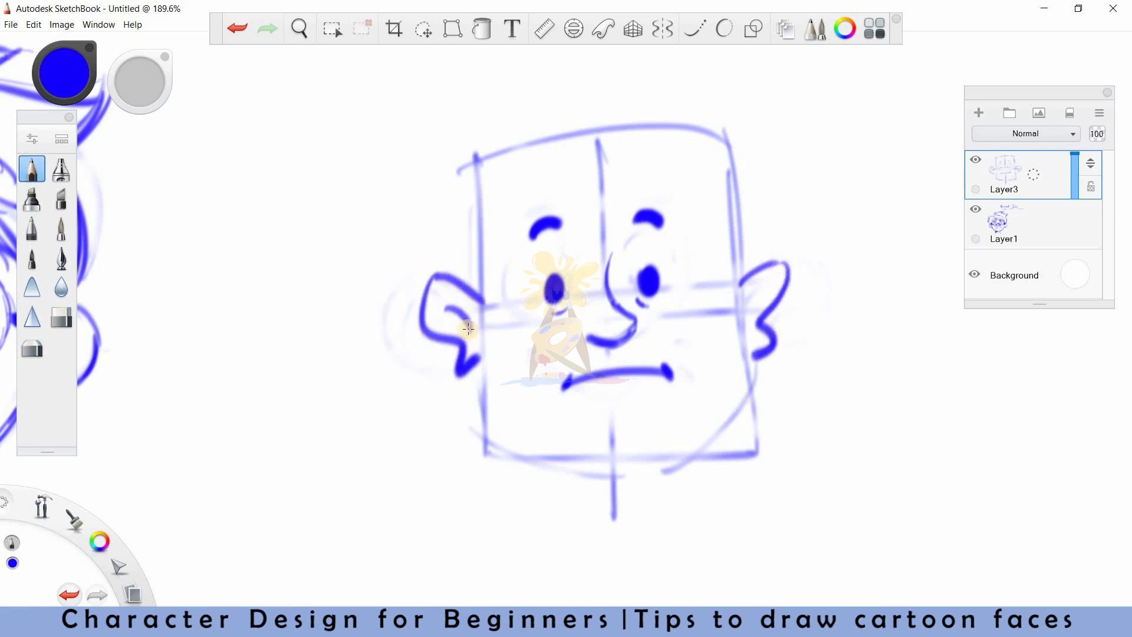
key(e)
mouse_move(746, 315)
mouse_down()
mouse_move(776, 260)
mouse_move(773, 328)
mouse_move(747, 289)
mouse_move(795, 273)
mouse_move(762, 353)
mouse_up()
key(e)
Trace the sides of the jaw down to a slightly bumped chin and fade the centre guide above the chin
mouse_move(482, 321)
mouse_down()
mouse_move(478, 406)
mouse_move(550, 459)
mouse_move(513, 446)
mouse_move(593, 465)
mouse_up()
mouse_move(739, 316)
mouse_down()
mouse_move(741, 440)
mouse_move(664, 457)
mouse_up()
drag(586, 465, 661, 468)
key(e)
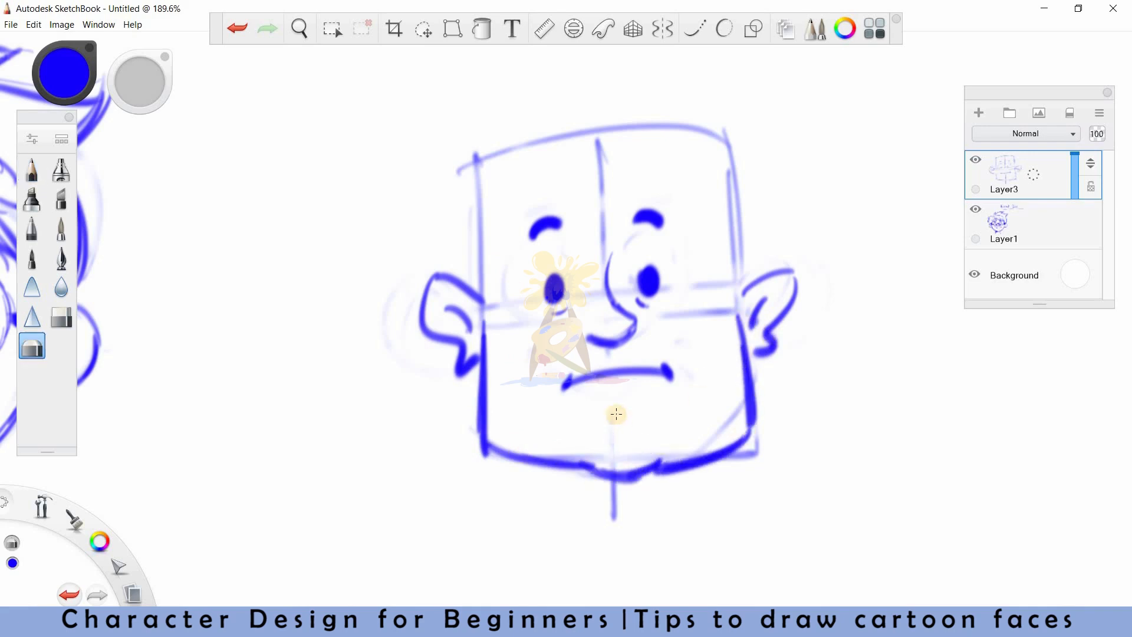
key(e)
key(e)
Draw curved inner hairlines and straight outer hair edges above both ears, undoing the last stroke
key(e)
drag(476, 157, 479, 304)
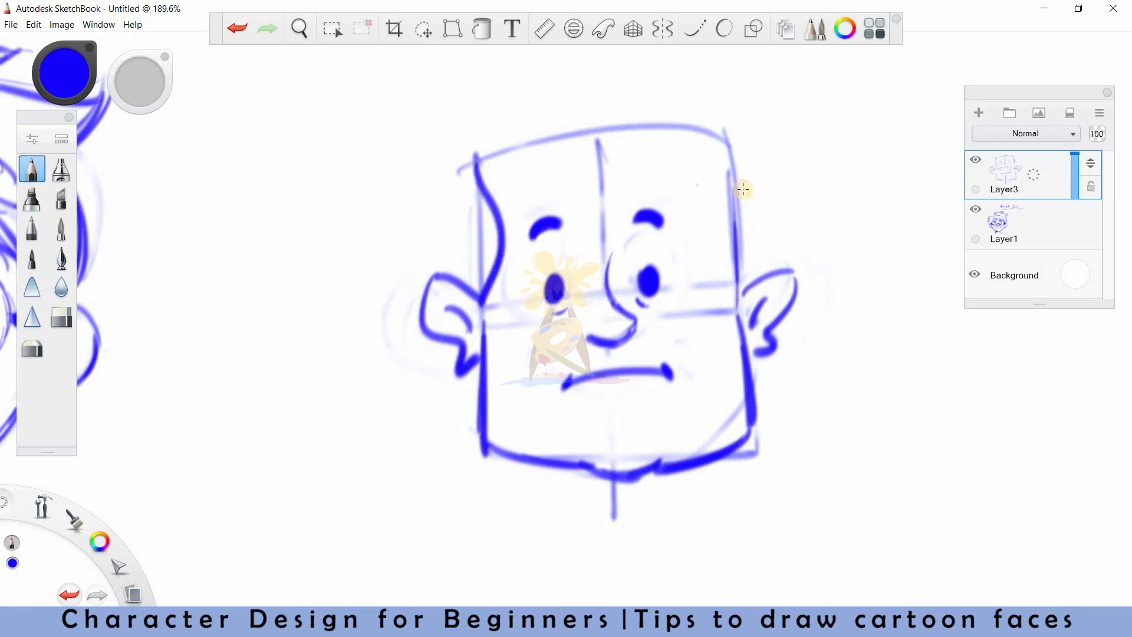
drag(729, 152, 737, 306)
drag(454, 174, 472, 298)
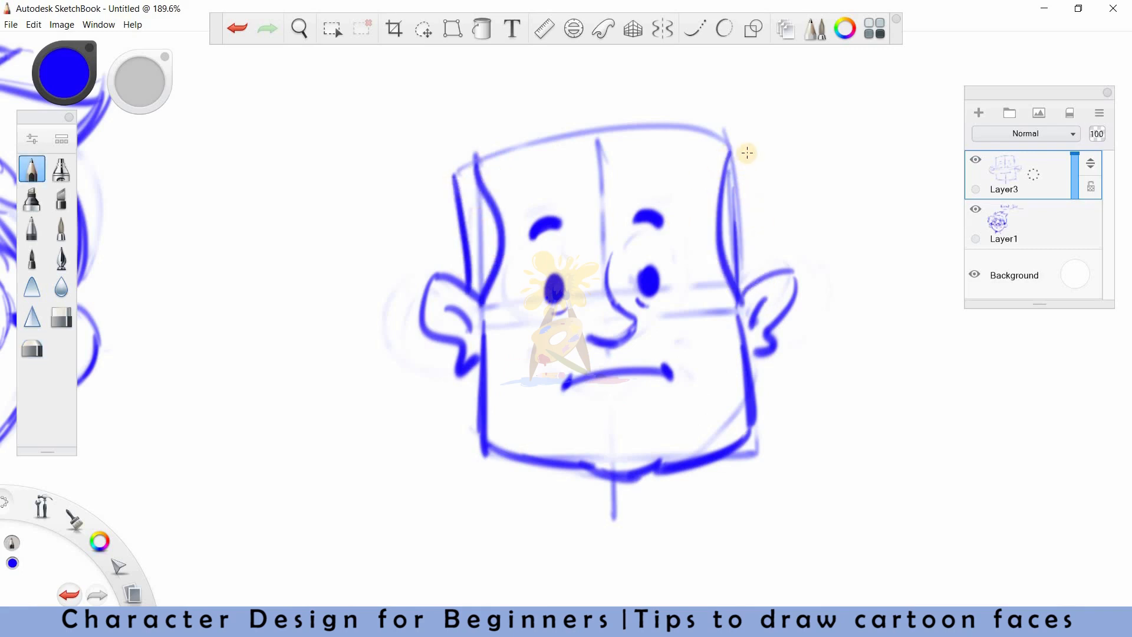
drag(748, 151, 743, 295)
key(ctrl+z)
Erase the vertical centre guide on the forehead and fade the square's top line
key(space)
drag(513, 376, 501, 424)
key(e)
drag(586, 194, 592, 301)
drag(513, 197, 702, 180)
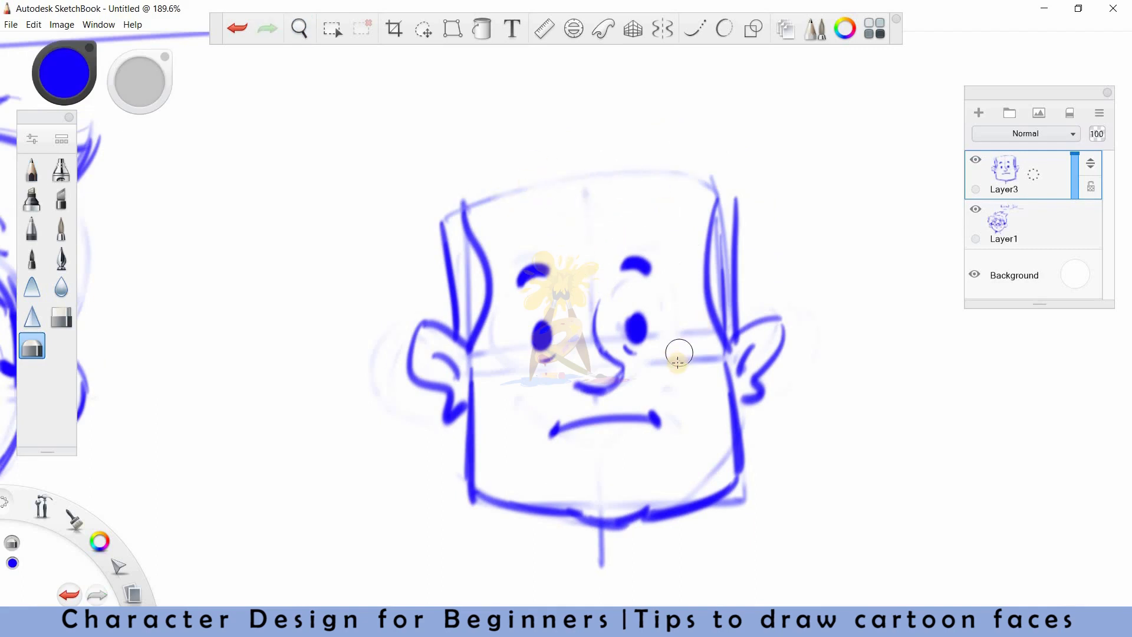
Draw a low rounded crown over the square head and join it to the tops of the side hair
mouse_move(450, 222)
mouse_down()
mouse_move(445, 316)
mouse_move(434, 217)
mouse_move(724, 201)
mouse_move(717, 207)
mouse_move(709, 172)
mouse_up()
key(e)
key(e)
key(e)
mouse_move(432, 216)
mouse_down()
mouse_move(476, 179)
mouse_move(467, 227)
mouse_move(466, 206)
mouse_up()
key(e)
key(e)
drag(729, 191, 708, 200)
drag(707, 197, 704, 228)
Add two curved strands across the crown, then lighten the crown outline and redraw it as one clean arc
drag(514, 184, 649, 178)
drag(541, 177, 640, 206)
mouse_move(441, 210)
mouse_down()
mouse_move(672, 165)
mouse_move(737, 213)
mouse_up()
key(e)
drag(737, 174, 705, 201)
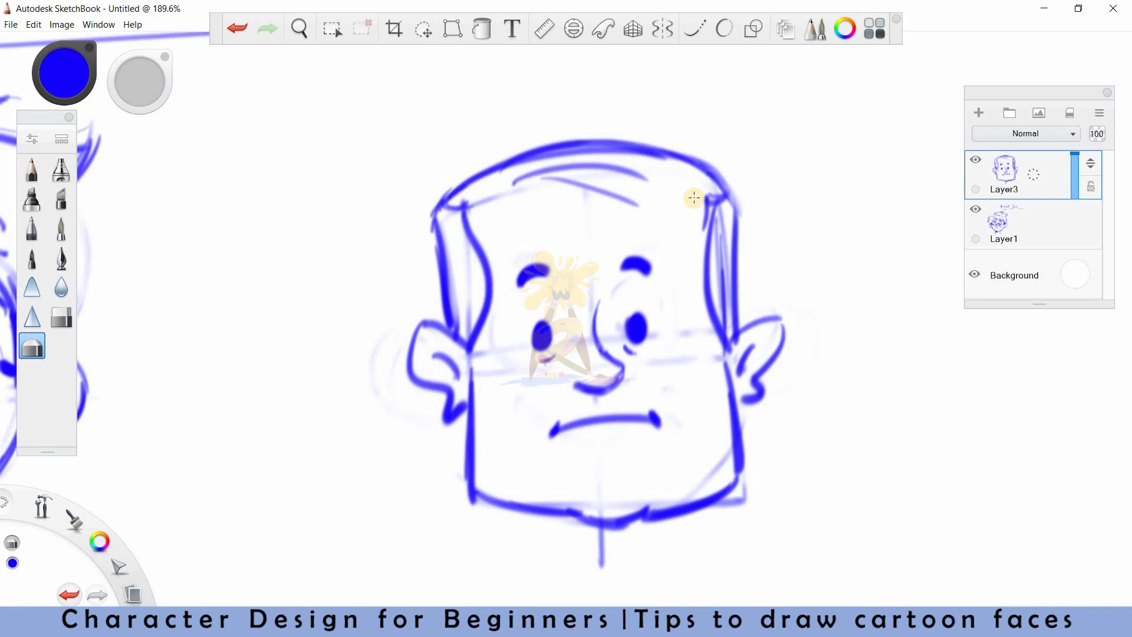
key(e)
key(e)
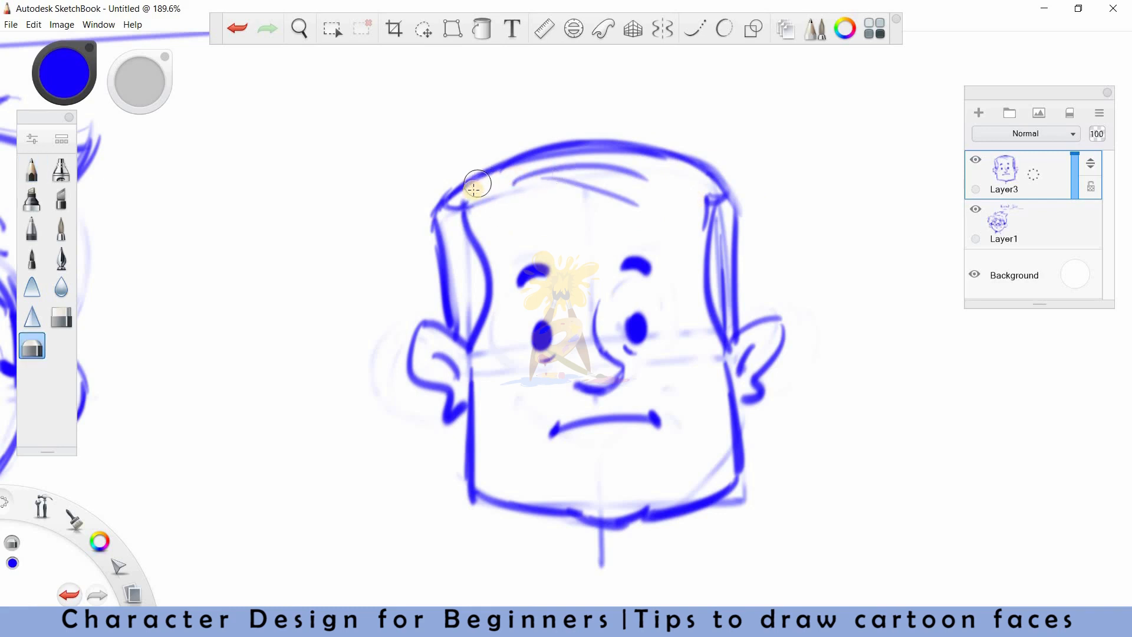
mouse_move(536, 170)
mouse_down()
mouse_move(669, 148)
mouse_move(613, 159)
mouse_move(646, 142)
mouse_move(726, 187)
mouse_up()
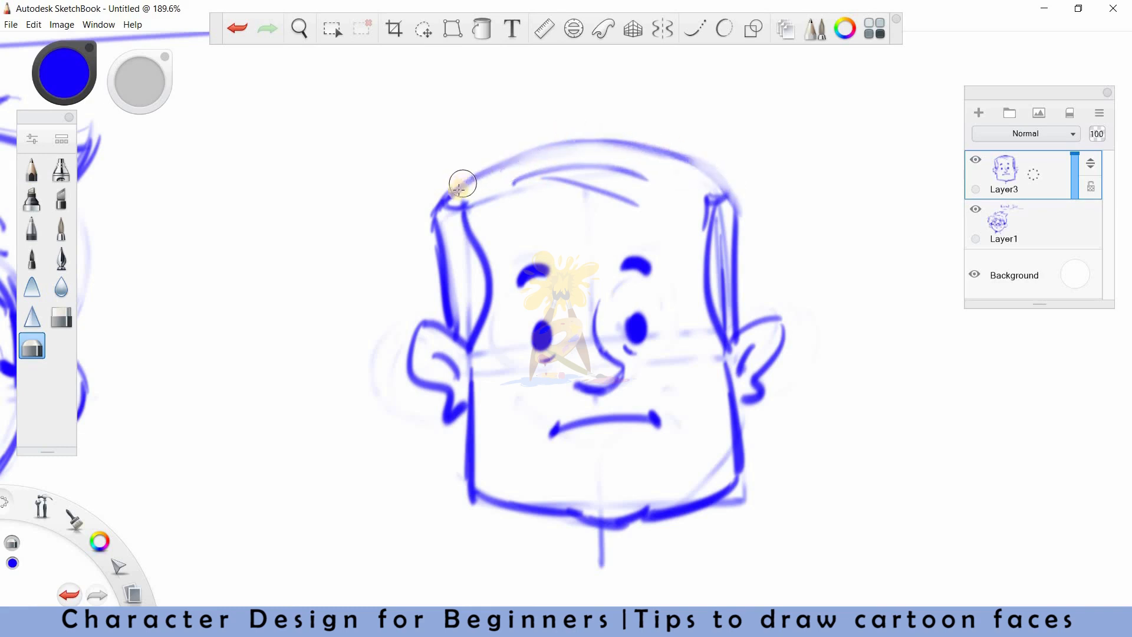
key(e)
drag(437, 216, 740, 203)
Redraw the side hair above both ears with curved outlines joined to the ends of the crown
mouse_move(457, 207)
mouse_down()
mouse_move(449, 222)
mouse_move(466, 219)
mouse_move(435, 221)
mouse_move(452, 329)
mouse_up()
drag(430, 232, 454, 336)
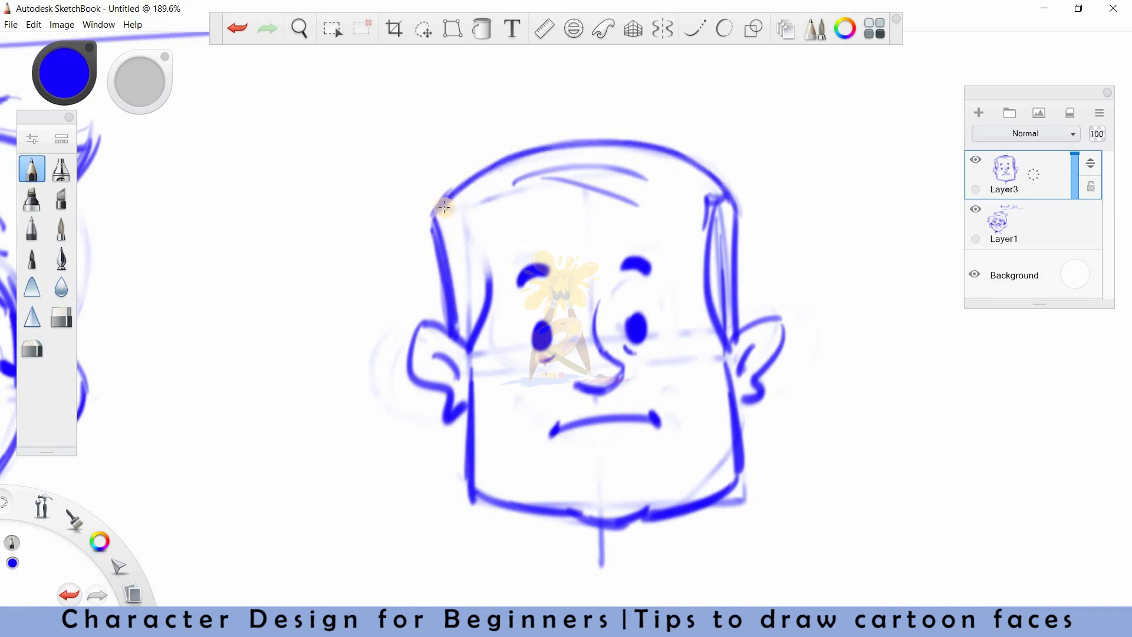
drag(444, 206, 477, 239)
key(e)
drag(710, 198, 719, 317)
key(e)
key(ctrl+z)
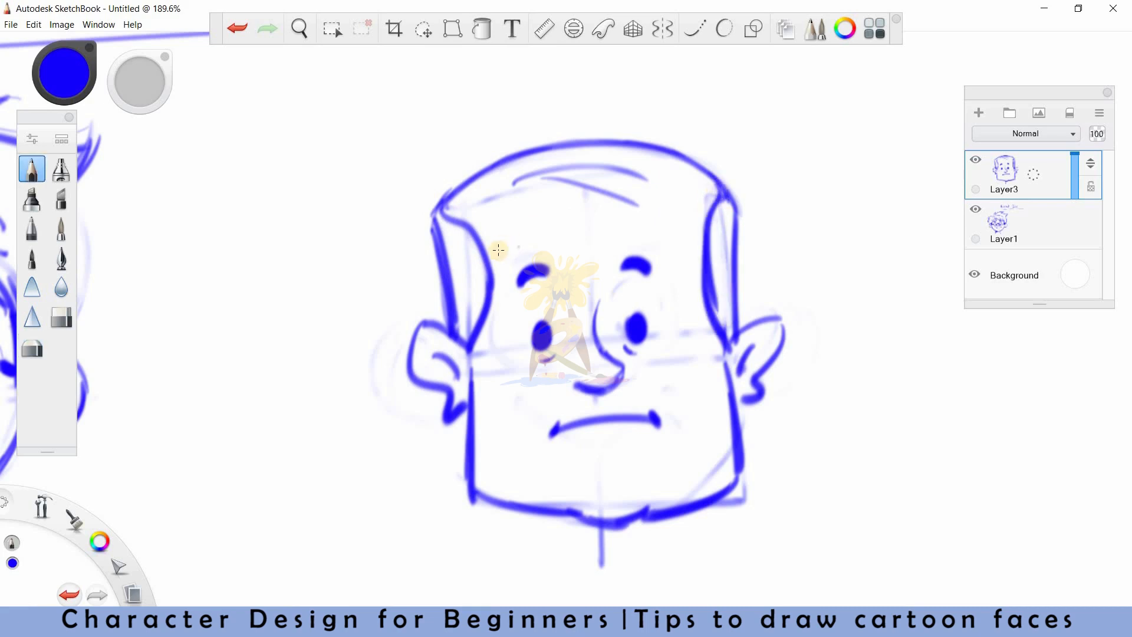
Erase the low crown and narrow side hair, and draw a taller domed crown with side hair bulging above the ears
key(e)
mouse_move(439, 232)
mouse_down()
mouse_move(454, 333)
mouse_move(487, 277)
mouse_move(471, 347)
mouse_move(480, 283)
mouse_up()
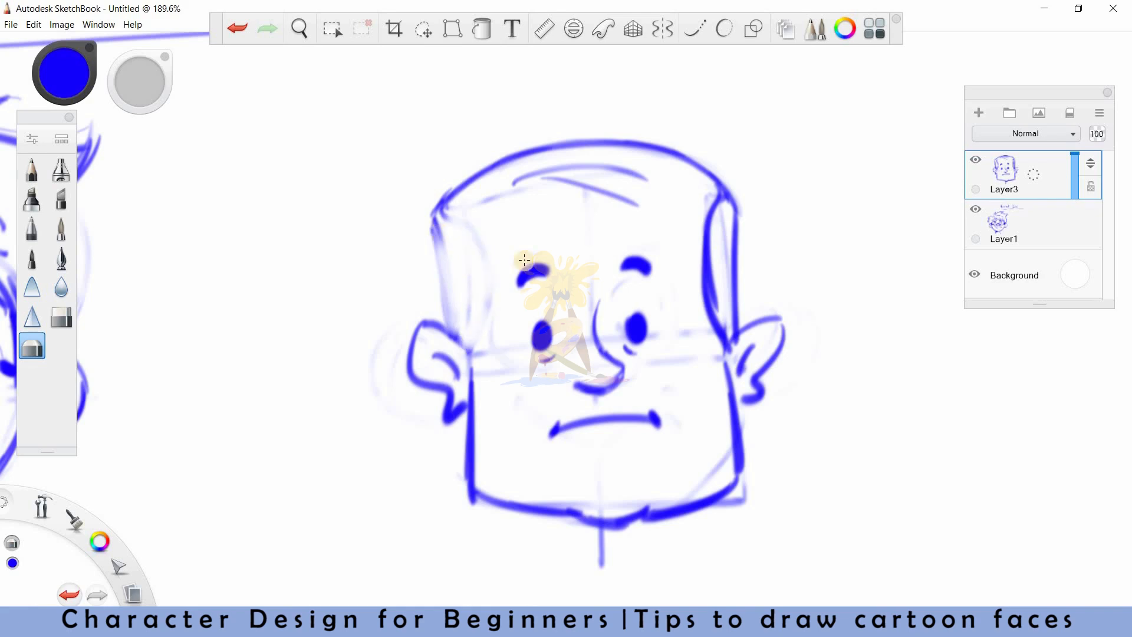
mouse_move(705, 212)
mouse_down()
mouse_move(713, 324)
mouse_move(709, 216)
mouse_move(705, 293)
mouse_up()
drag(439, 214, 442, 201)
mouse_move(522, 148)
mouse_down()
mouse_move(678, 154)
mouse_move(731, 218)
mouse_move(624, 177)
mouse_up()
key(e)
mouse_move(452, 204)
mouse_down()
mouse_move(501, 147)
mouse_move(708, 176)
mouse_move(724, 208)
mouse_up()
drag(456, 186, 443, 328)
key(e)
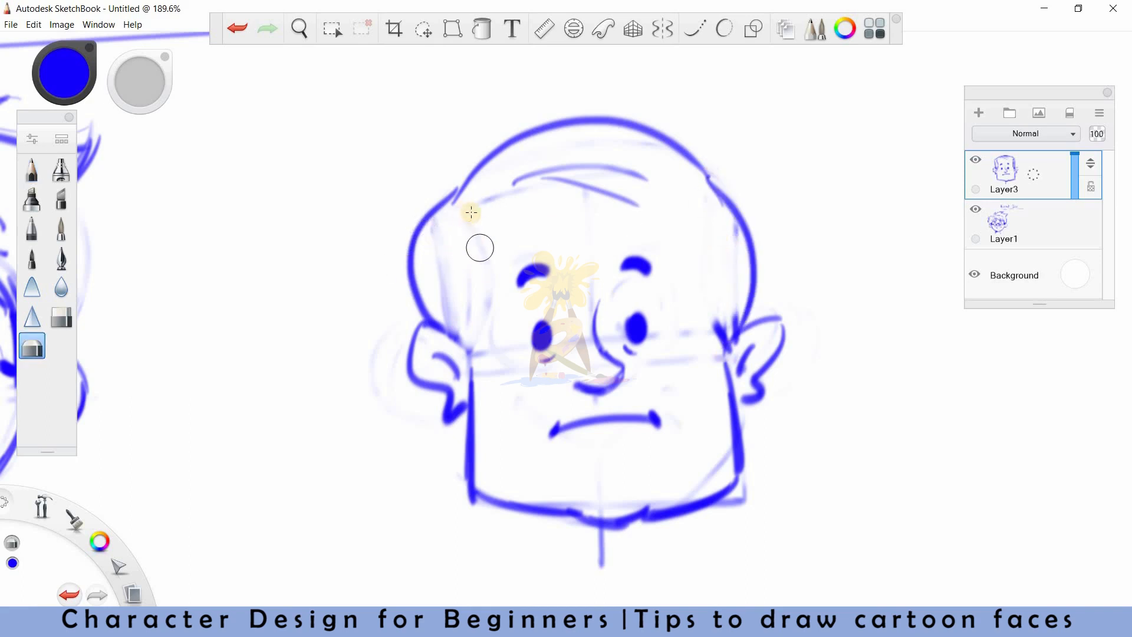
Draw a wavy inner hairline down each temple to the ear, undoing and redrawing the rough strokes
key(e)
drag(462, 199, 466, 335)
key(ctrl+z)
key(ctrl+z)
drag(460, 198, 476, 370)
key(ctrl+z)
drag(710, 187, 725, 345)
key(e)
key(e)
mouse_move(695, 266)
mouse_down()
mouse_move(715, 203)
mouse_move(730, 348)
mouse_up()
Add short strand lines inside both side hair patches and redraw the two curved strands on the crown
drag(428, 292, 463, 283)
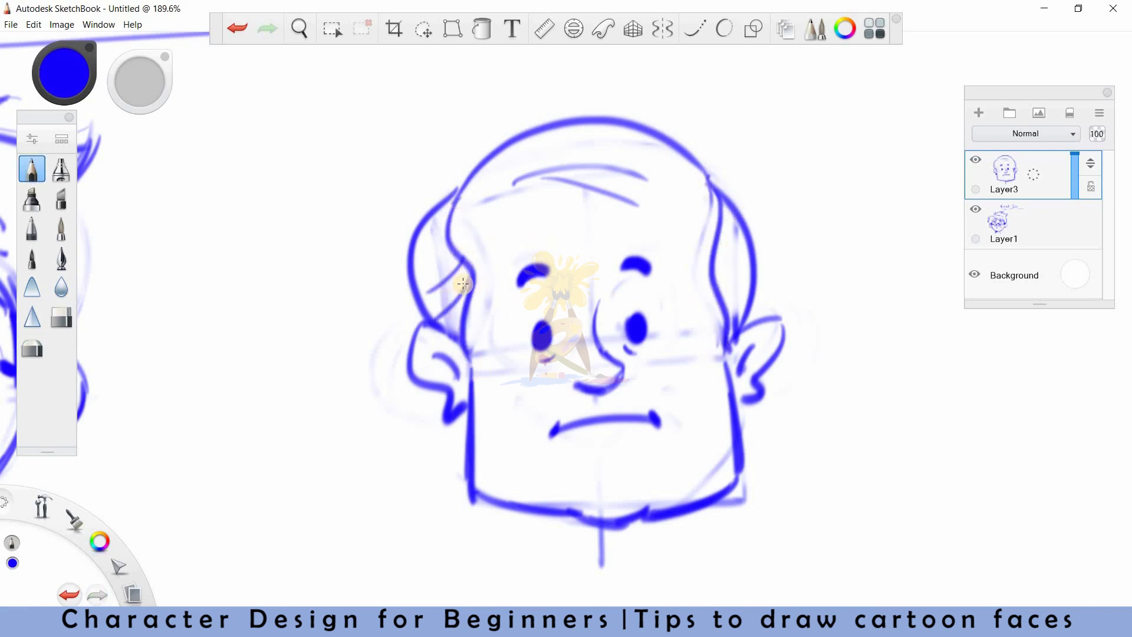
mouse_move(719, 269)
mouse_down()
mouse_move(748, 269)
mouse_move(747, 293)
mouse_up()
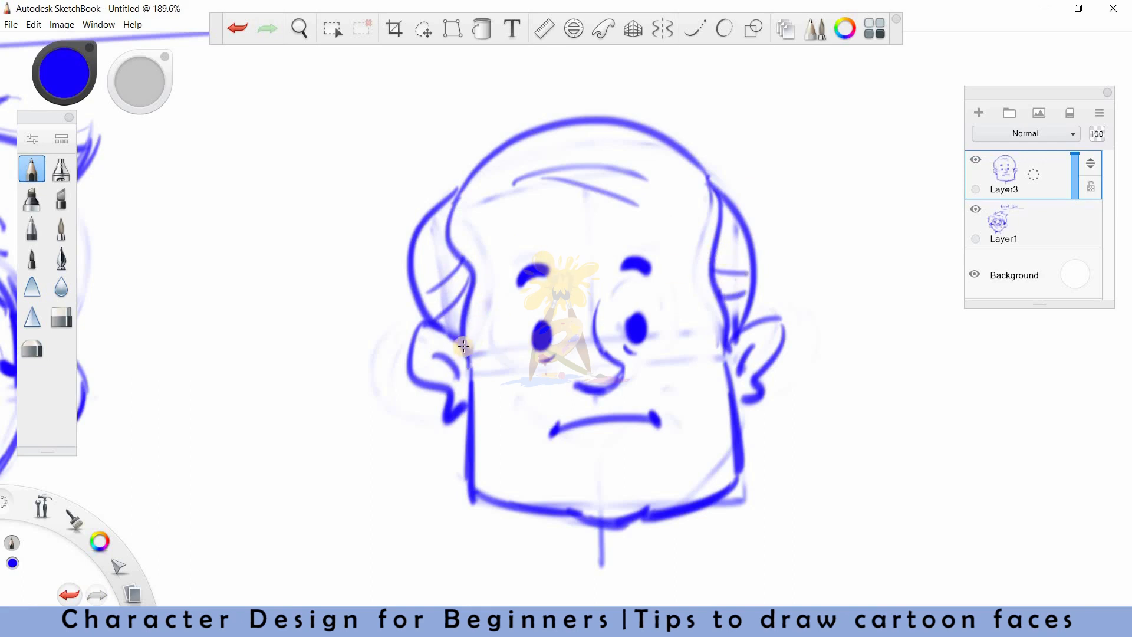
key(e)
mouse_move(518, 183)
mouse_down()
mouse_move(646, 177)
mouse_move(637, 203)
mouse_up()
key(b)
mouse_move(500, 157)
mouse_down()
mouse_move(652, 156)
mouse_move(633, 206)
mouse_up()
Erase the square's leftover lower right corner and fade the remaining guide lines across the face and below the chin
key(space)
drag(727, 474, 737, 405)
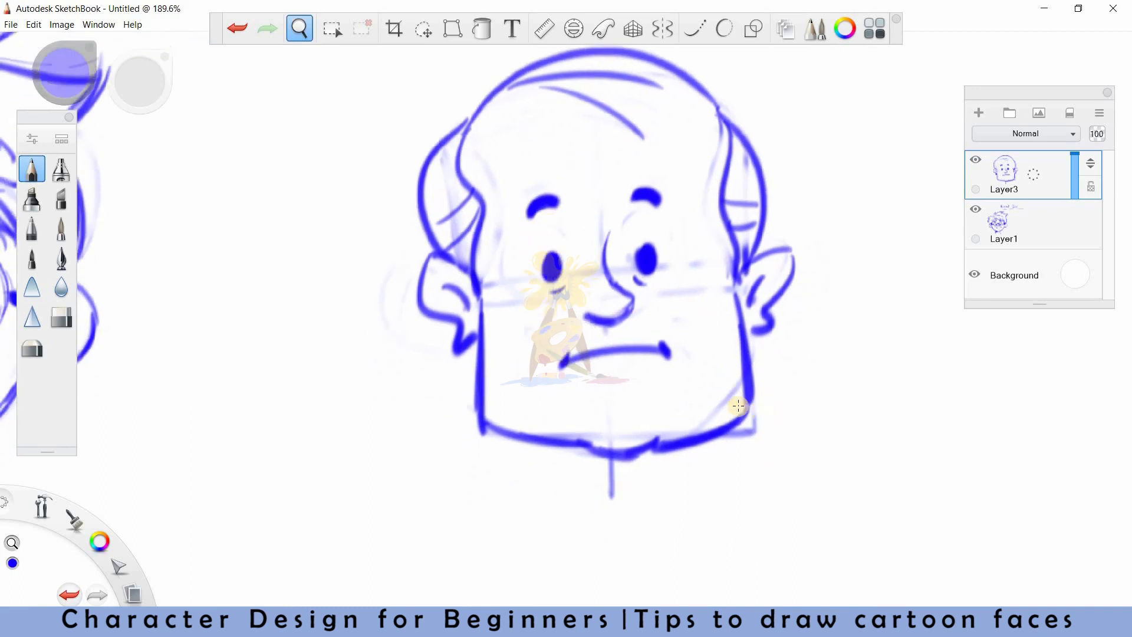
key(e)
mouse_move(626, 493)
mouse_down()
mouse_move(609, 475)
mouse_move(613, 490)
mouse_up()
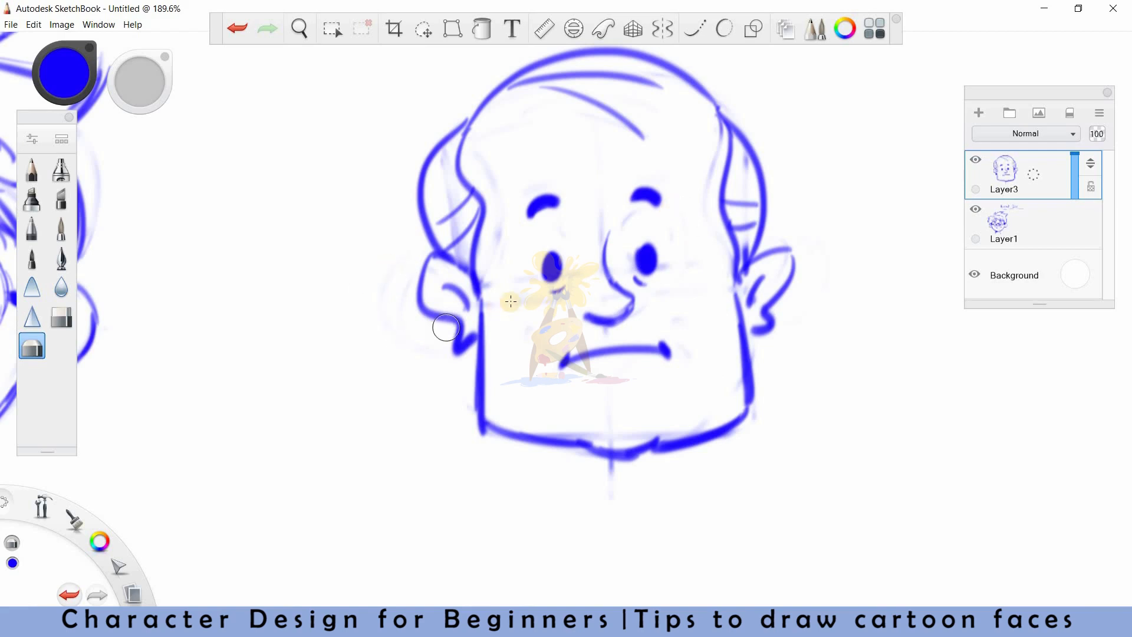
Draw two short neck lines under the chin and fill a dark shadow along the jaw at the neck's left side
key(e)
drag(567, 444, 572, 498)
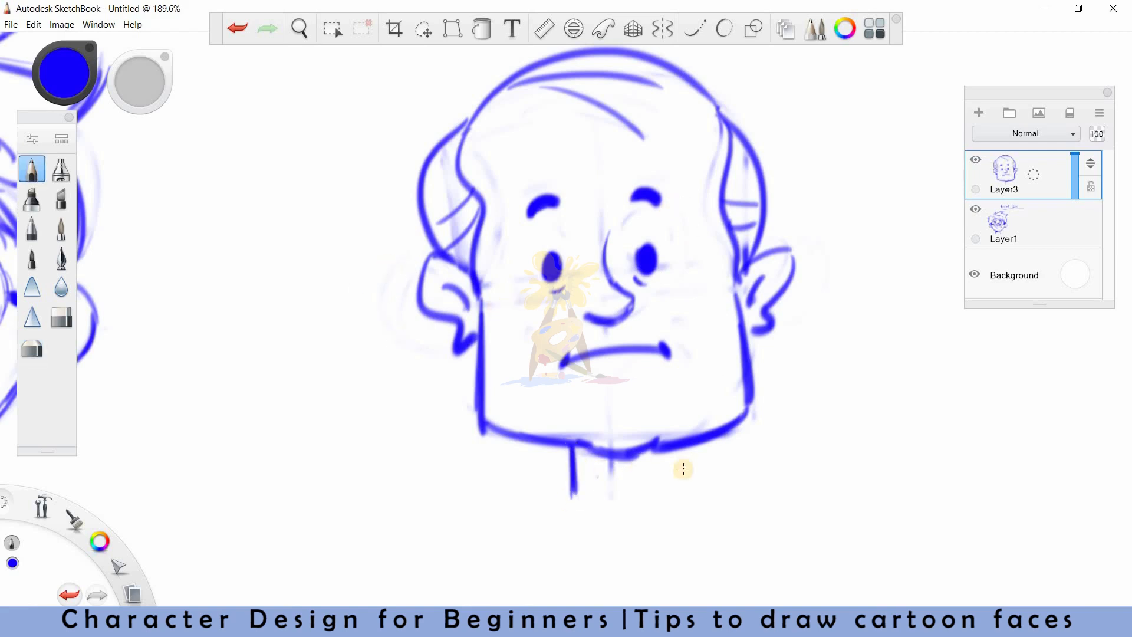
drag(658, 452, 665, 504)
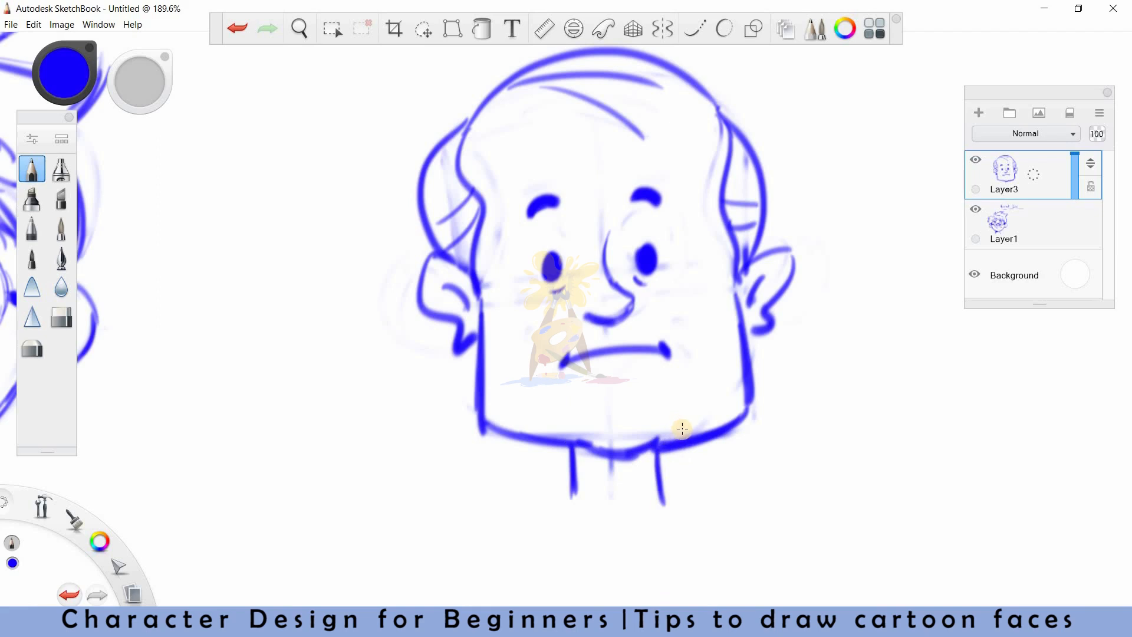
key(e)
key(e)
mouse_move(577, 472)
mouse_down()
mouse_move(597, 458)
mouse_move(579, 448)
mouse_move(584, 471)
mouse_move(587, 460)
mouse_move(619, 475)
mouse_move(607, 470)
mouse_move(619, 444)
mouse_move(593, 481)
mouse_move(586, 470)
mouse_move(657, 435)
mouse_up()
key(e)
key(e)
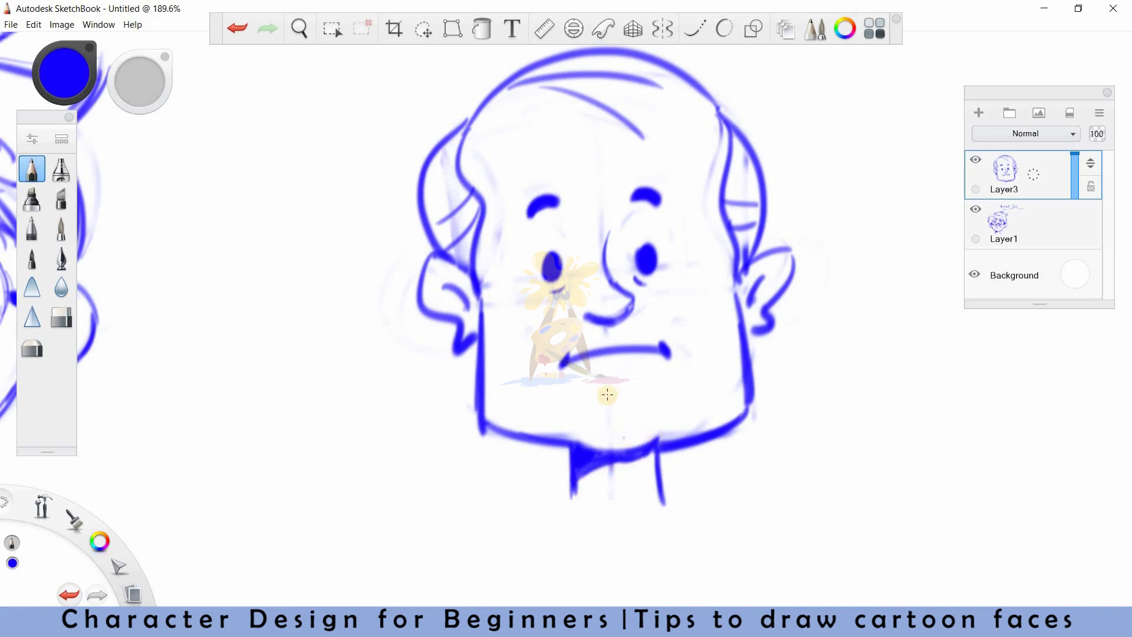
Trim and clean up the lower left corner of the jaw outline
key(e)
drag(470, 434, 503, 440)
key(e)
key(e)
Darken the right ear's outline, close its lobe against the head and strengthen the cheek line beside it
mouse_move(752, 334)
mouse_down()
mouse_move(763, 328)
mouse_move(740, 329)
mouse_move(778, 295)
mouse_up()
key(e)
drag(754, 258, 796, 278)
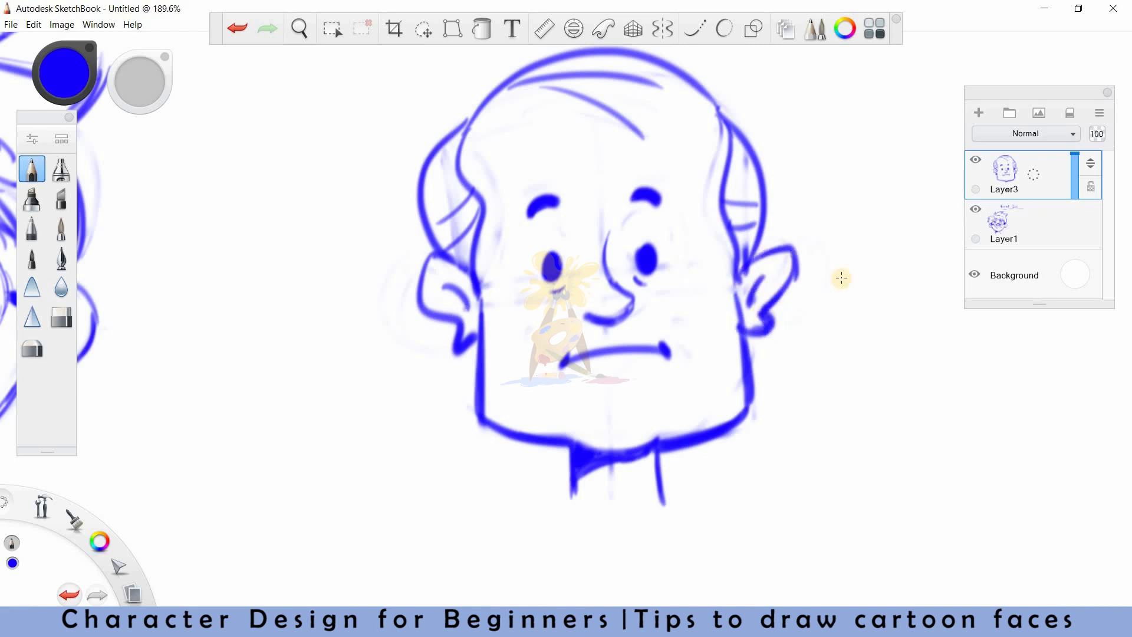
key(e)
drag(718, 282, 746, 349)
key(e)
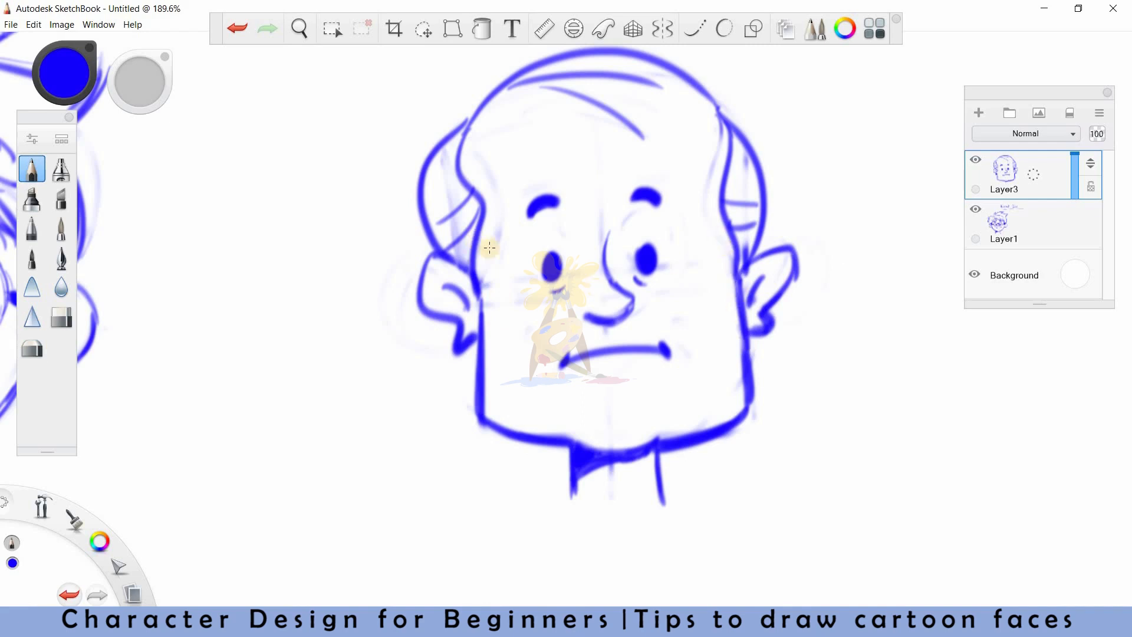
Erase stray marks from the forehead, side hair and ears, and trim the underside of the right eyebrow
key(e)
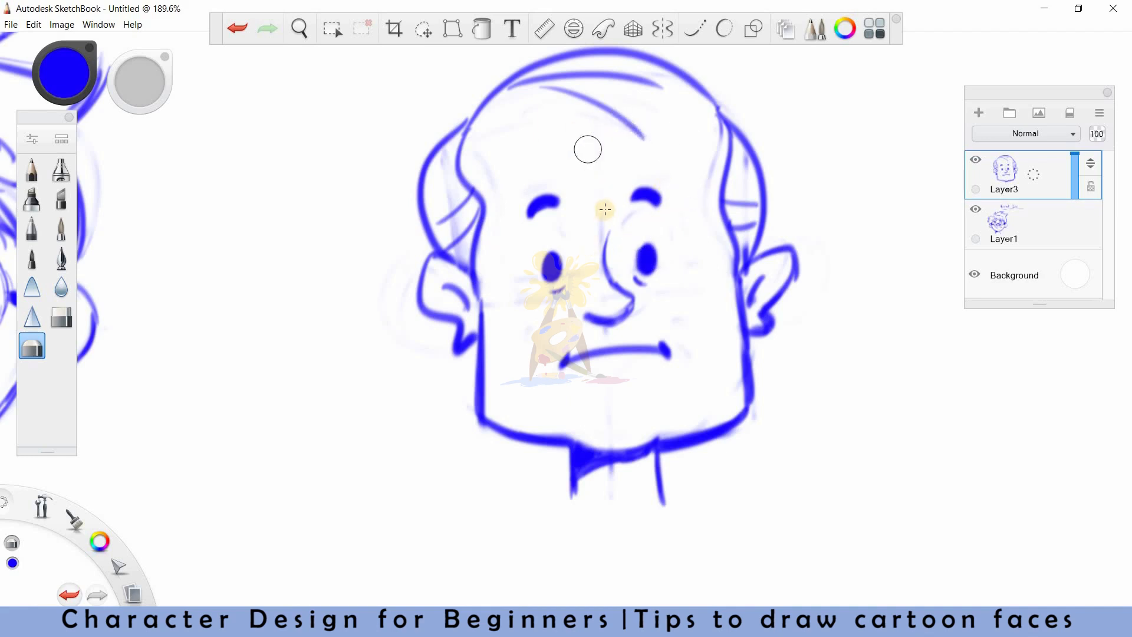
drag(628, 217, 660, 211)
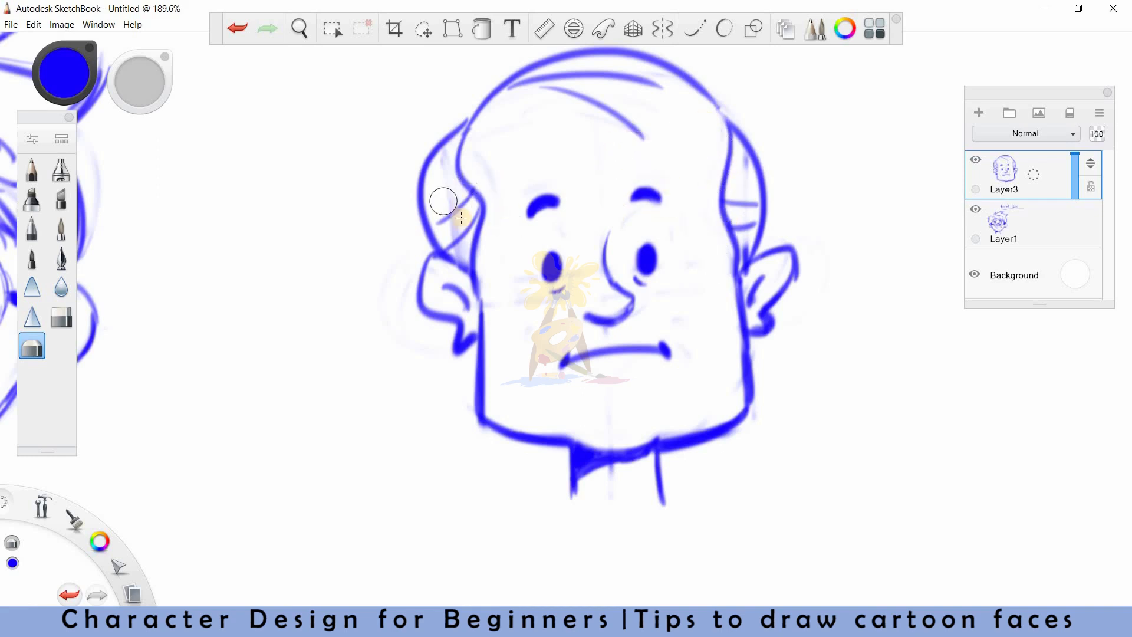
mouse_move(459, 219)
mouse_down()
mouse_move(464, 247)
mouse_move(434, 260)
mouse_up()
key(b)
key(e)
key(b)
key(e)
drag(817, 282, 782, 252)
key(b)
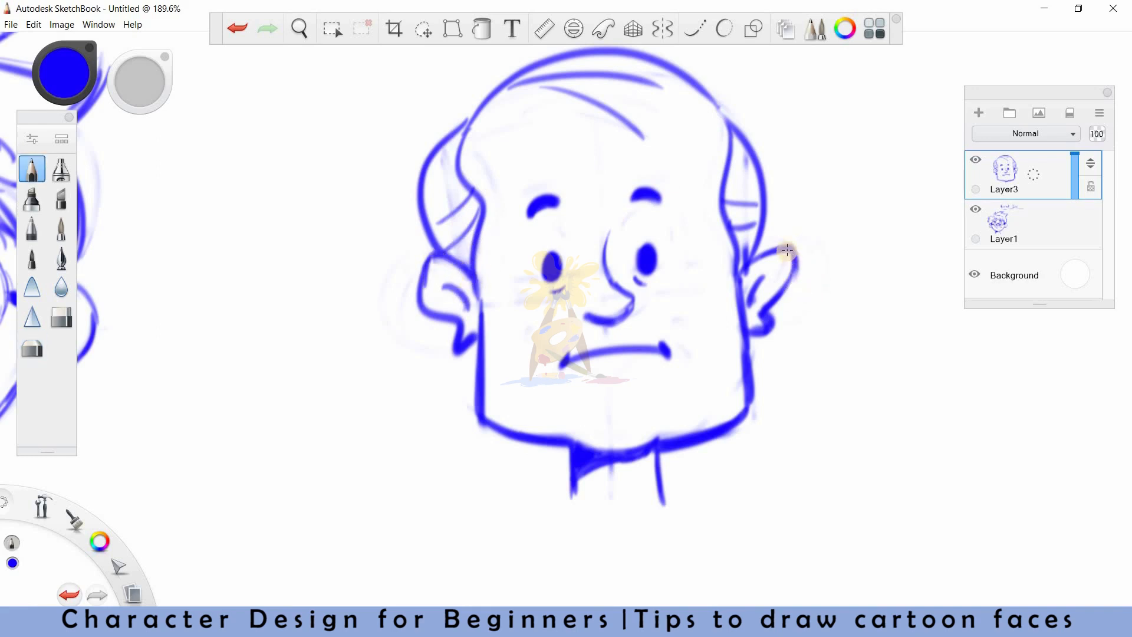
Darken the left temple line and the crown outline of the bald man's head, and add a mark at the nose's left end
drag(479, 232, 484, 299)
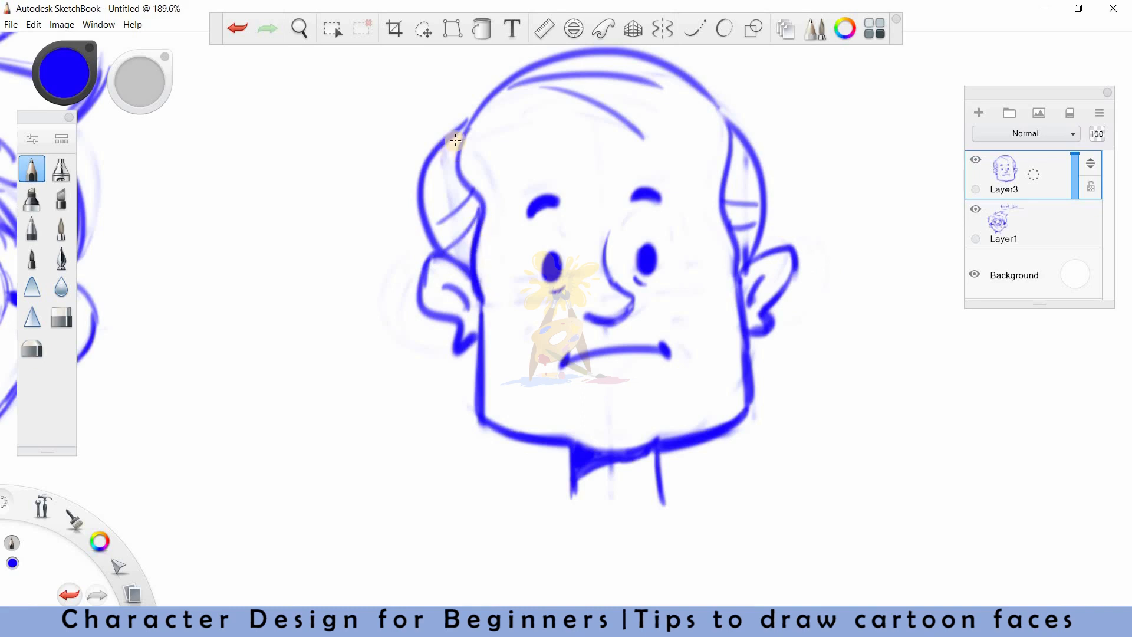
mouse_move(459, 127)
mouse_down()
mouse_move(472, 169)
mouse_move(519, 114)
mouse_move(564, 96)
mouse_move(613, 105)
mouse_move(720, 158)
mouse_up()
drag(667, 113, 723, 164)
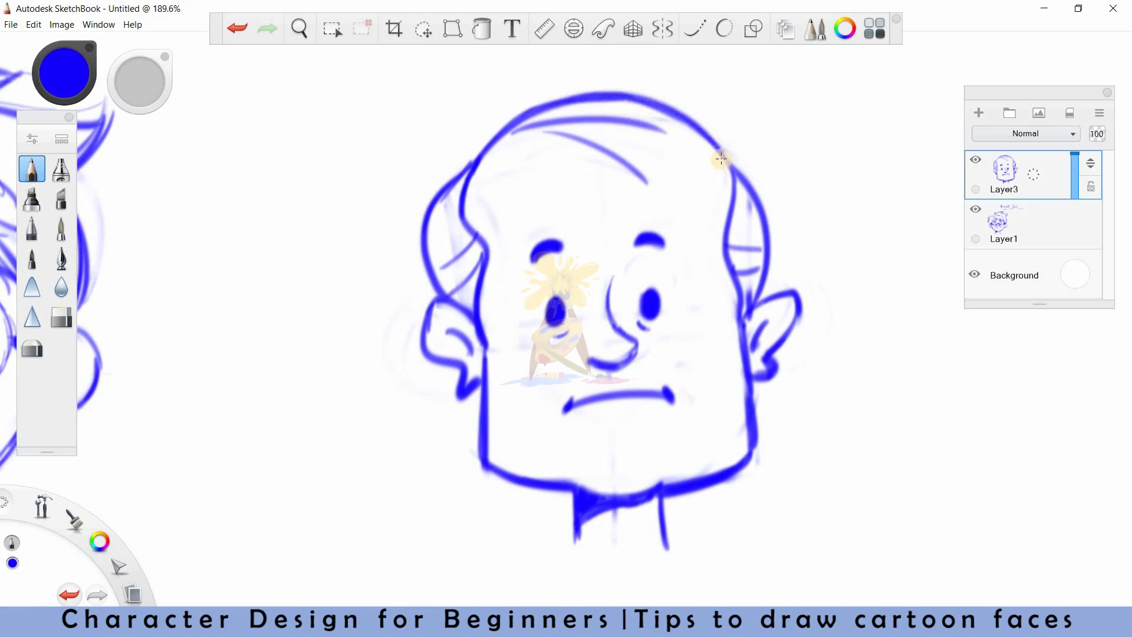
mouse_move(590, 101)
mouse_down()
mouse_move(530, 112)
mouse_move(636, 101)
mouse_up()
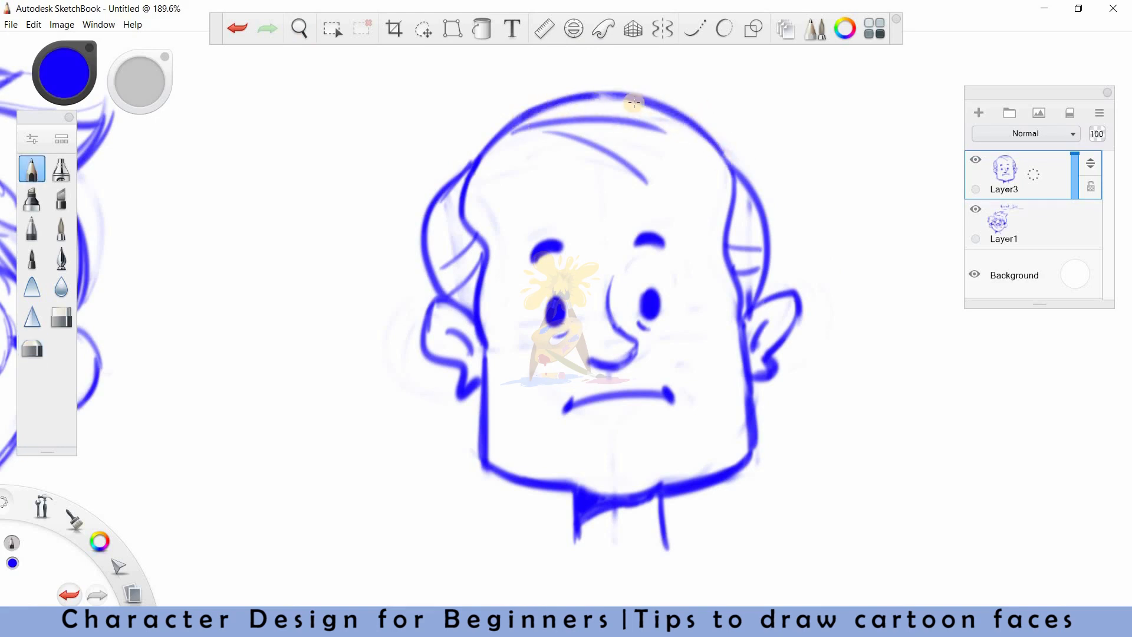
drag(502, 298, 481, 302)
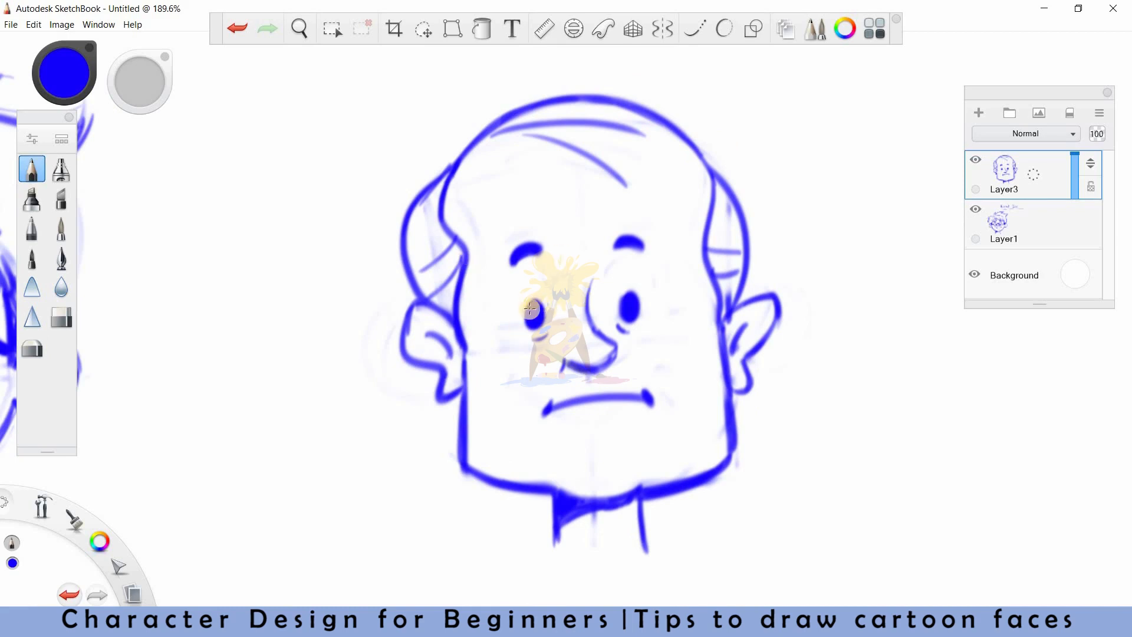
key(space)
mouse_move(653, 342)
mouse_down()
mouse_move(493, 416)
mouse_move(566, 407)
mouse_up()
key(space)
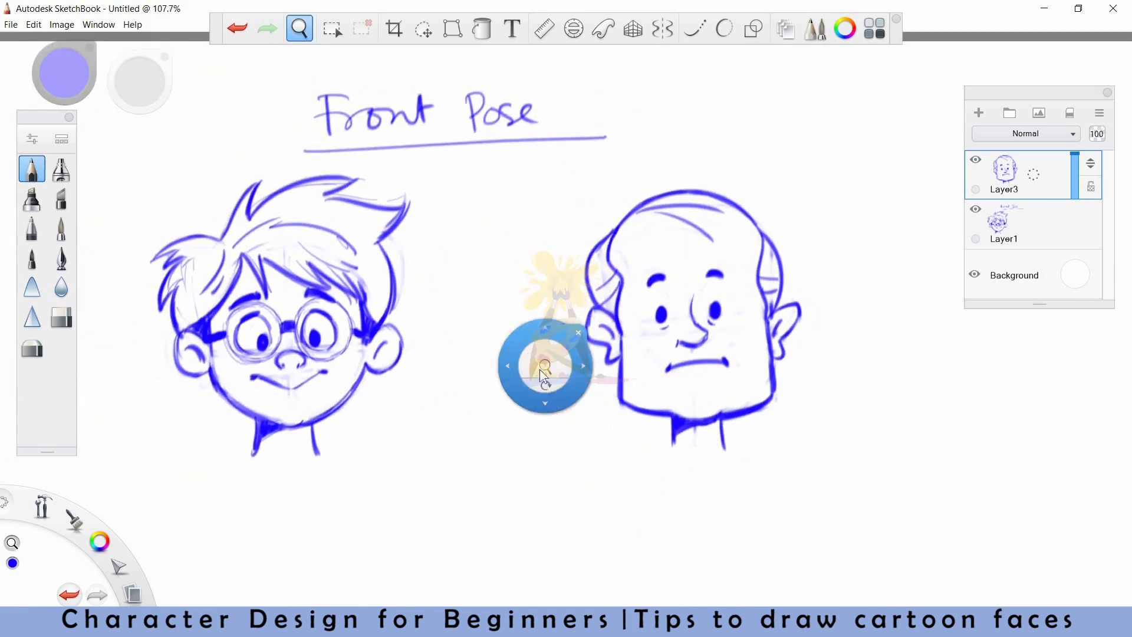